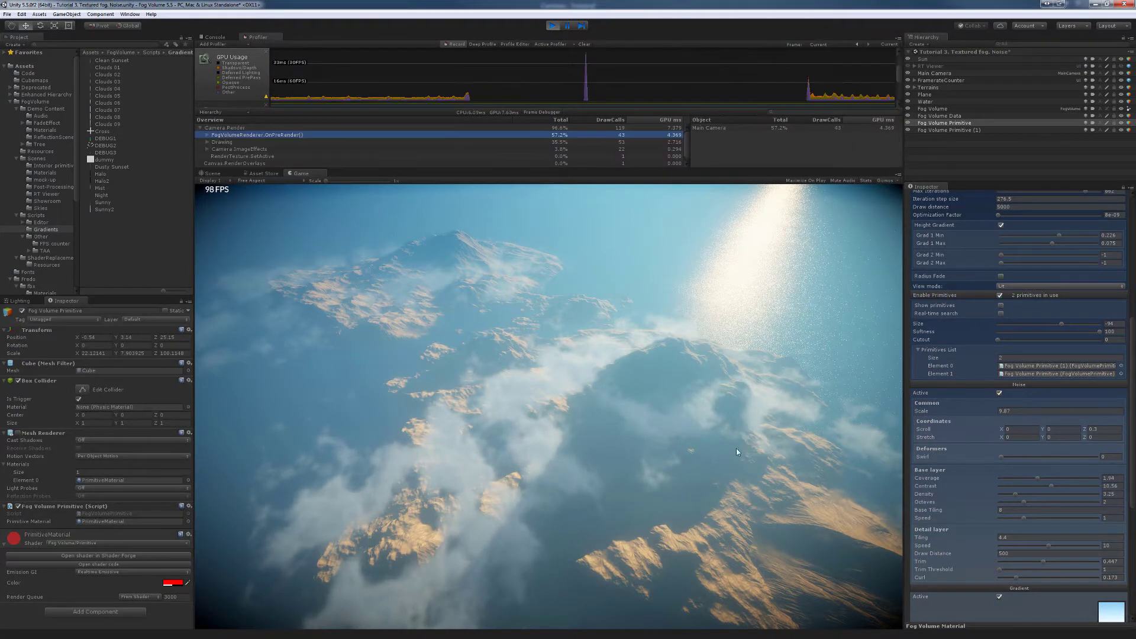
Compare the fog with primitives disabled and enabled, and preview the primitive volumes using Show primitives
click(1000, 295)
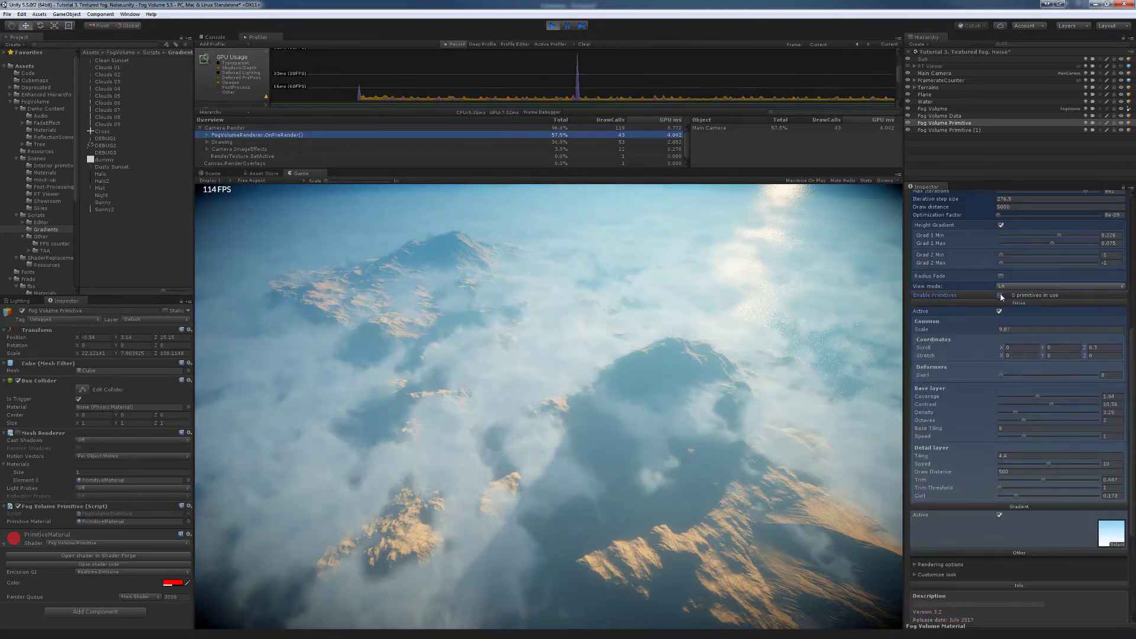
click(1000, 295)
click(1000, 295)
click(1000, 295)
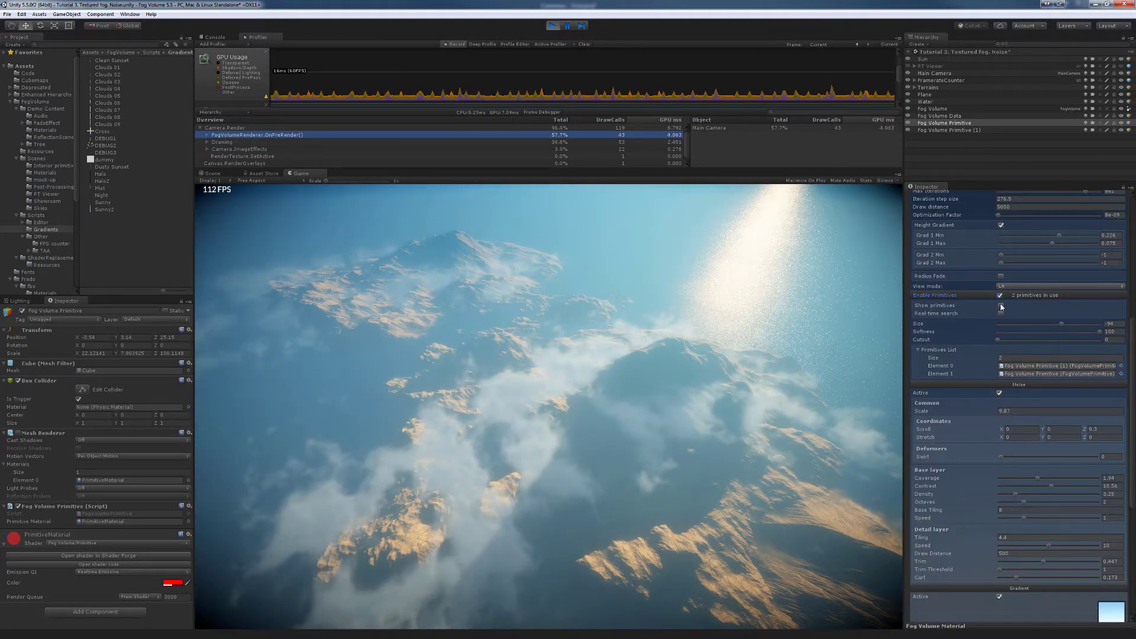
click(1001, 306)
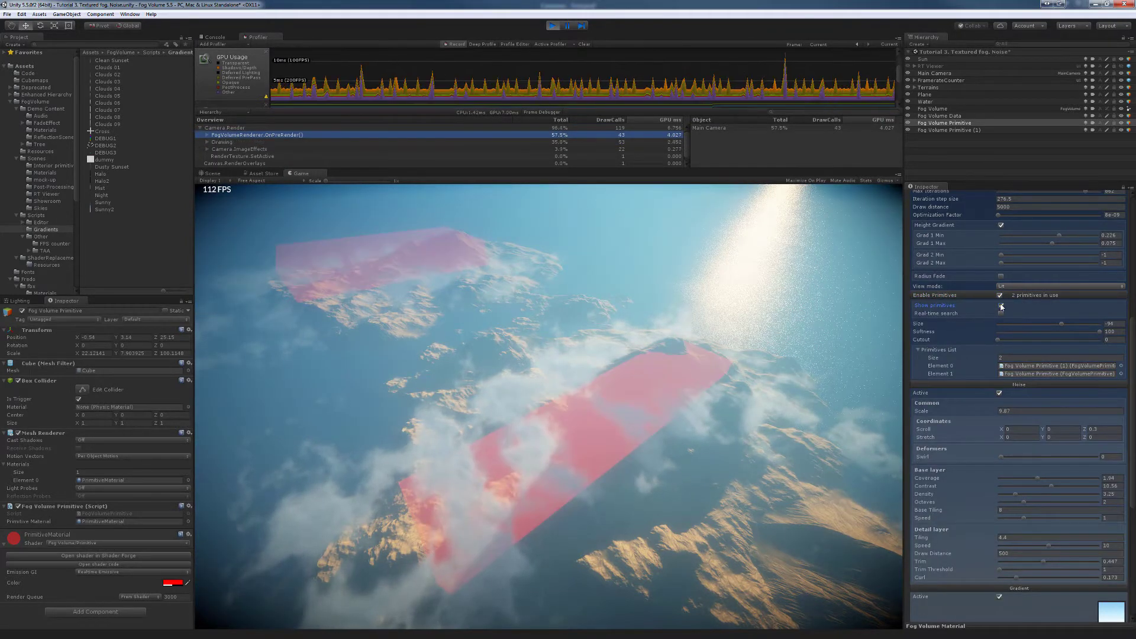
click(1001, 305)
click(1001, 305)
Adjust the fog primitives' Size to about -101 and try different Grad 1 Min values for the height gradient
drag(1061, 324, 1089, 330)
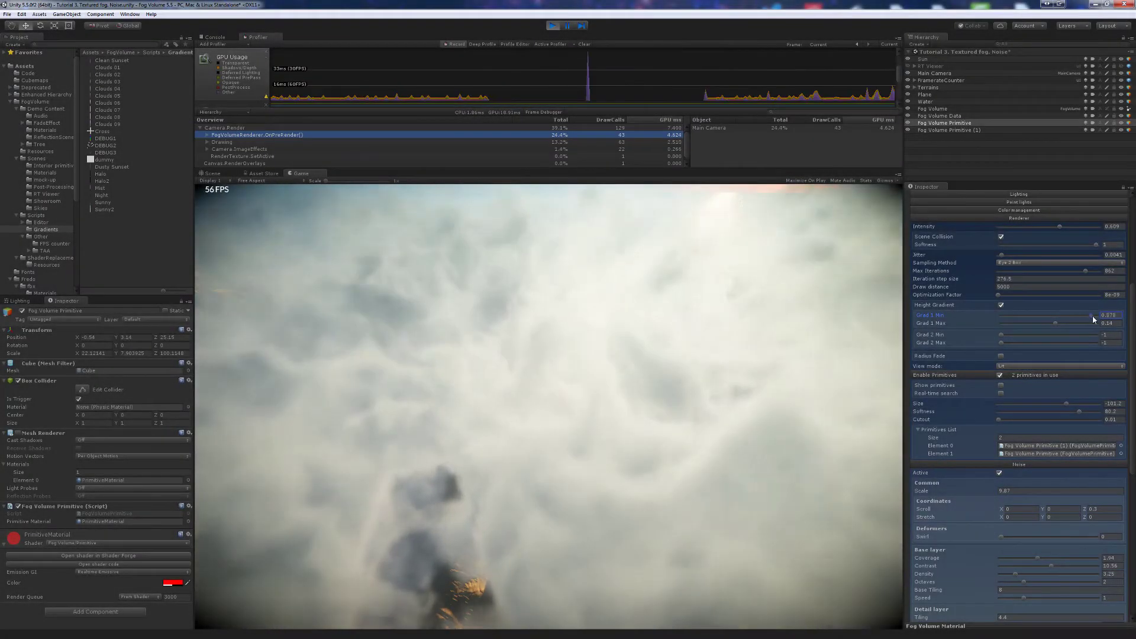
drag(1093, 317, 1064, 316)
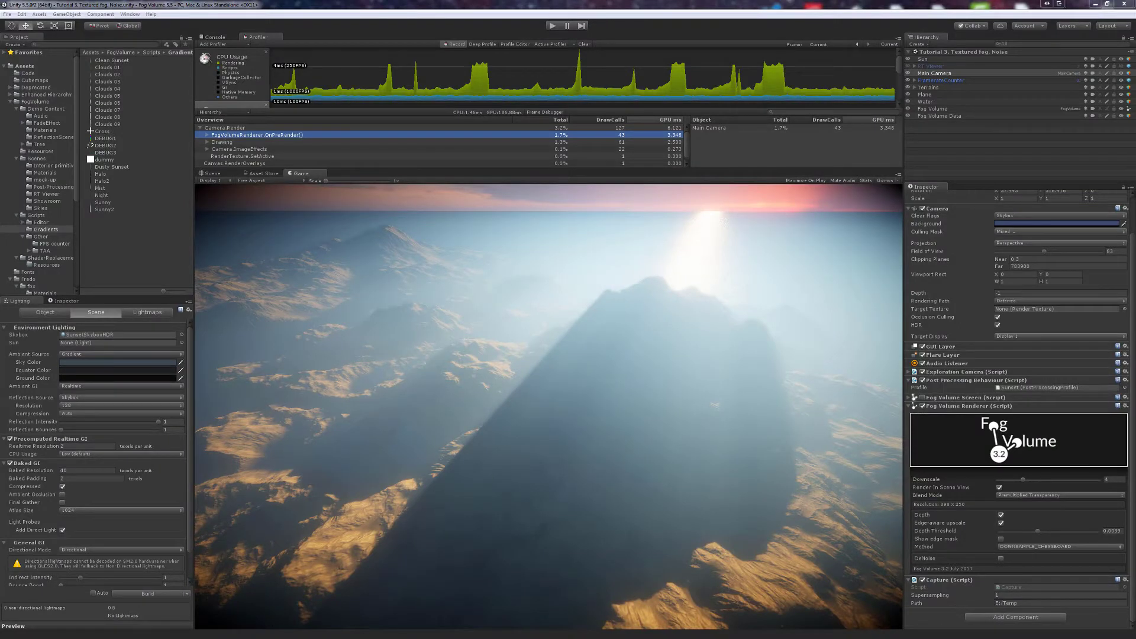
Run the scene in Play mode and expand Camera.Render in the profiler to inspect the FogVolumeRenderer GPU cost
click(555, 26)
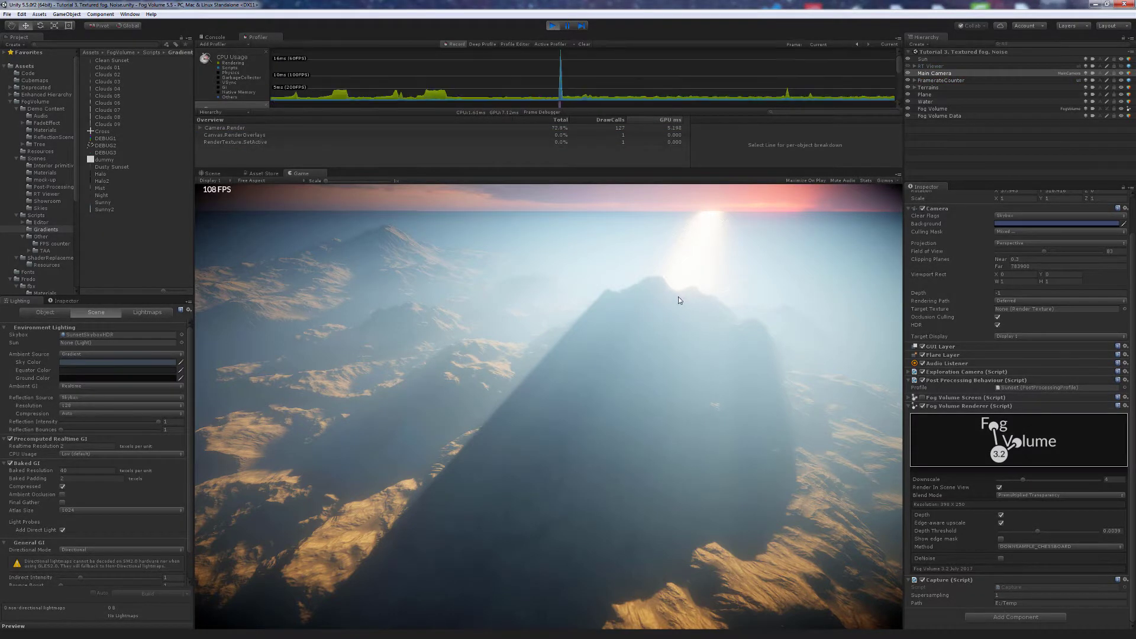
click(200, 129)
scroll(235, 83, down, 2)
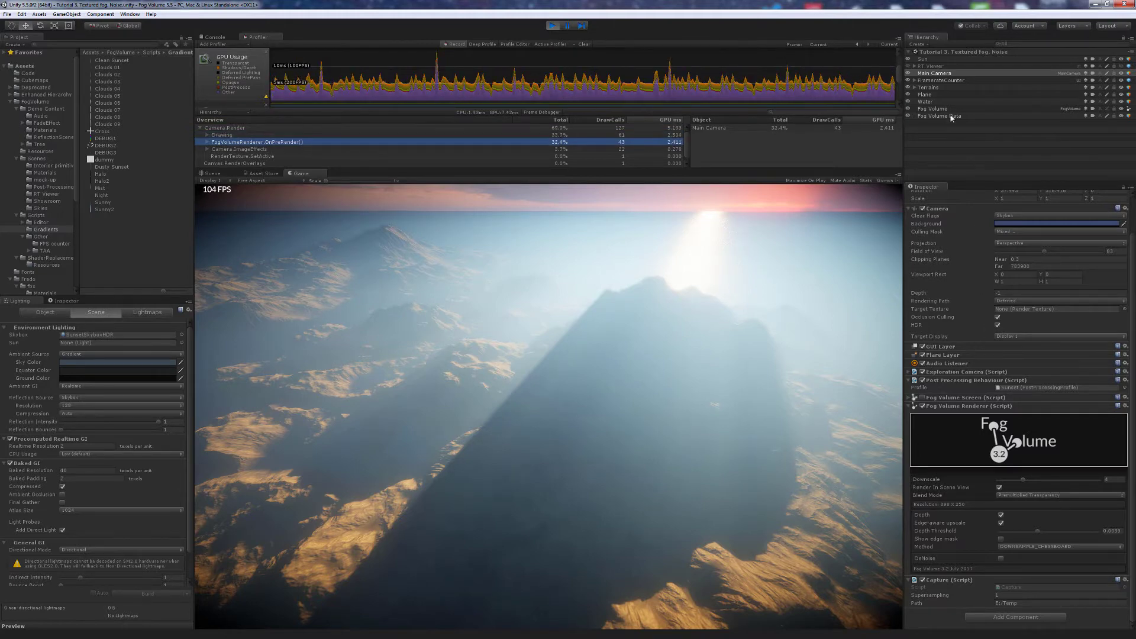
Activate noise on the Fog Volume object and raise its renderer Intensity to 0.336
click(933, 109)
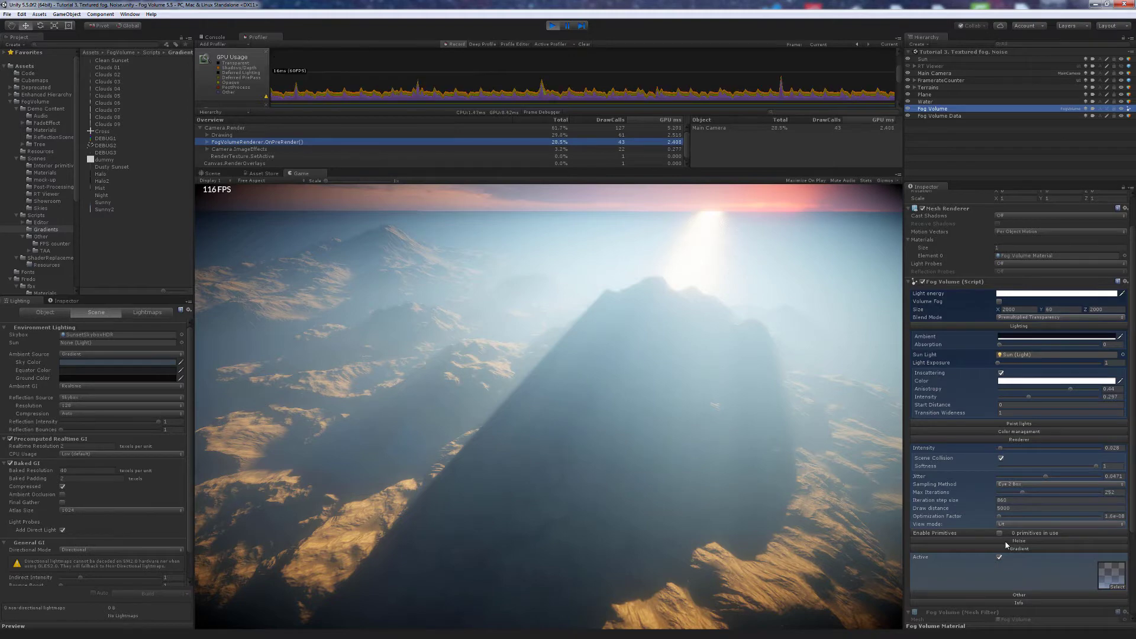
click(1004, 540)
click(999, 549)
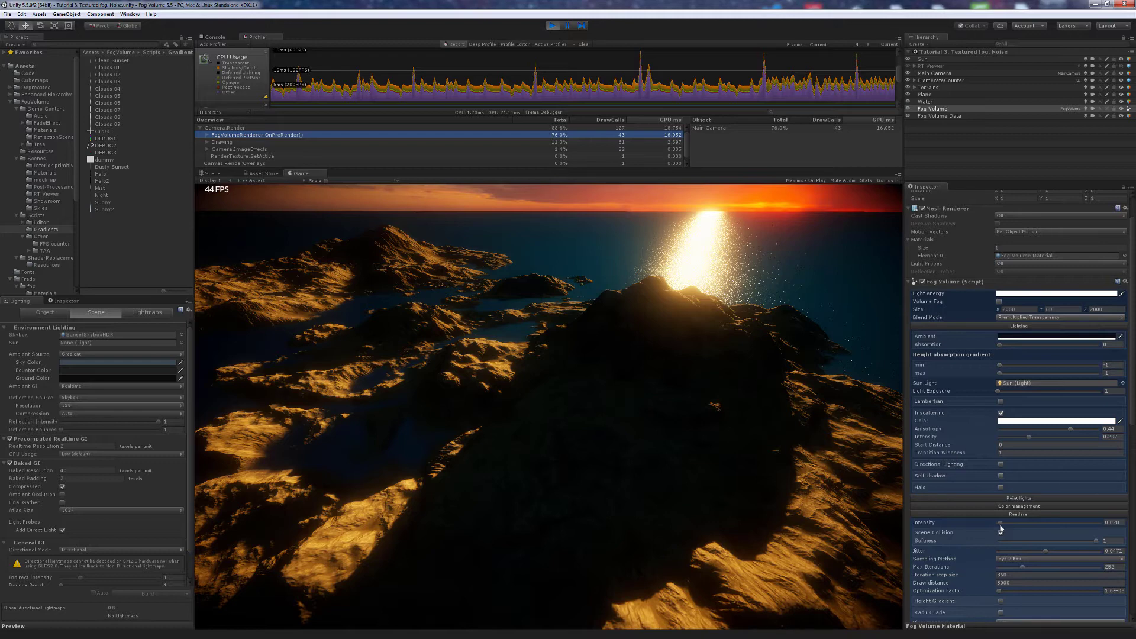
drag(1004, 526, 1034, 529)
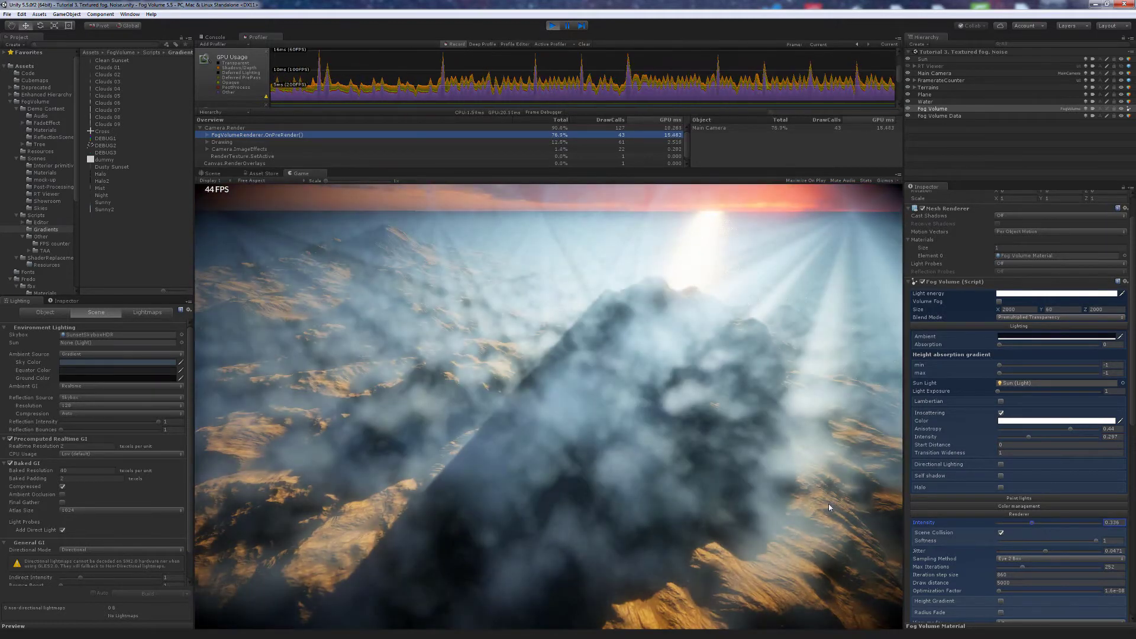
mouse_move(797, 496)
mouse_down()
mouse_move(797, 481)
mouse_move(836, 494)
mouse_move(806, 492)
mouse_up()
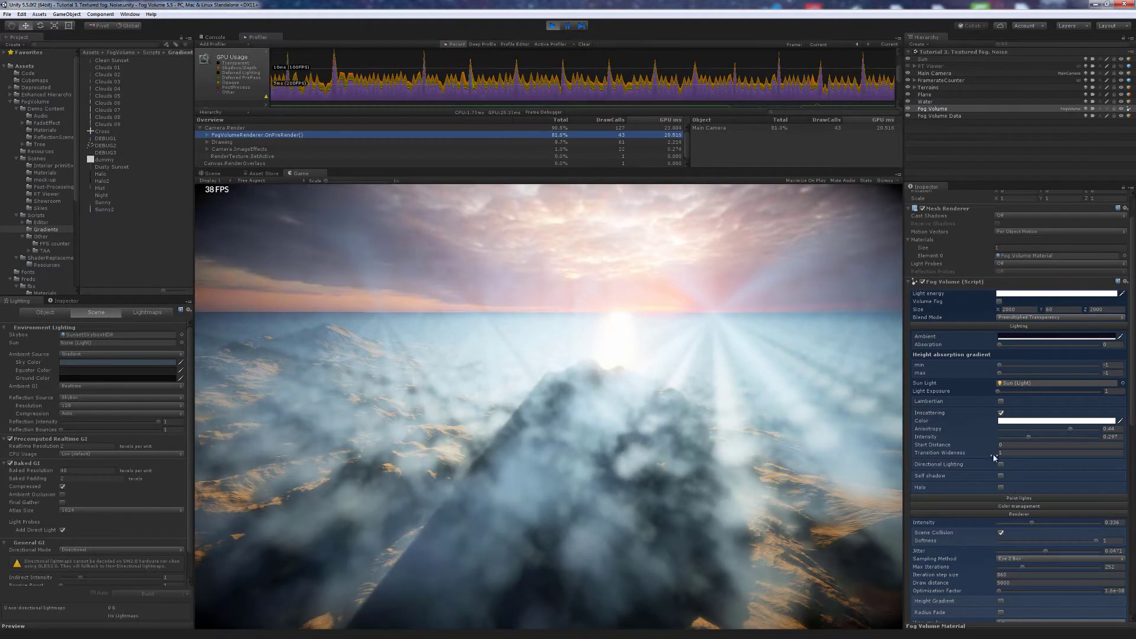
Enable the Fog Volume's Height Gradient with Grad 1 Max at 0, and reduce Jitter to 0
scroll(993, 453, down, 5)
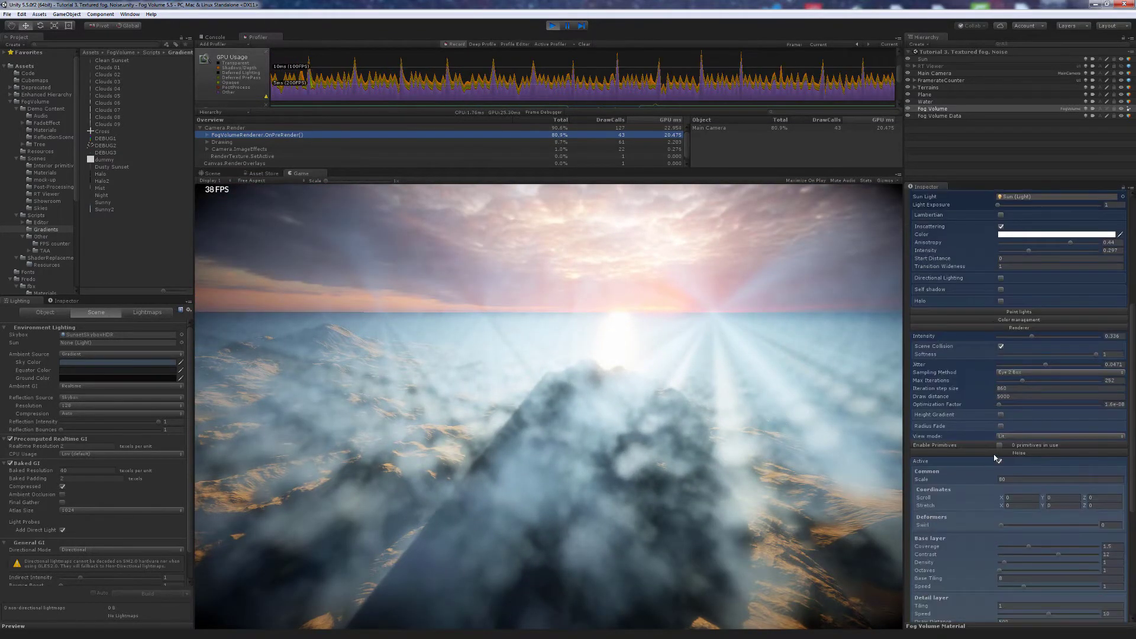
click(1000, 415)
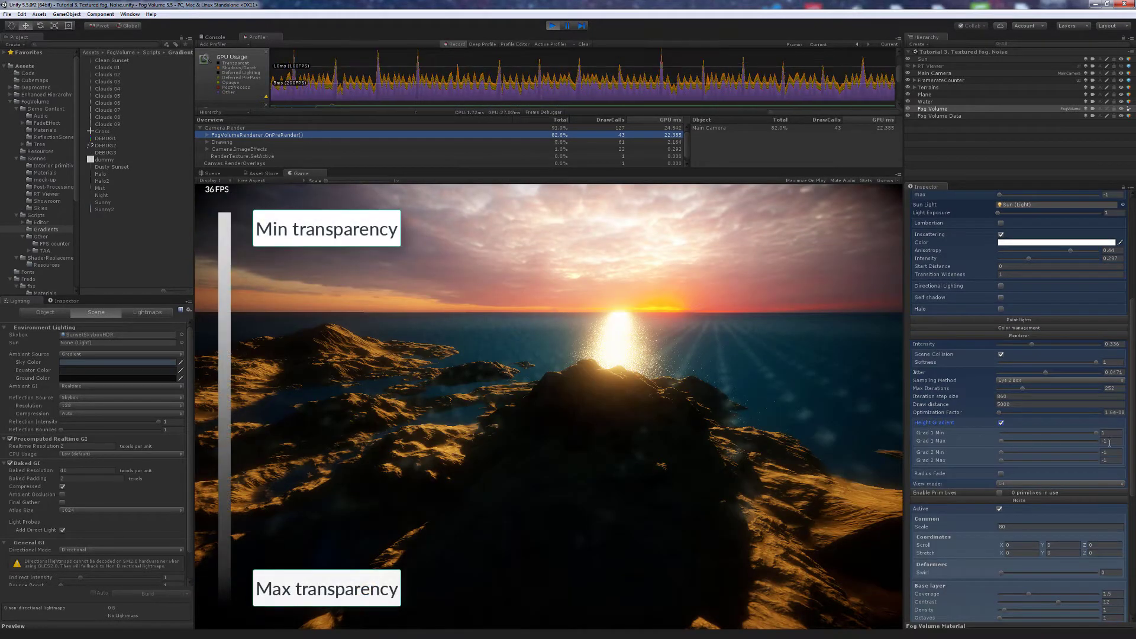
text(0)
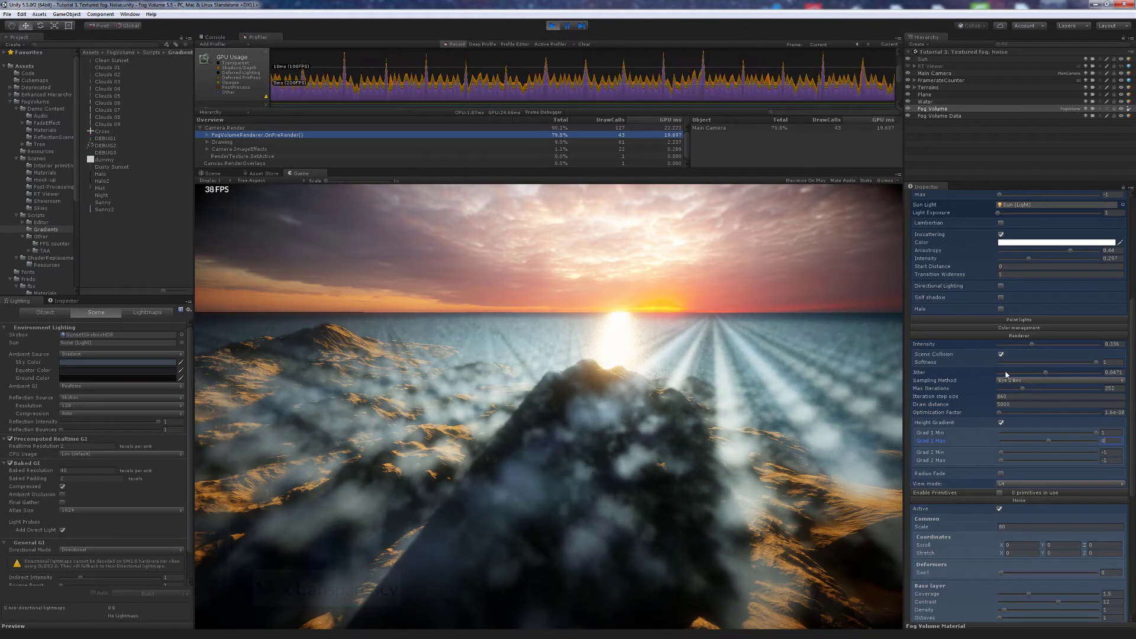
drag(1002, 376, 981, 377)
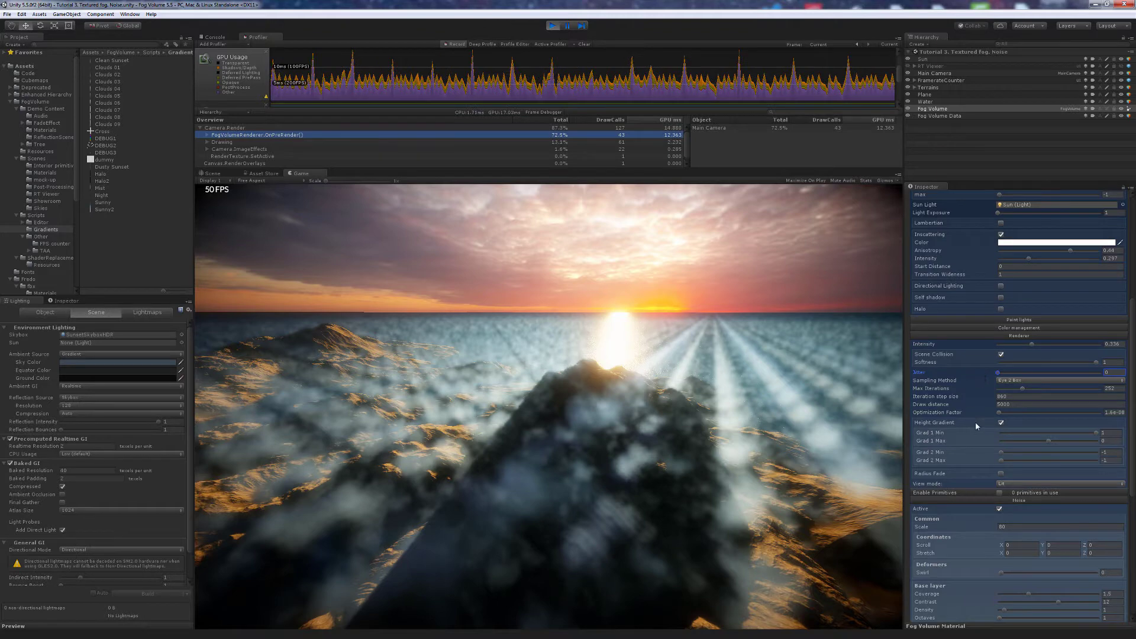
Reduce the fog noise Scale to 9.87
scroll(1006, 456, down, 3)
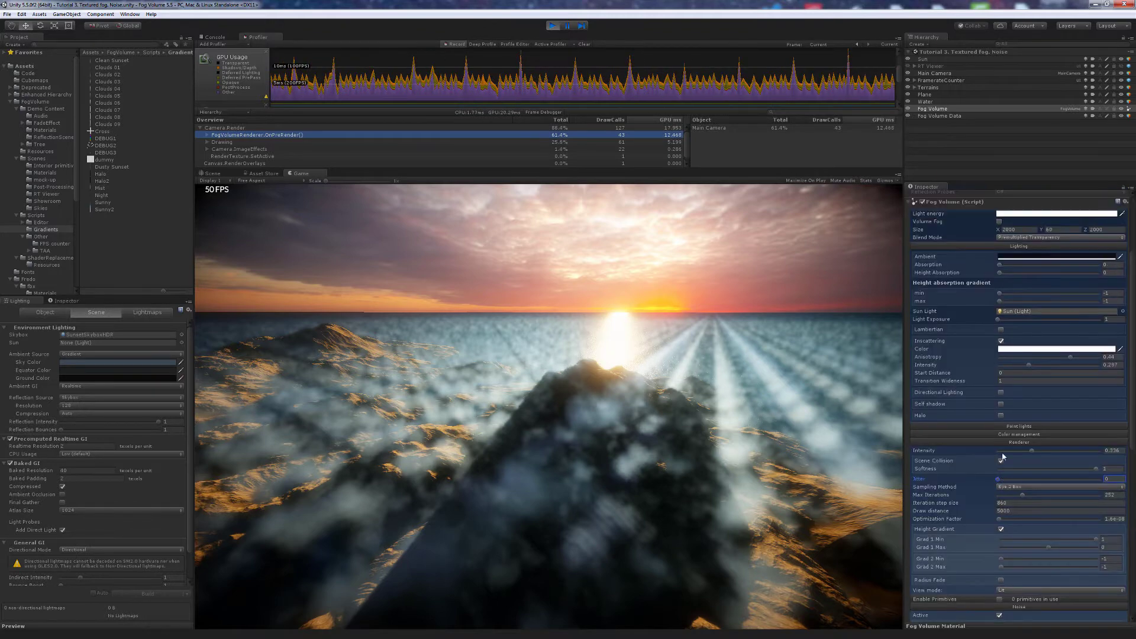
scroll(982, 476, down, 6)
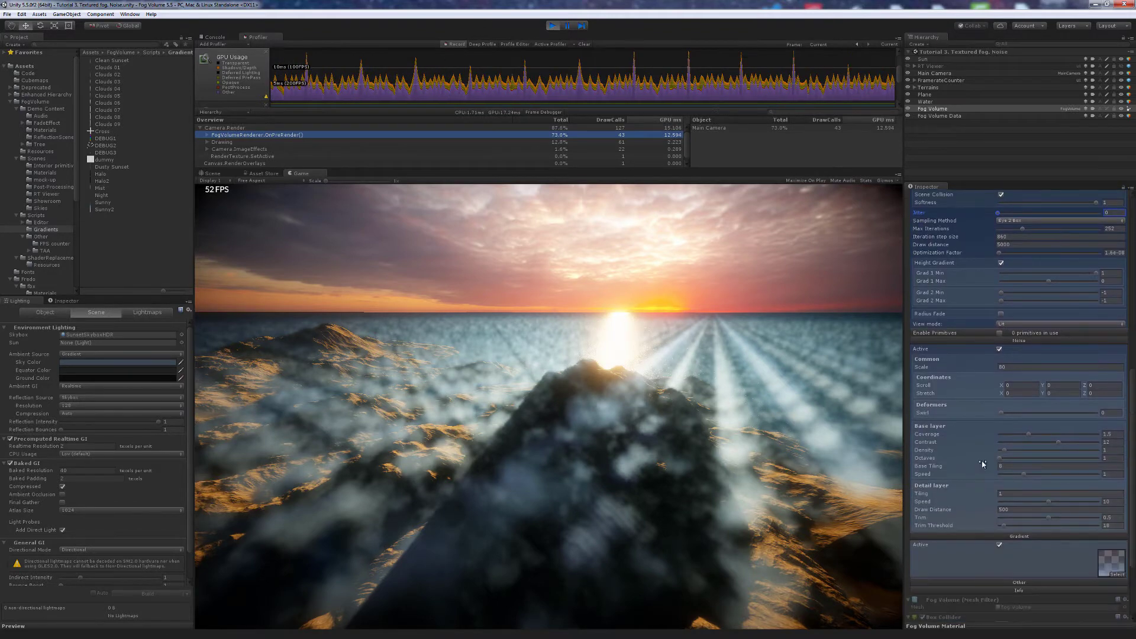
drag(982, 368, 29, 102)
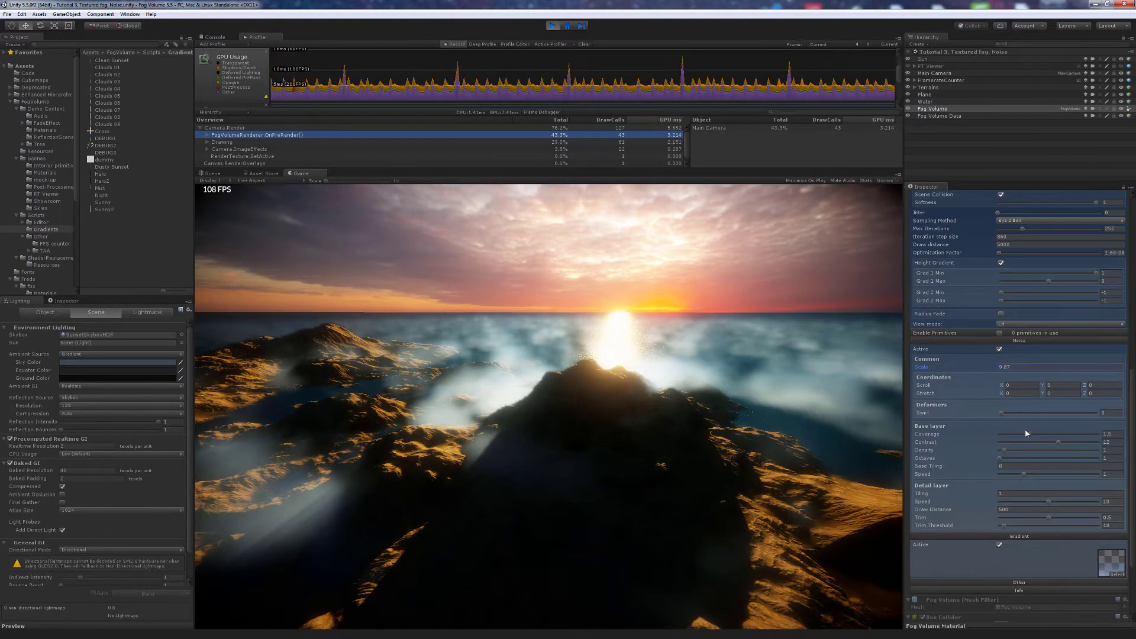
Raise the fog Intensity to 0.609 and lower Grad 1 Min to about 0.226, viewing the result from another camera angle
scroll(1032, 417, up, 5)
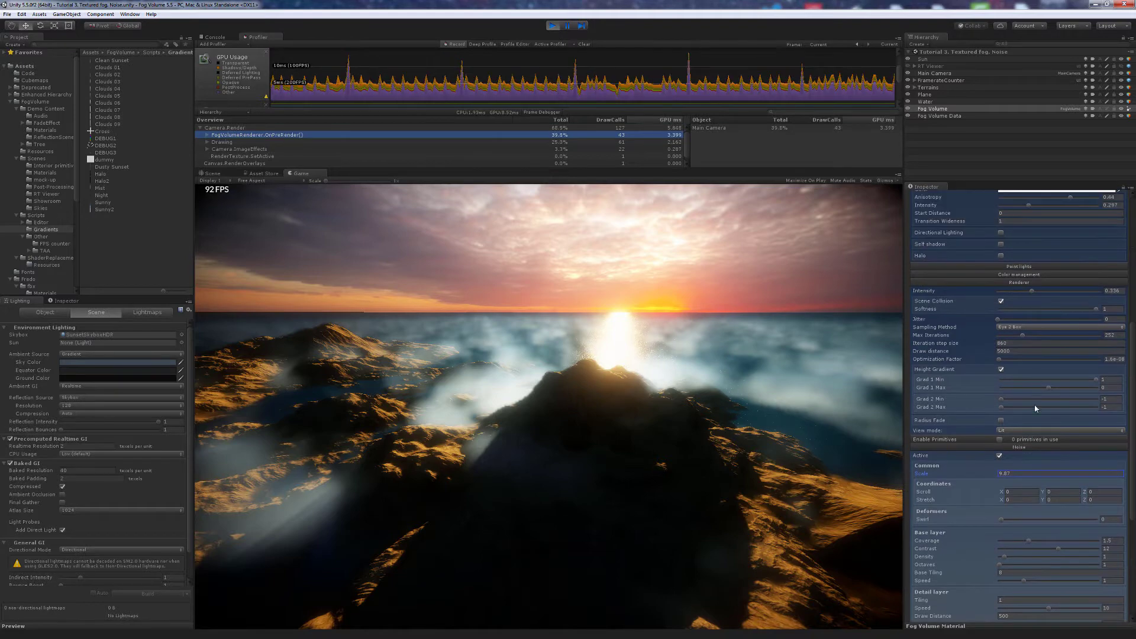
drag(1032, 294, 1060, 300)
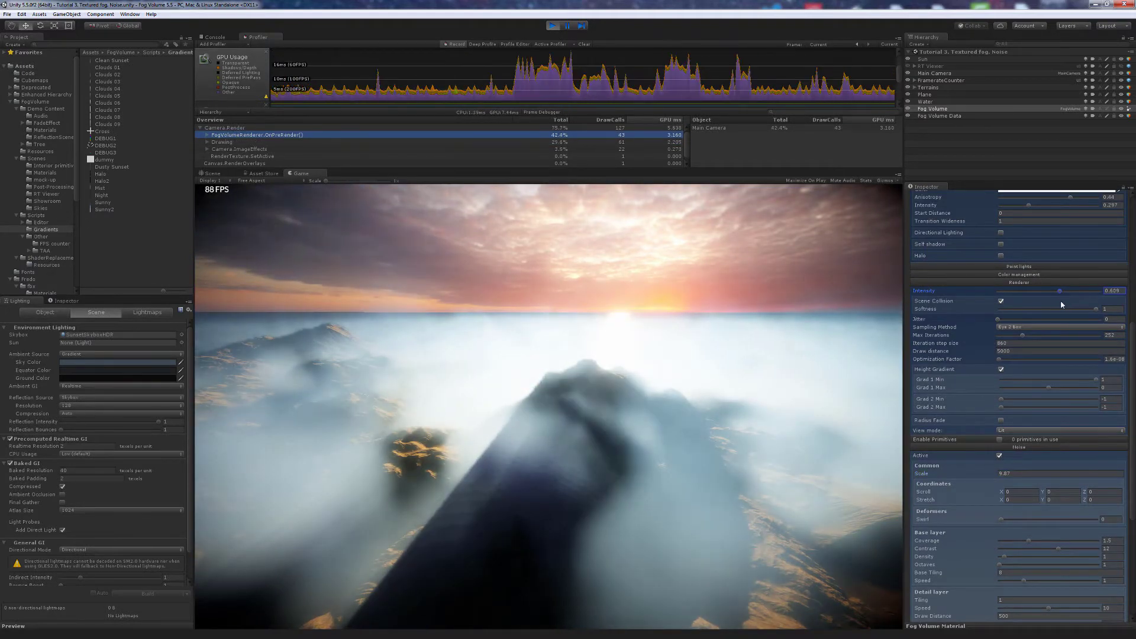
drag(1096, 379, 1060, 381)
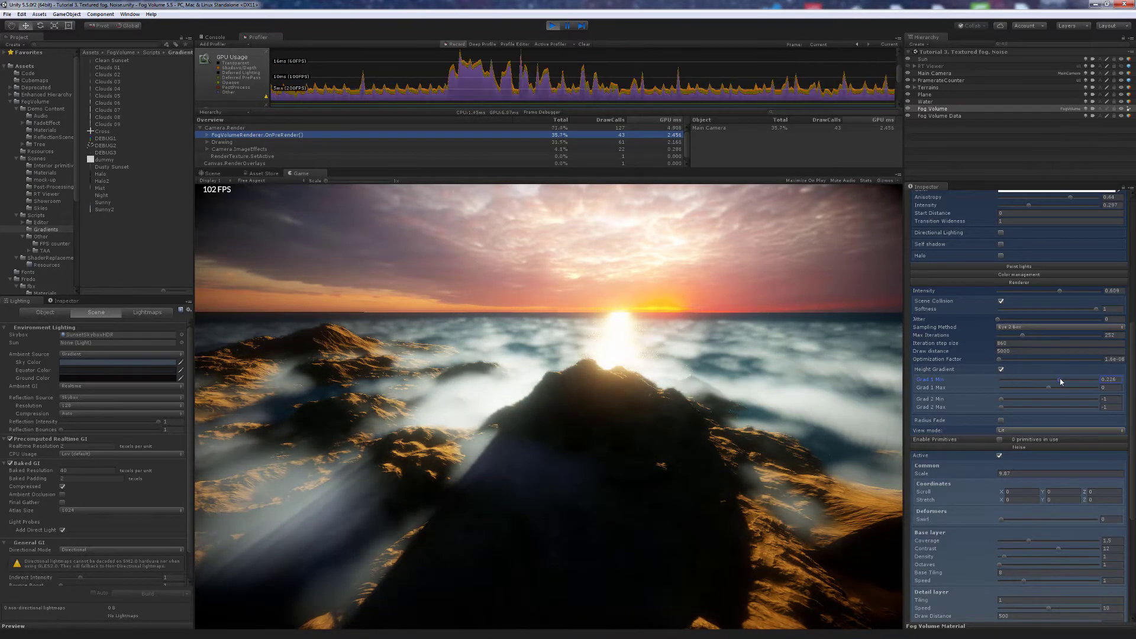
right_drag(818, 410, 744, 429)
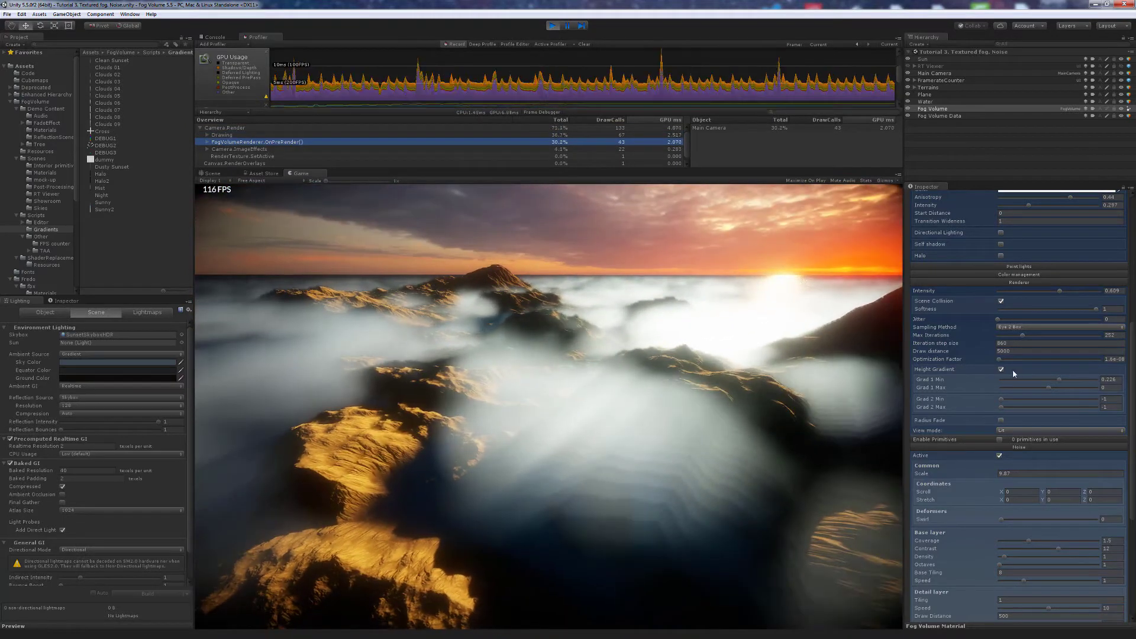
Set the noise detail layer's Trim to 0.338 and its Tiling to 9.2
scroll(1009, 372, down, 6)
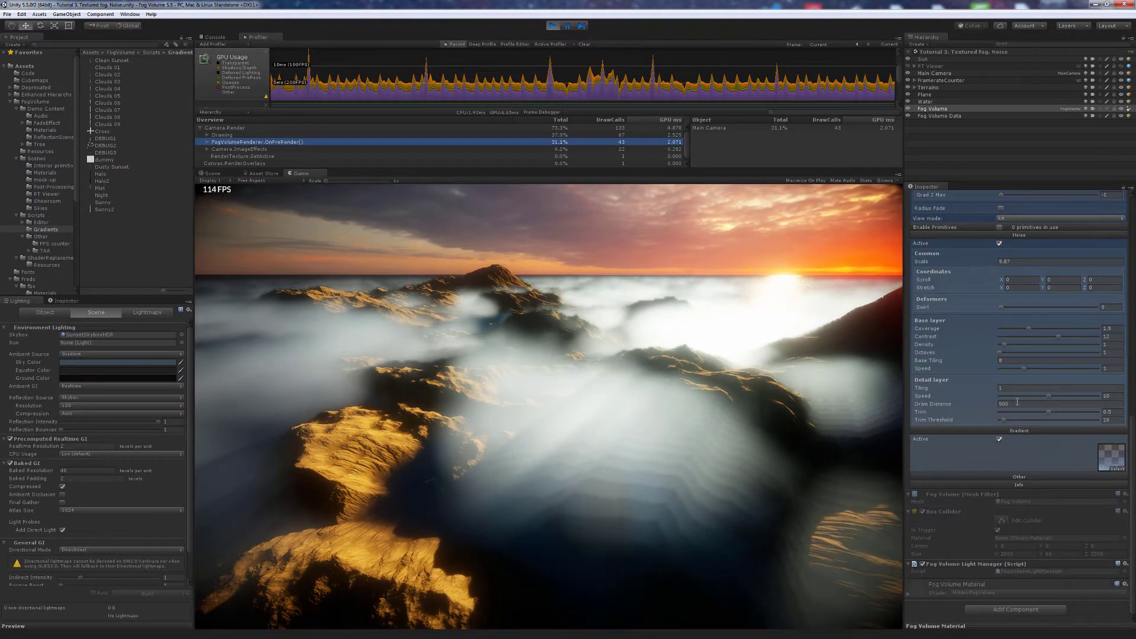
mouse_move(1049, 412)
mouse_down()
mouse_move(1014, 415)
mouse_move(1058, 413)
mouse_move(1010, 414)
mouse_move(1032, 412)
mouse_up()
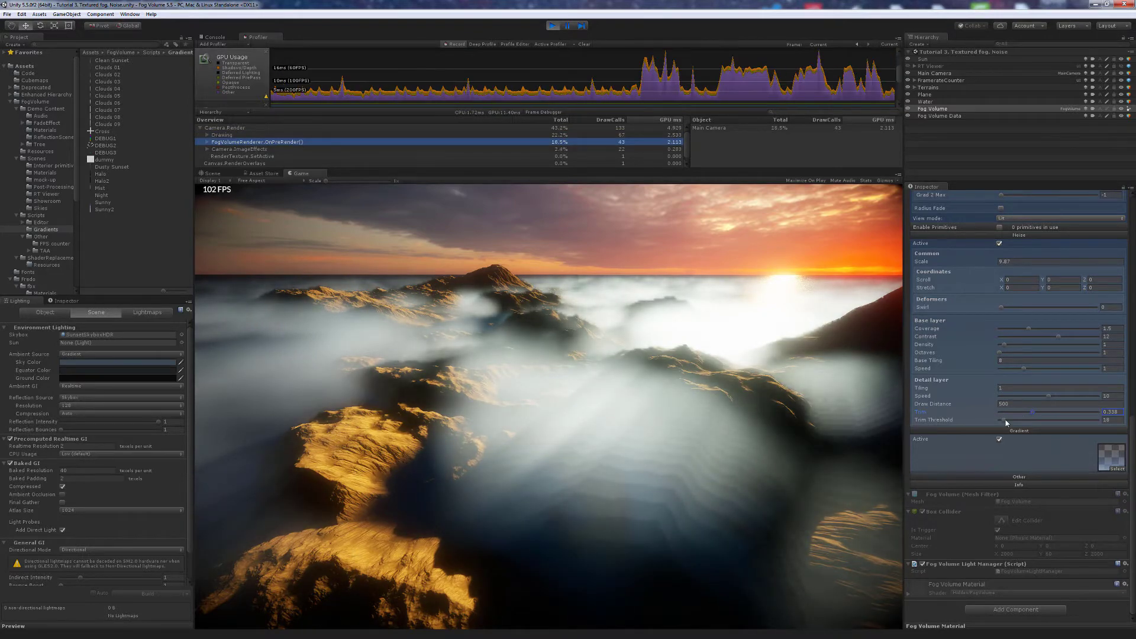
click(1001, 420)
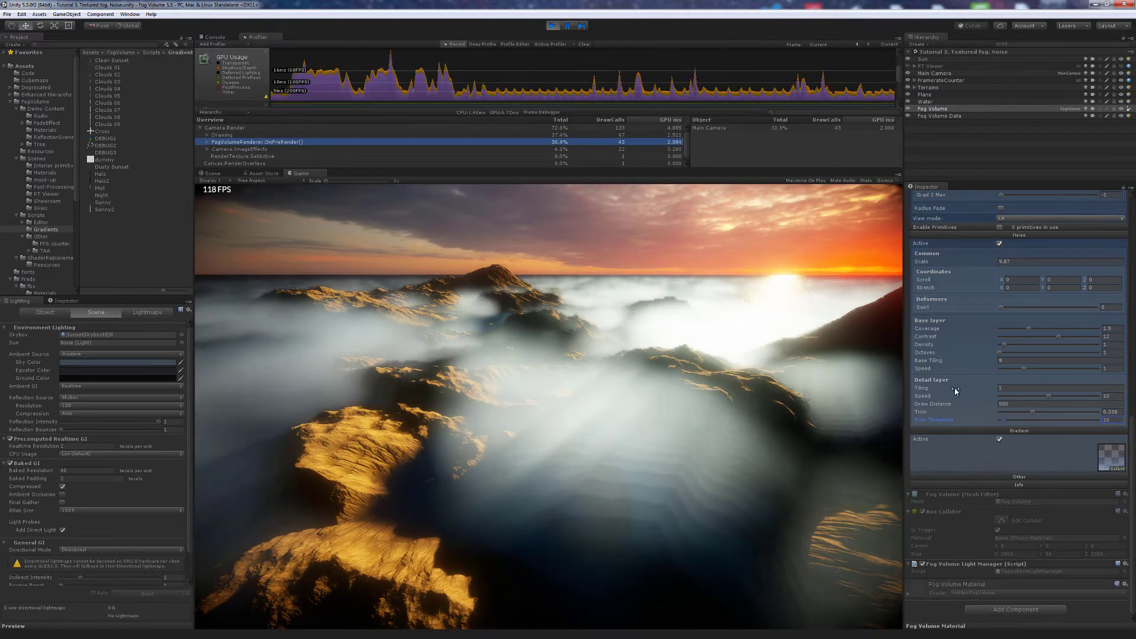
mouse_move(955, 391)
mouse_down()
mouse_move(981, 391)
mouse_move(971, 393)
mouse_up()
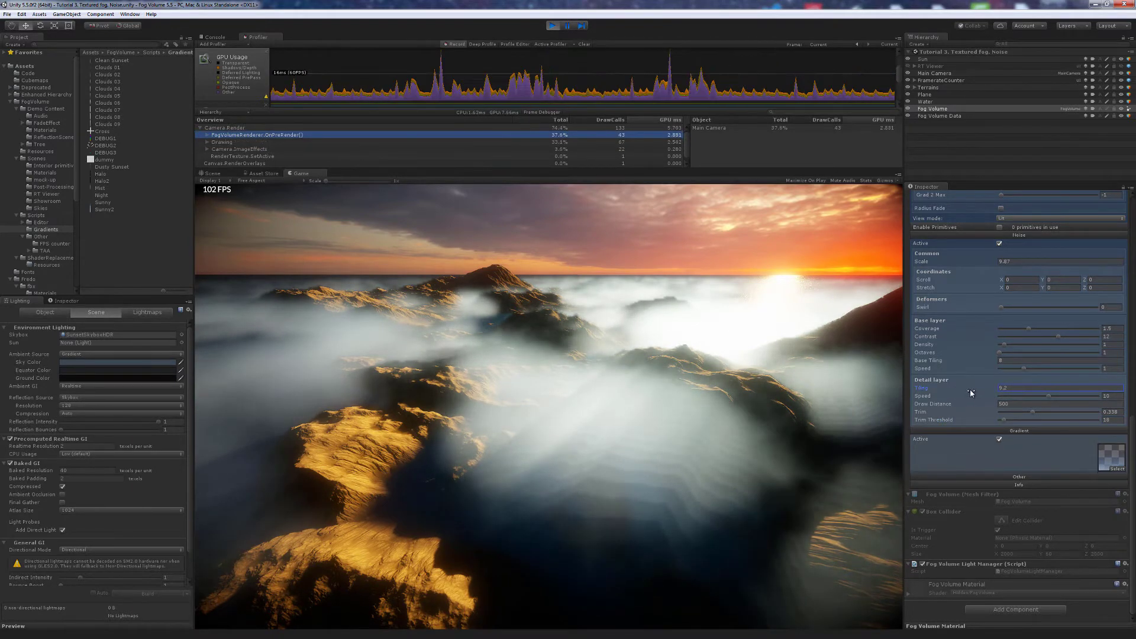
Set the base layer's Coverage to 2.13 and Contrast to 12.72, and the detail layer's Trim to 0.77 with a lower Trim Threshold
drag(1030, 330, 1063, 342)
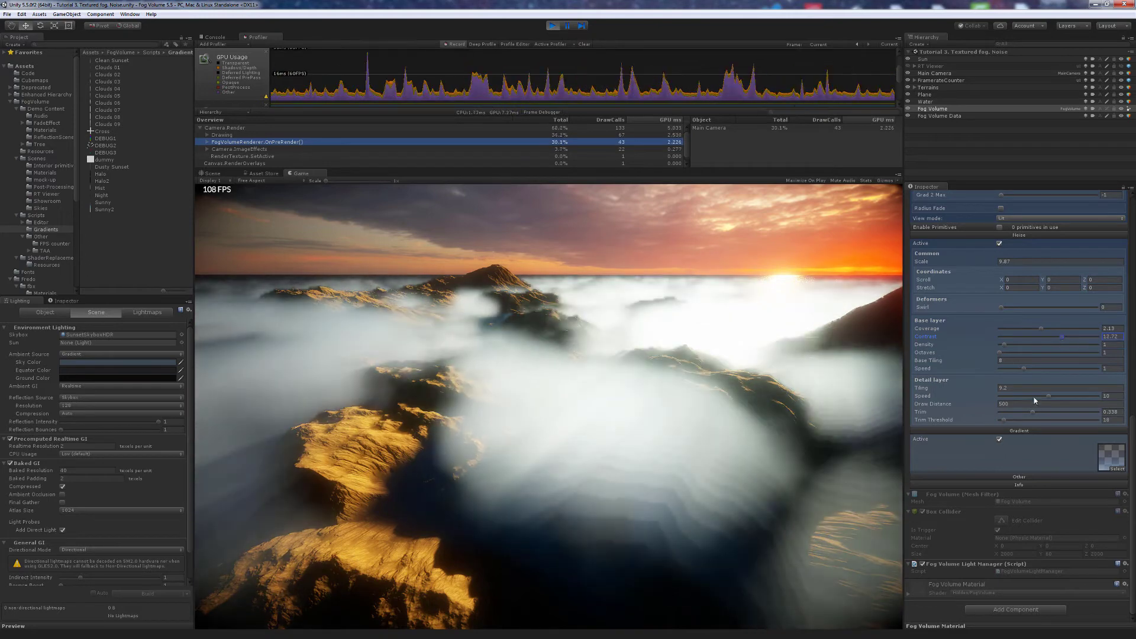
drag(1034, 411, 1077, 411)
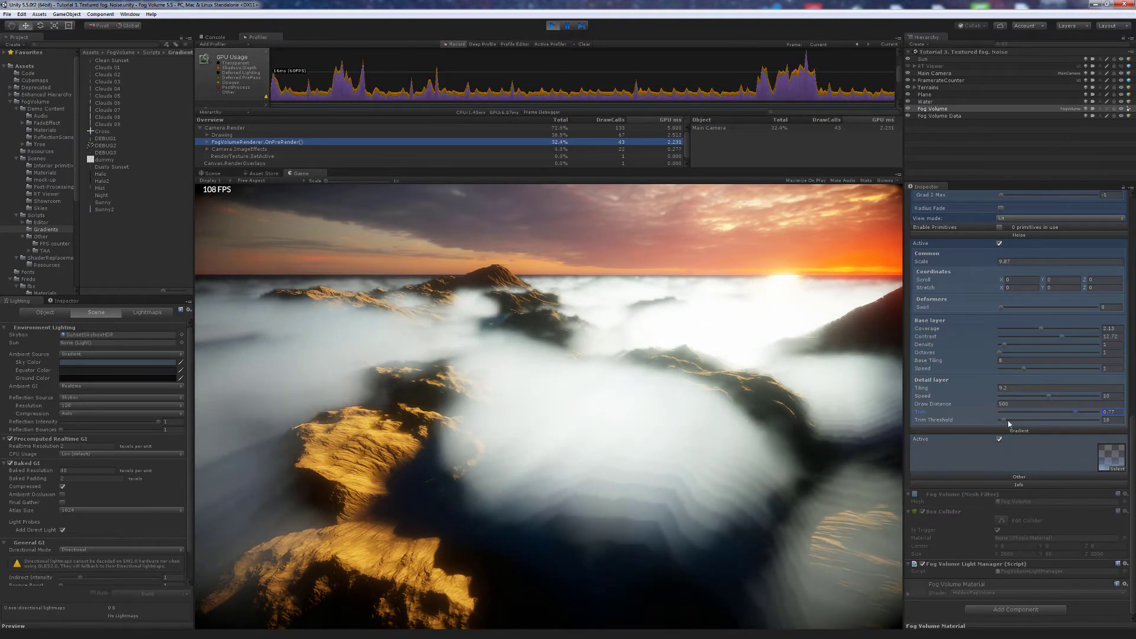
drag(1009, 424, 1002, 421)
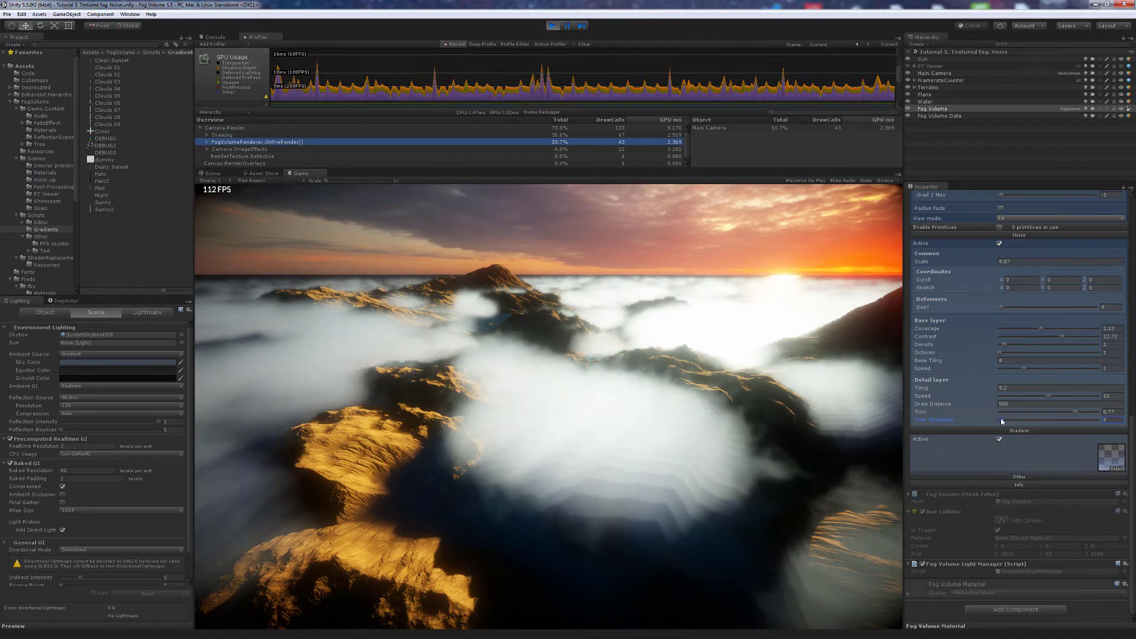
click(769, 417)
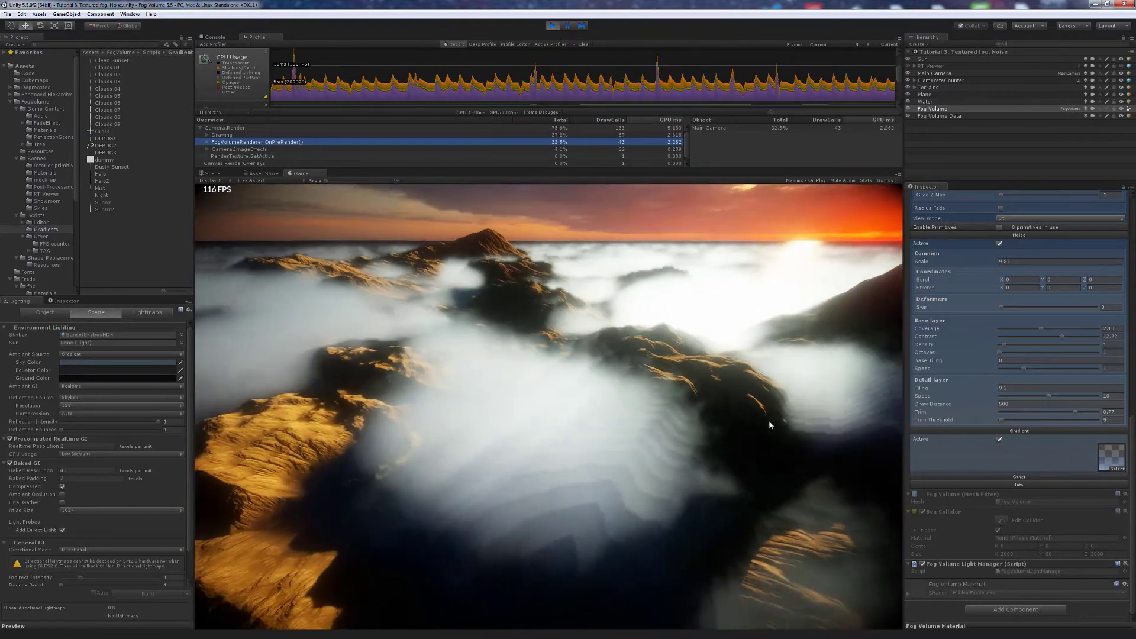
Gradually reduce the fog renderer's Iteration step size to below 200 to smooth out the banding
scroll(987, 358, up, 6)
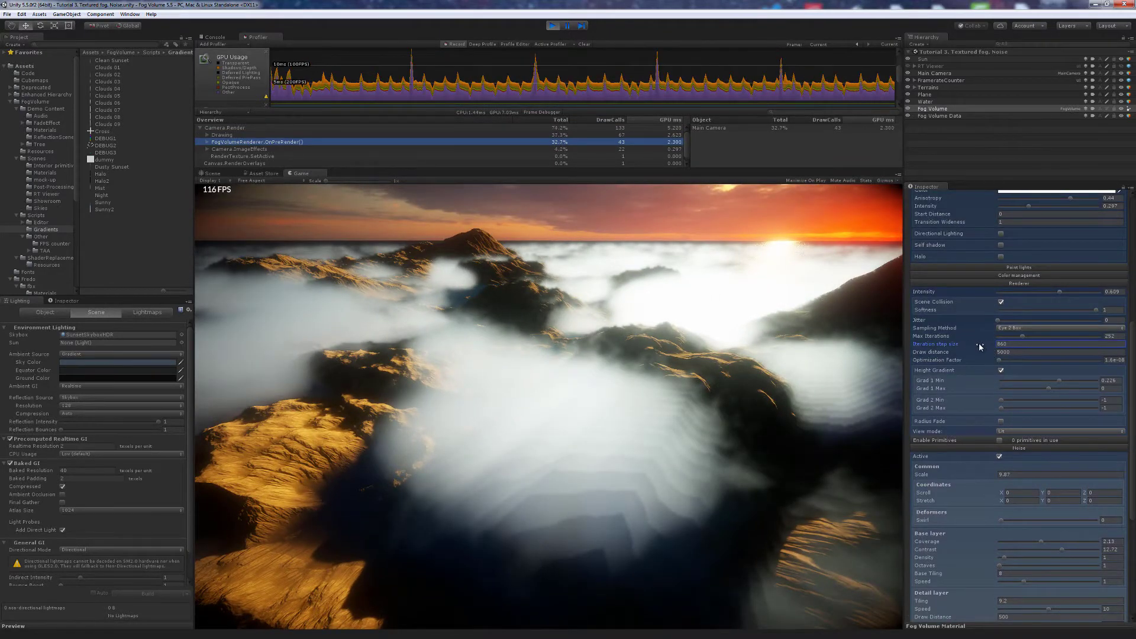
drag(980, 347, 905, 350)
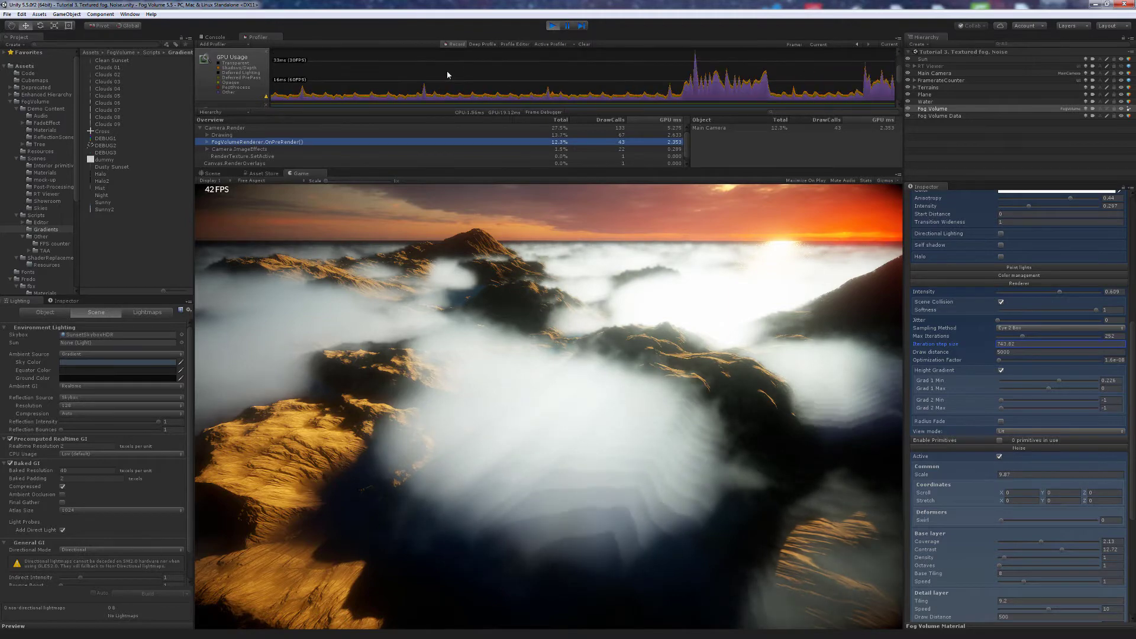
drag(971, 344, 831, 345)
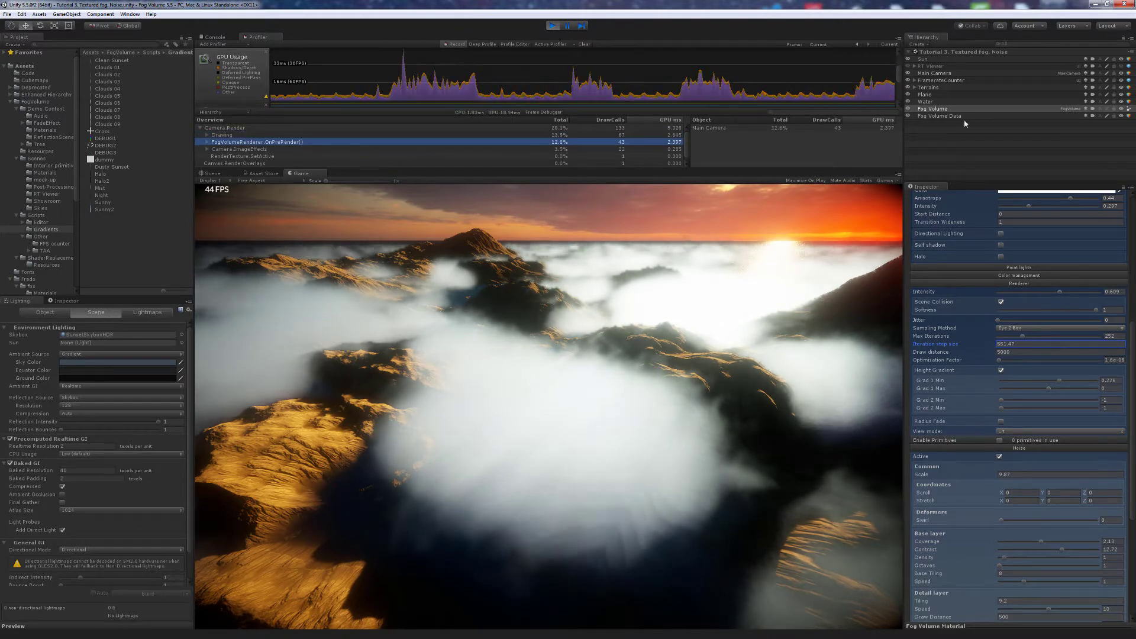
drag(953, 345, 826, 355)
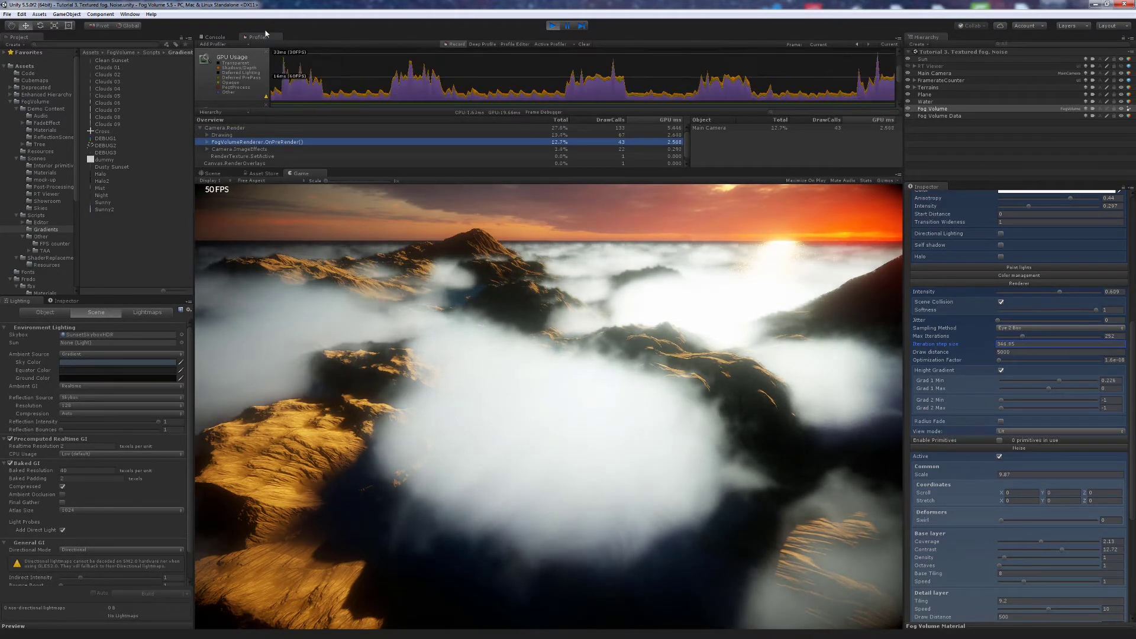
mouse_move(265, 34)
mouse_down()
mouse_move(51, 96)
mouse_move(438, 286)
mouse_move(691, 459)
mouse_move(355, 507)
mouse_move(362, 517)
mouse_move(628, 423)
mouse_move(902, 347)
mouse_move(894, 359)
mouse_up()
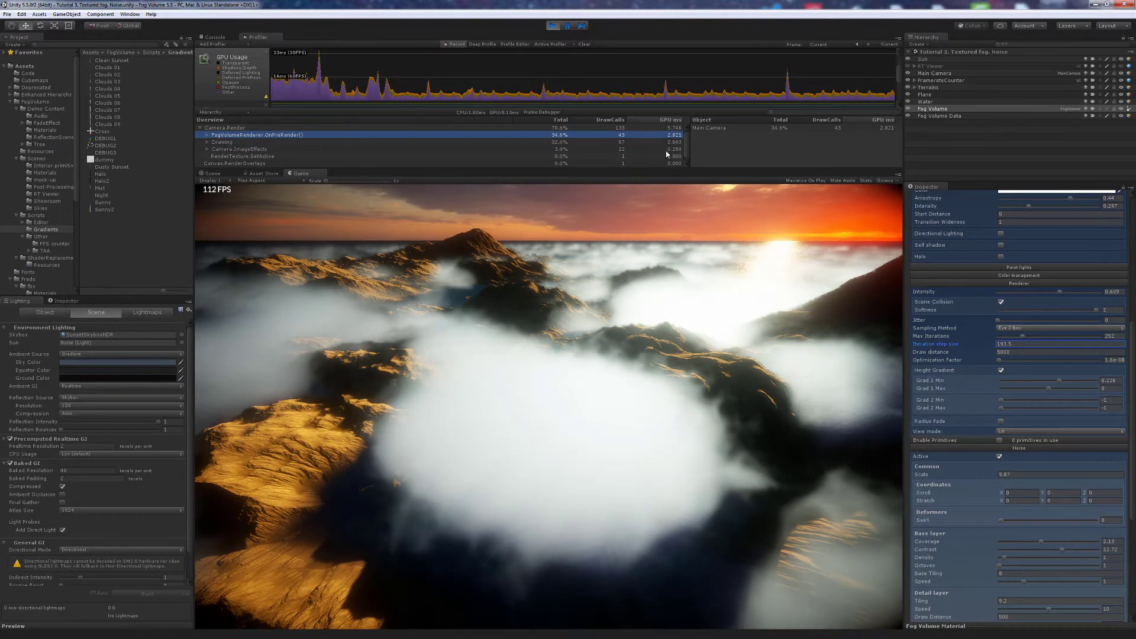
Set the noise detail layer's Tiling to 4.4 and the base layer's Contrast to 11.37
click(692, 401)
key(w)
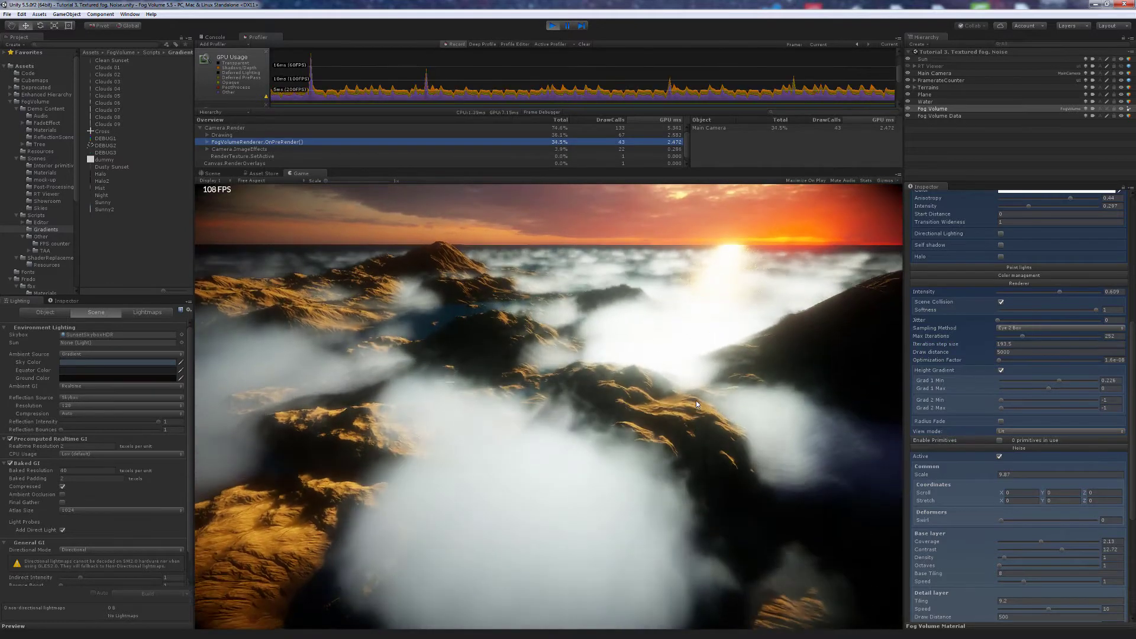
key(w)
mouse_move(696, 405)
mouse_down()
mouse_move(662, 402)
mouse_move(689, 410)
mouse_up()
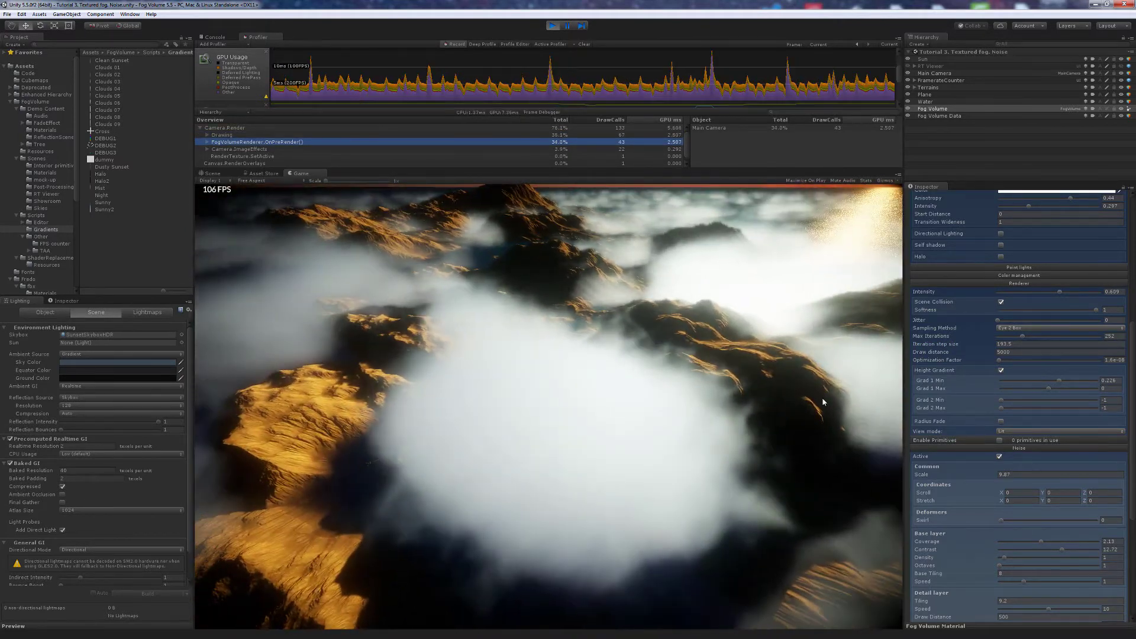
scroll(988, 447, down, 6)
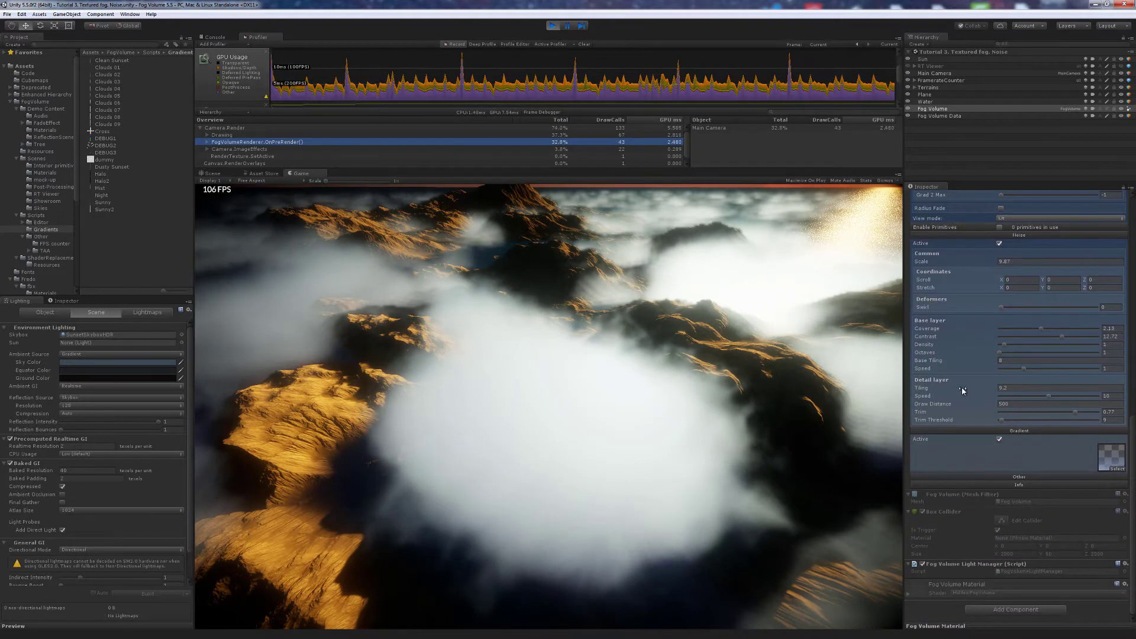
drag(963, 390, 958, 390)
drag(1060, 339, 1056, 339)
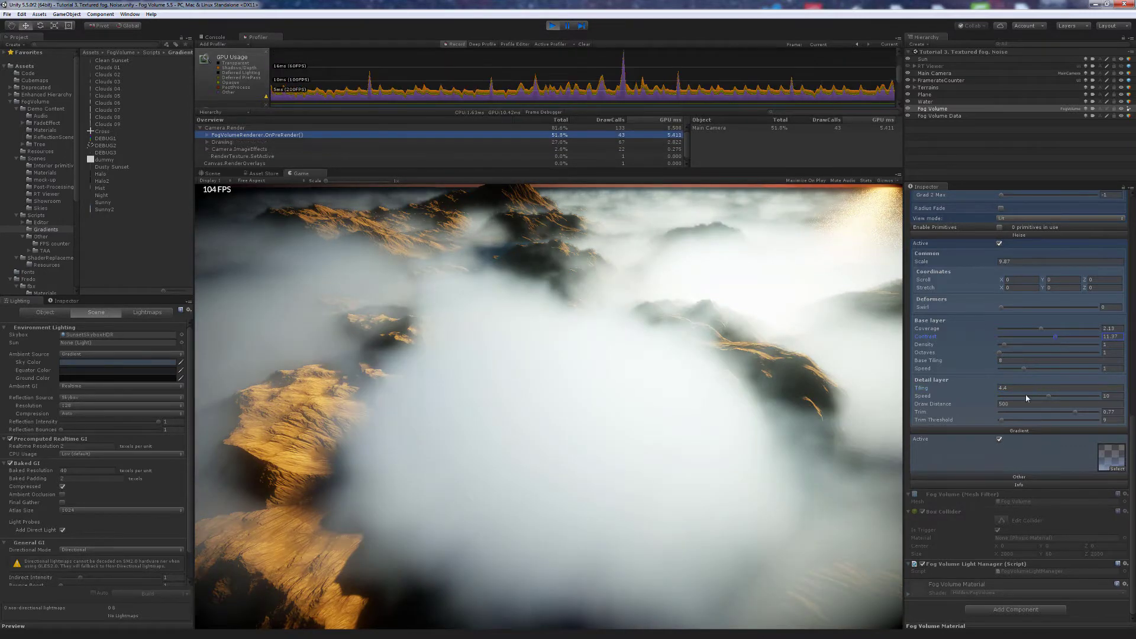
Raise the detail layer's Trim to its maximum of 1 and set its Trim Threshold to 1
drag(1082, 416, 1098, 414)
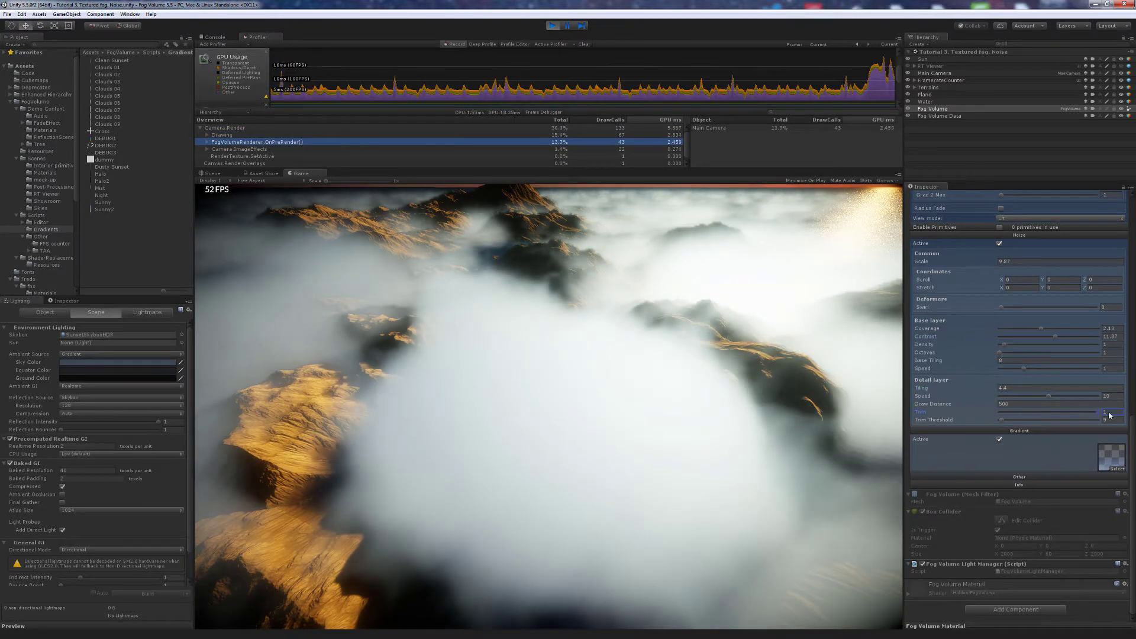
drag(1003, 420, 1003, 424)
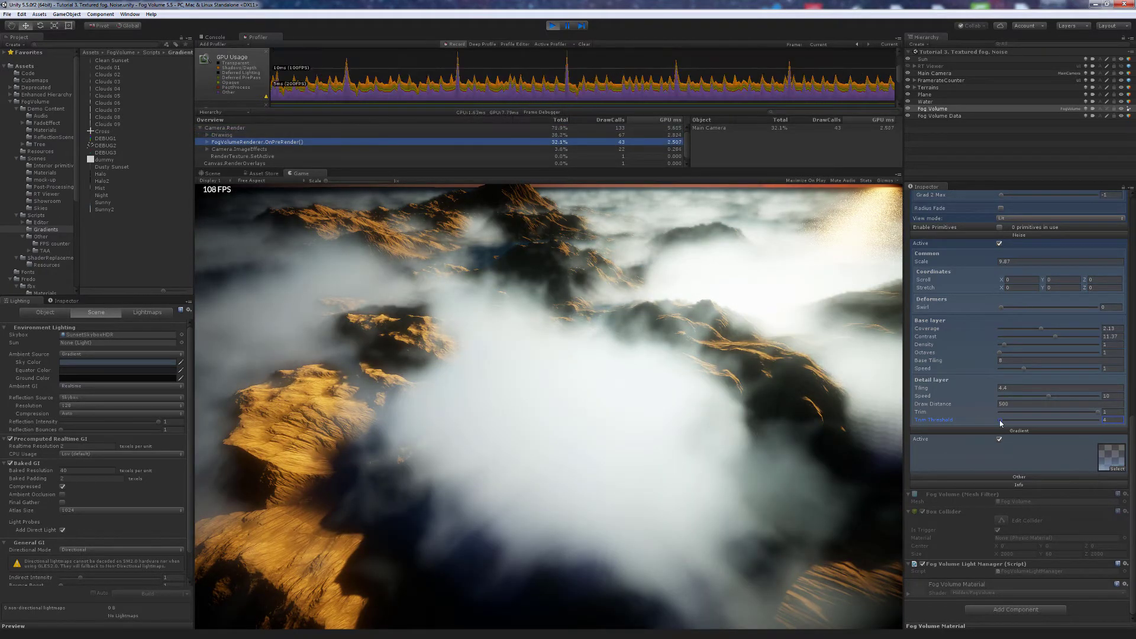
drag(1000, 421, 999, 421)
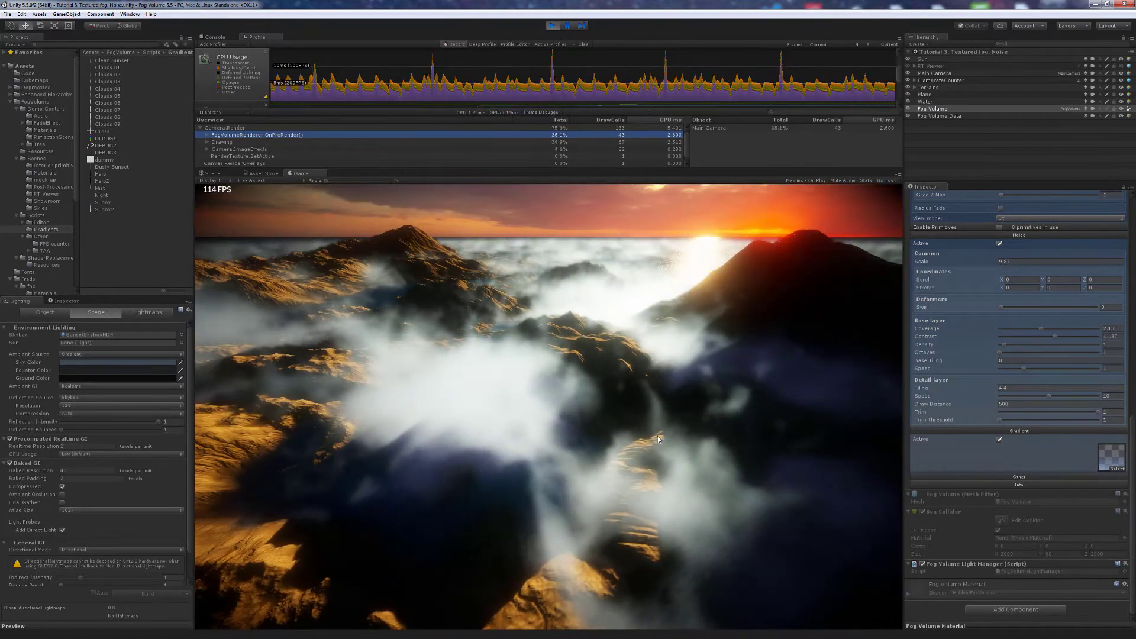
Set the noise Scroll Z value to 1 and raise the base layer's Octaves to 2
click(1092, 280)
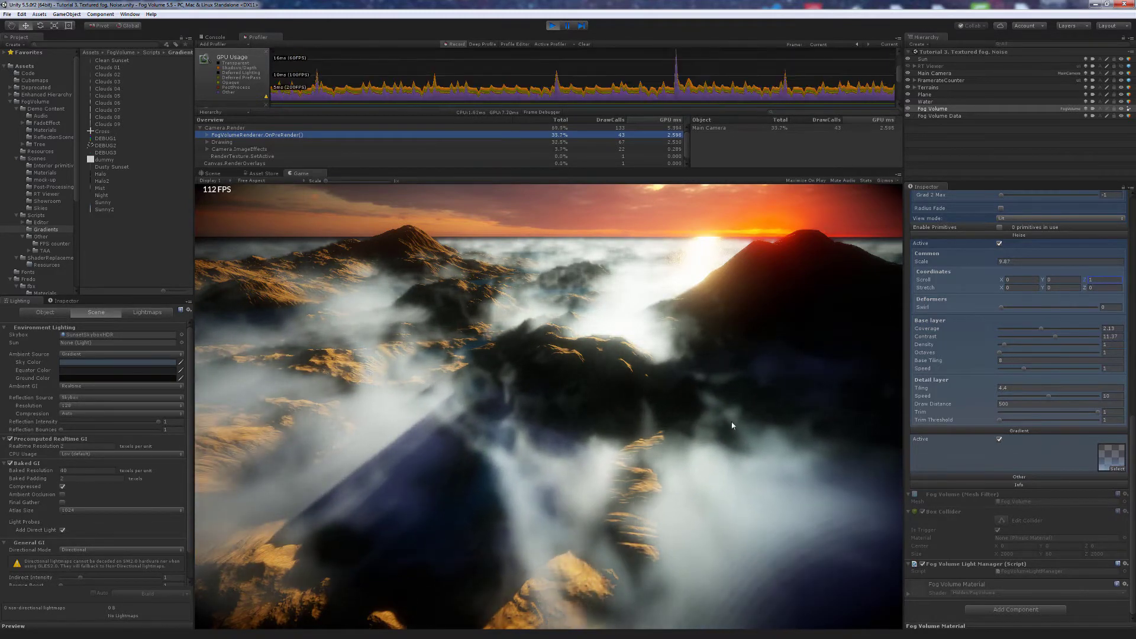
mouse_move(733, 424)
mouse_down()
mouse_move(704, 424)
mouse_move(771, 425)
mouse_move(713, 443)
mouse_move(728, 428)
mouse_up()
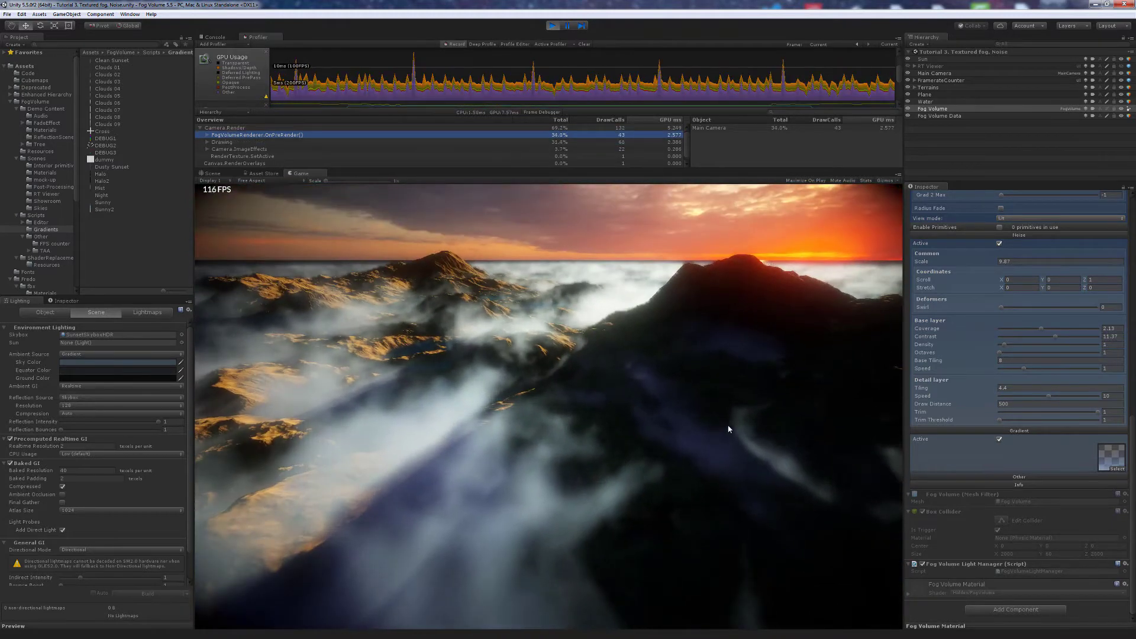
click(1001, 354)
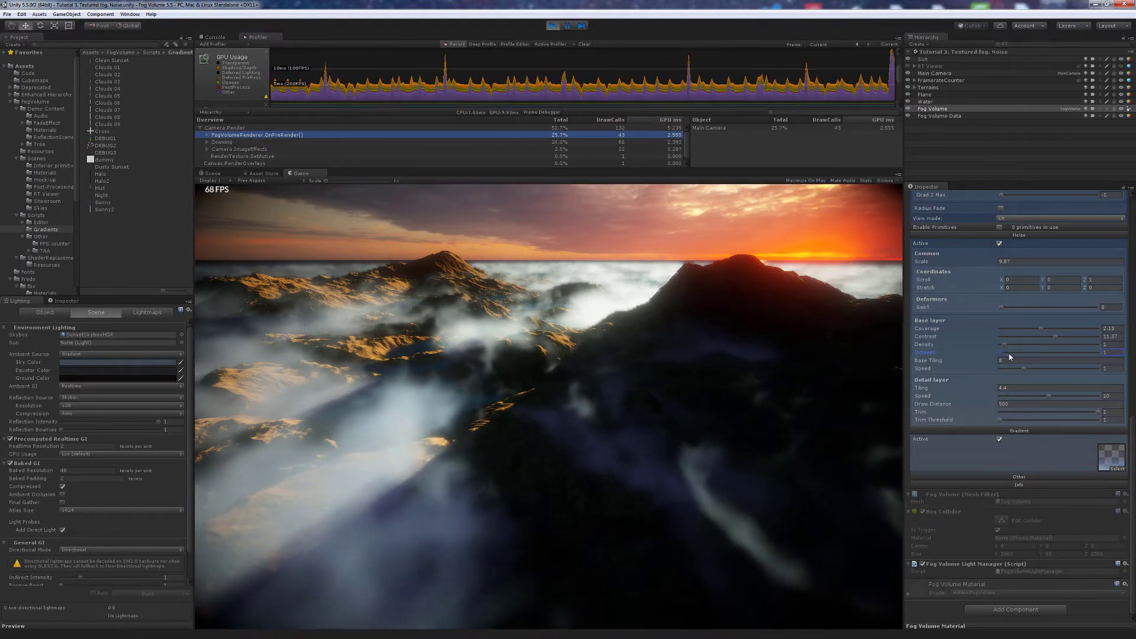
drag(1003, 353, 1017, 353)
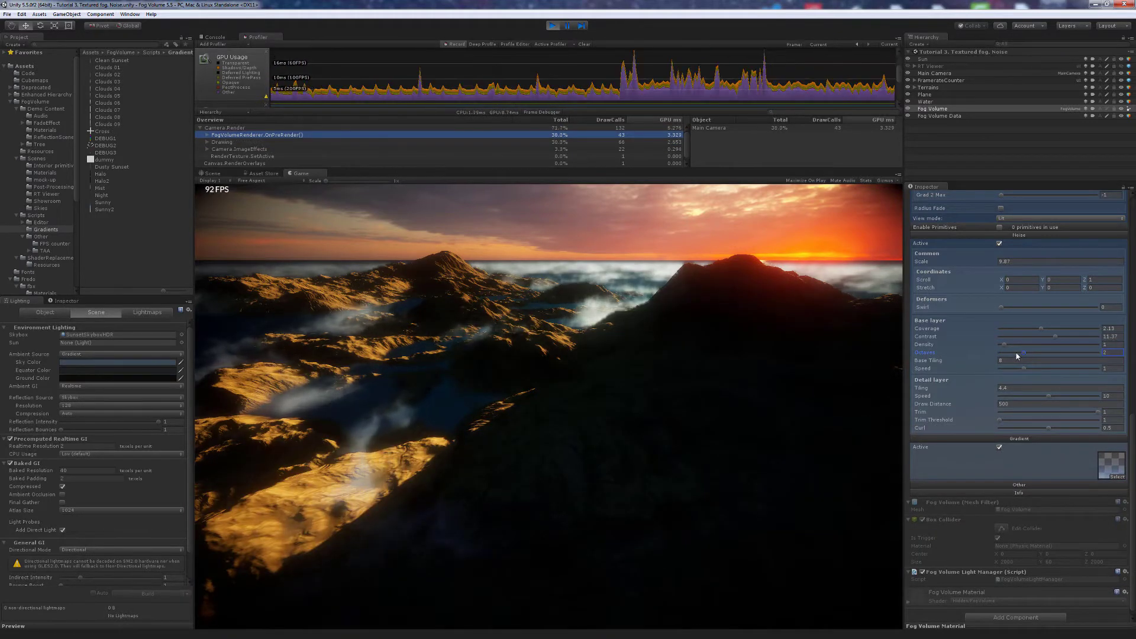
Set the base layer's Coverage to 3.79 and the detail layer's Curl to about 0.433
drag(1040, 333, 1076, 331)
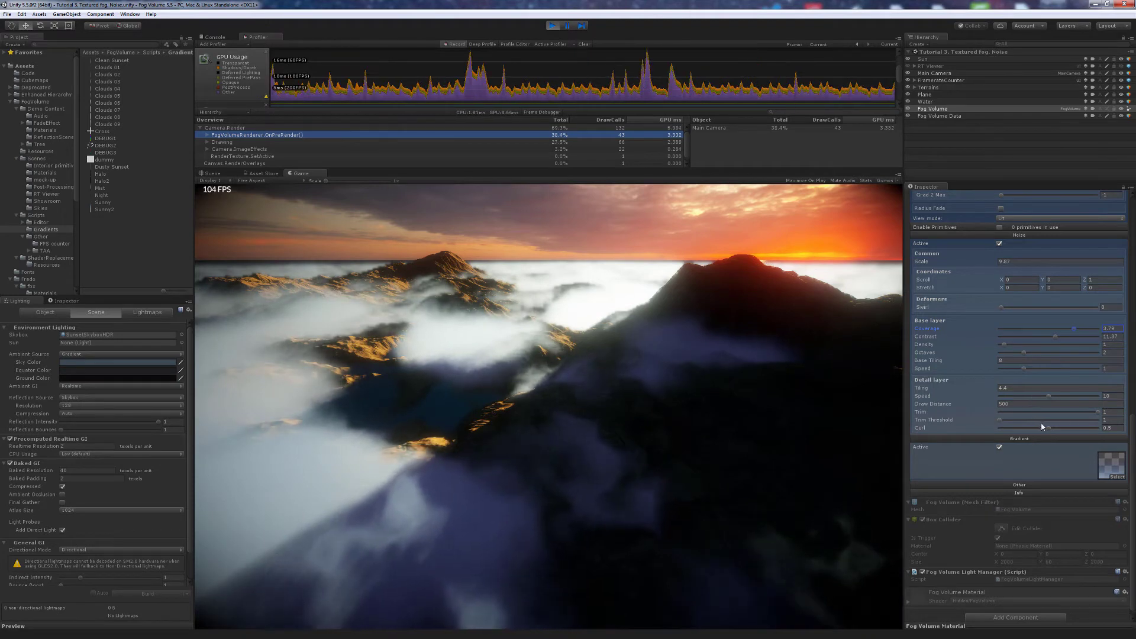
mouse_move(1050, 428)
mouse_down()
mouse_move(1004, 428)
mouse_move(1074, 423)
mouse_move(1036, 427)
mouse_up()
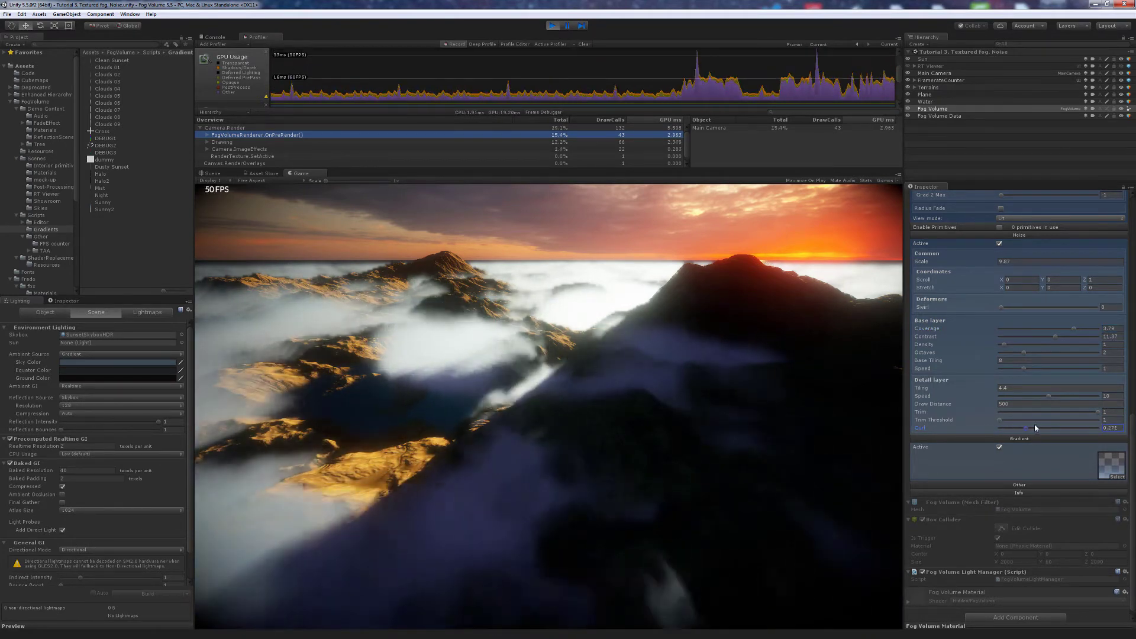
click(673, 418)
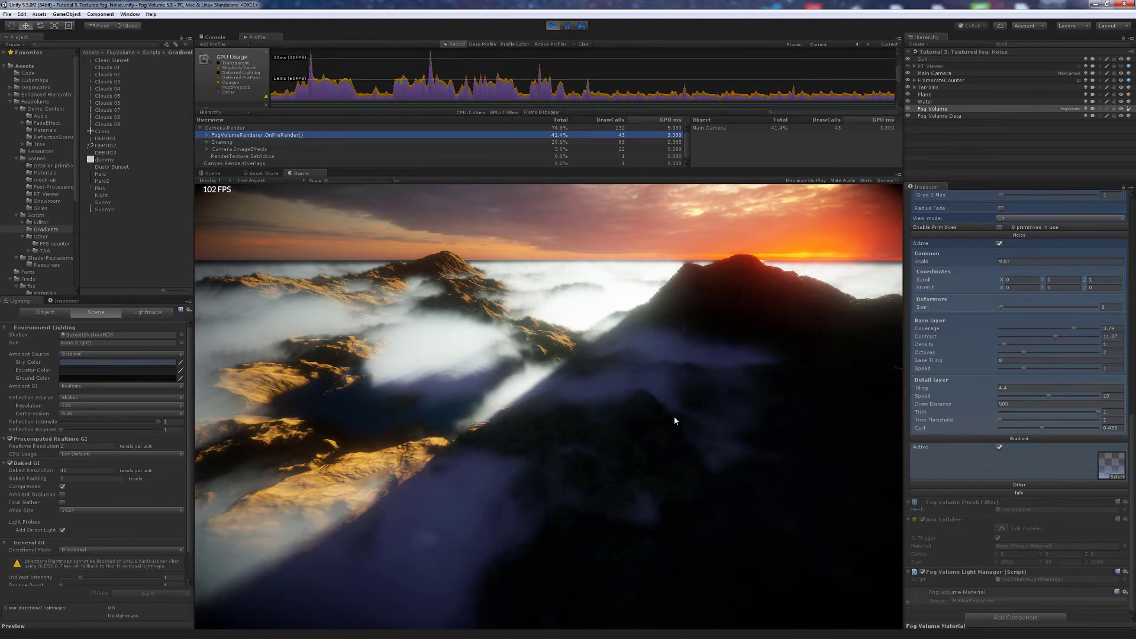
key(a)
right_drag(674, 418, 690, 419)
key(a)
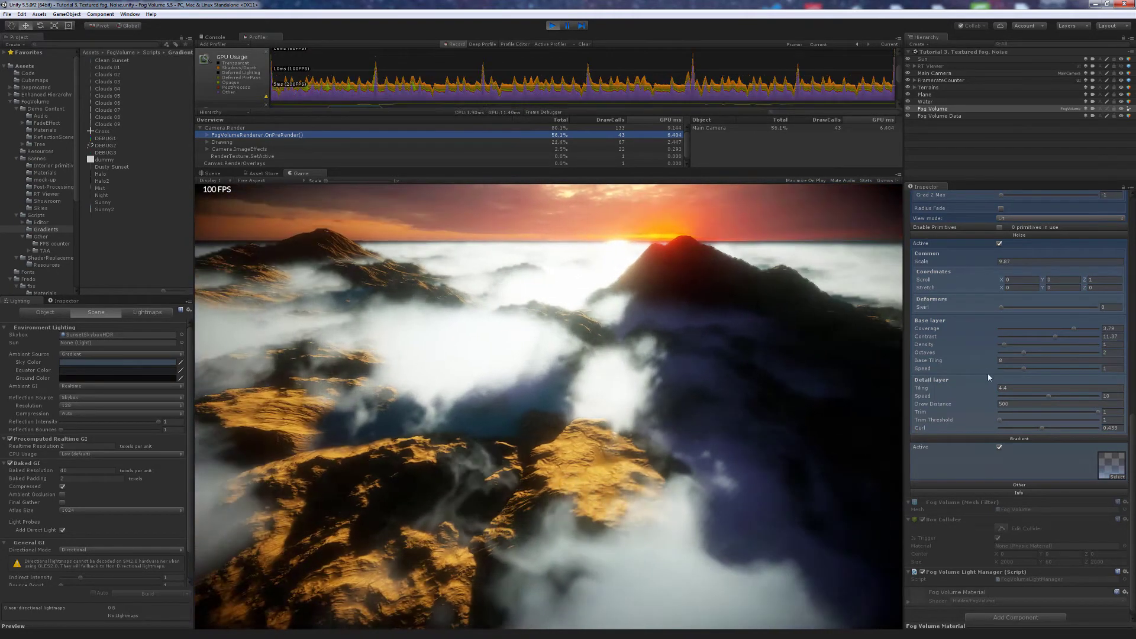
Raise the fog lighting's Absorption to 0.517 and brighten the Ambient color to a dark bluish gray
scroll(988, 373, up, 15)
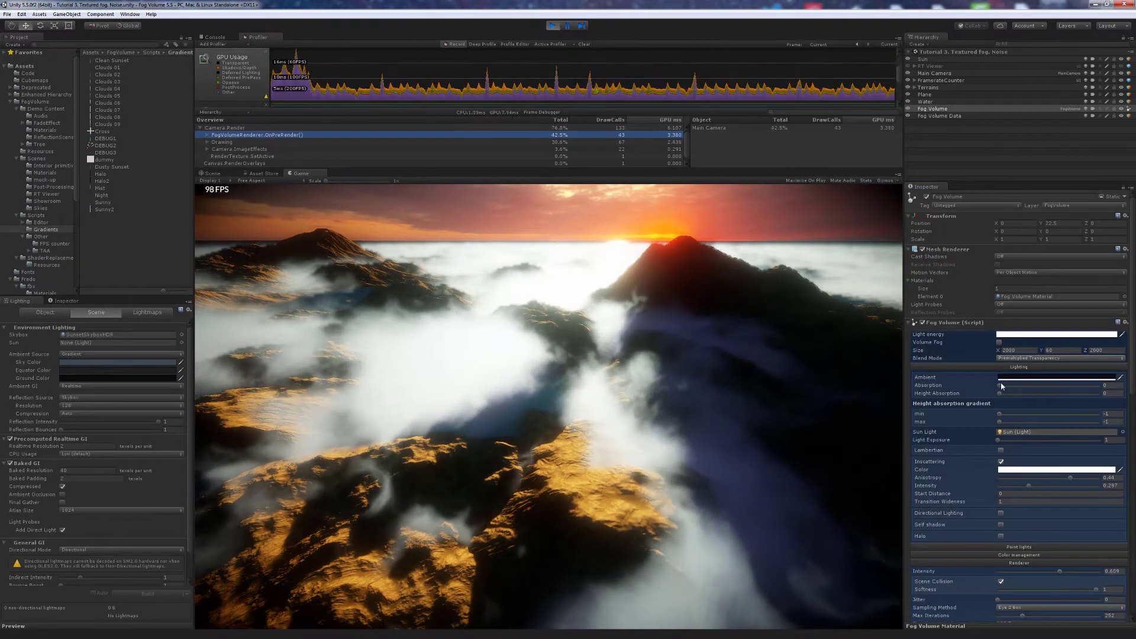
click(1001, 386)
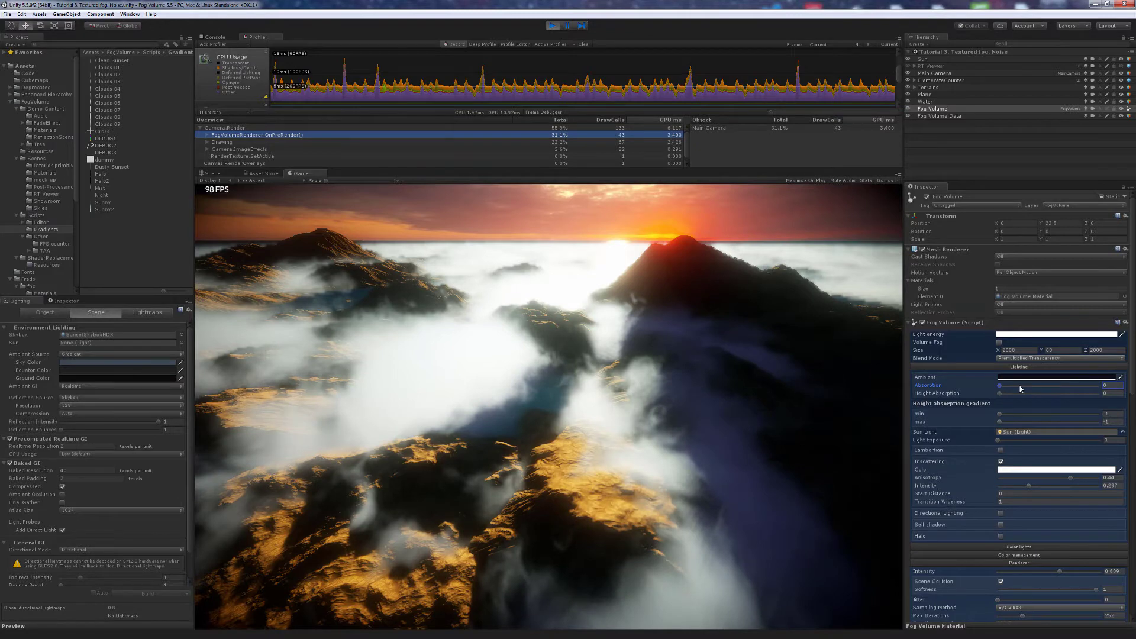
drag(1020, 388, 1052, 384)
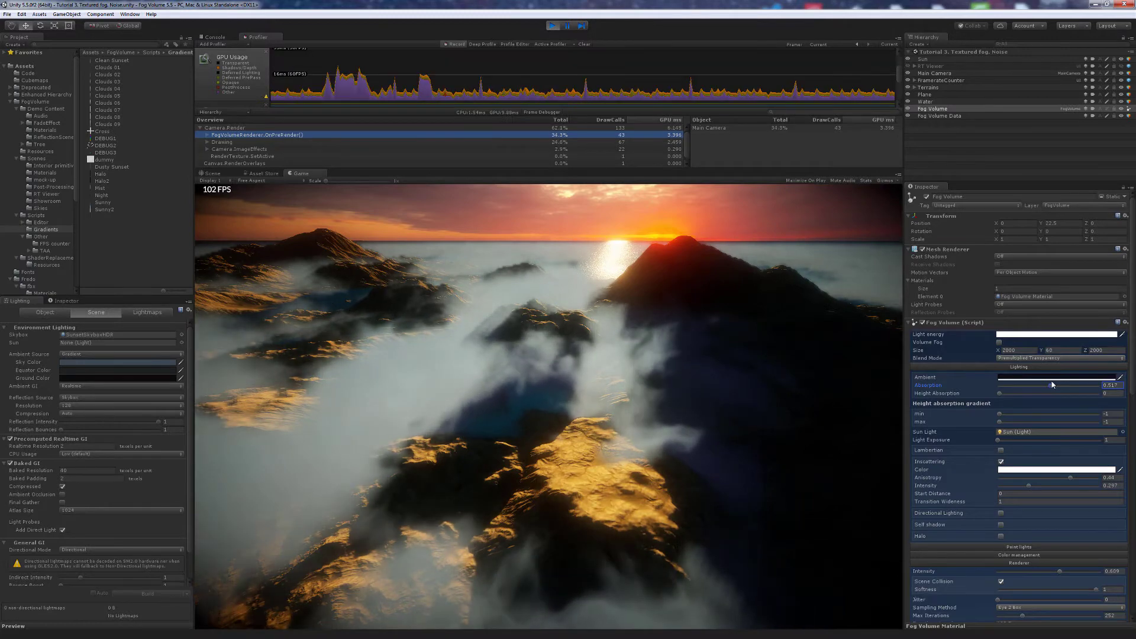
click(1003, 379)
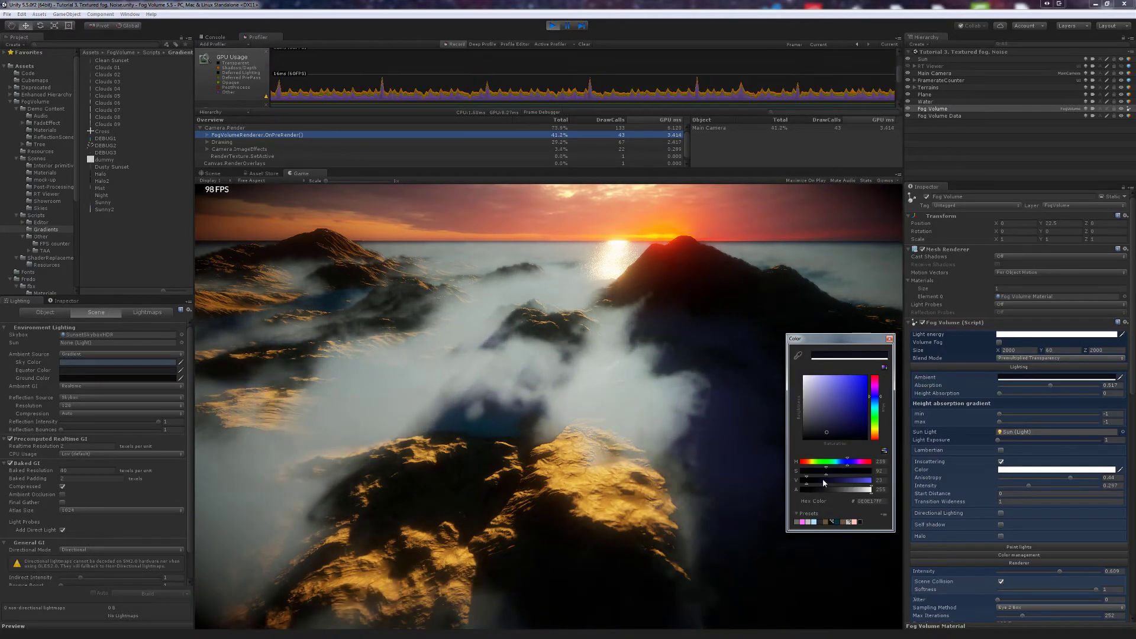
mouse_move(824, 483)
mouse_down()
mouse_move(835, 469)
mouse_move(809, 475)
mouse_up()
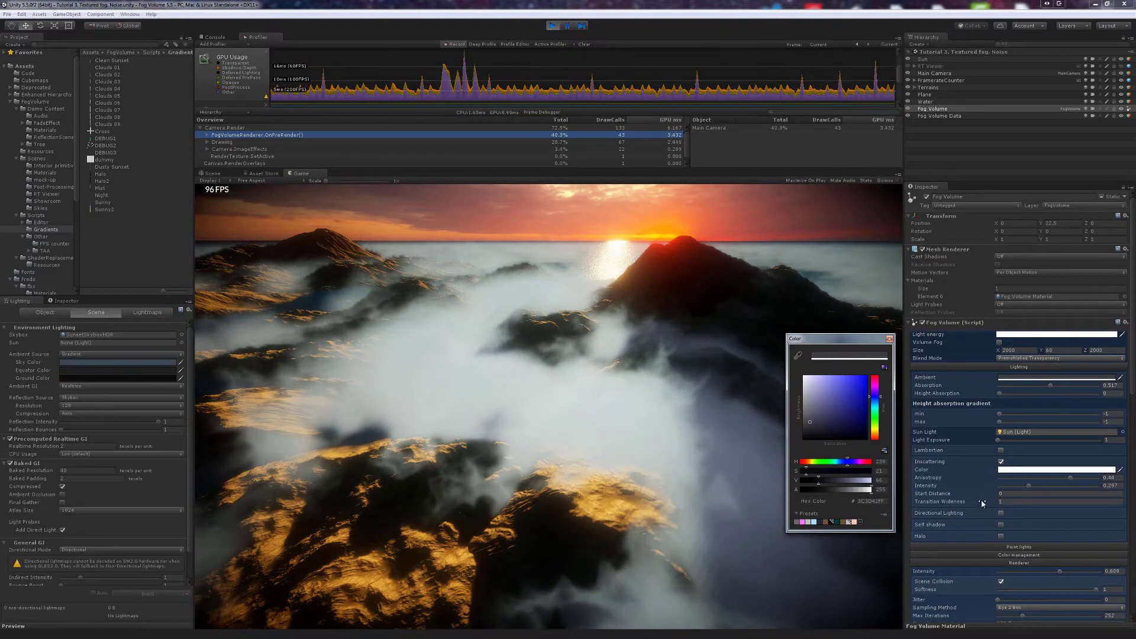
Enable Directional Lighting for the fog and change its Extinction Color to a pale lavender blue
click(1000, 514)
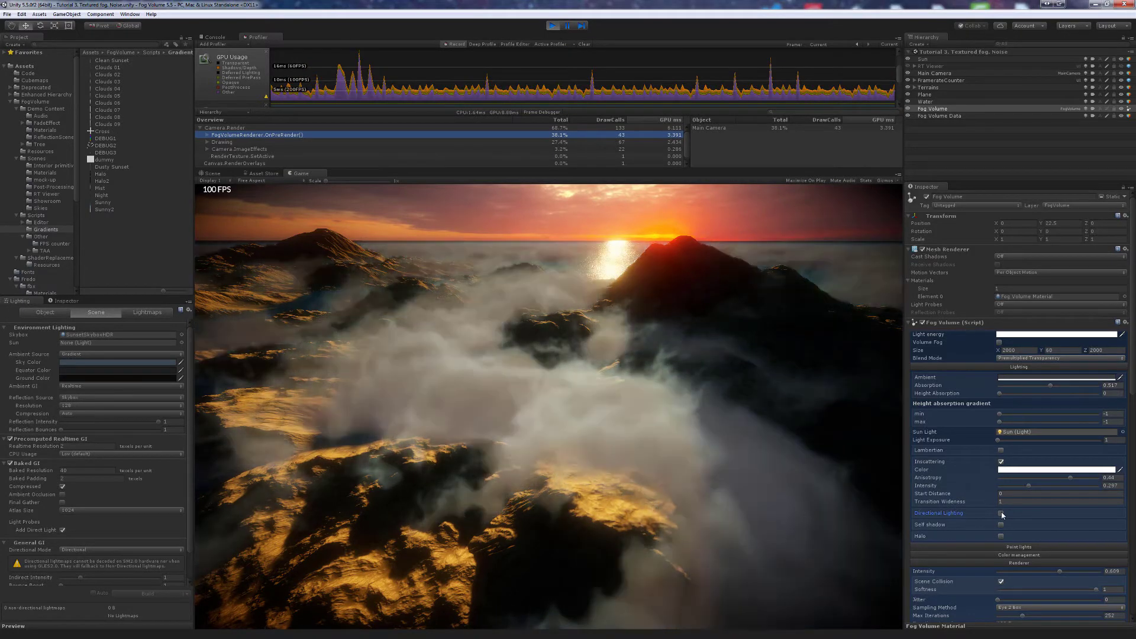
click(1001, 514)
click(1010, 522)
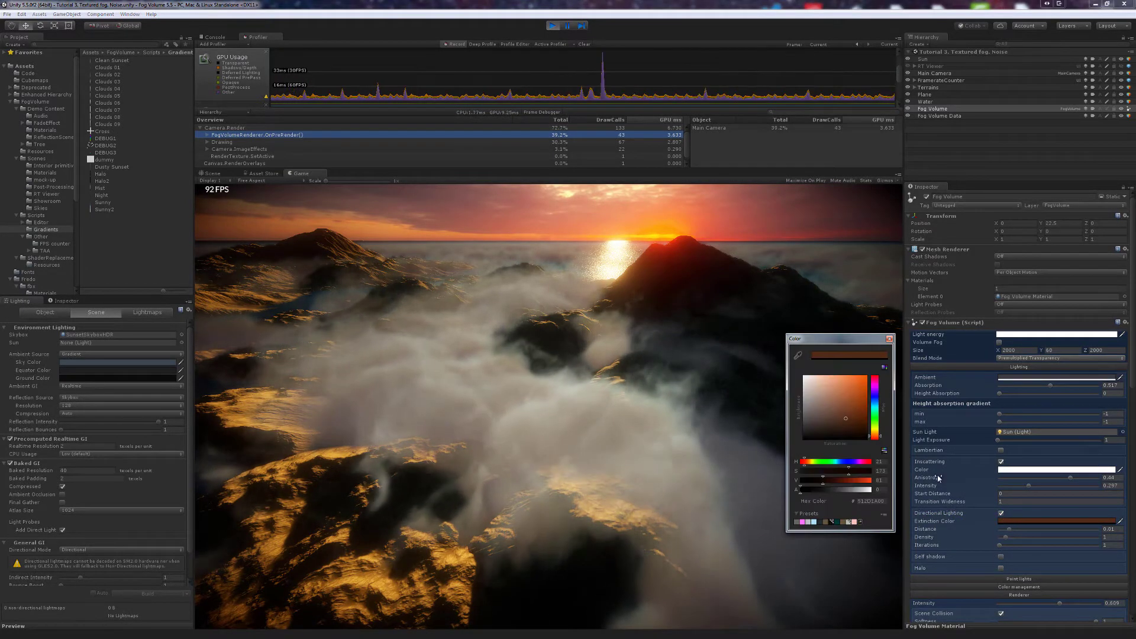
mouse_move(875, 404)
mouse_down()
mouse_move(825, 388)
mouse_move(815, 435)
mouse_move(816, 382)
mouse_move(823, 448)
mouse_move(825, 388)
mouse_up()
click(877, 404)
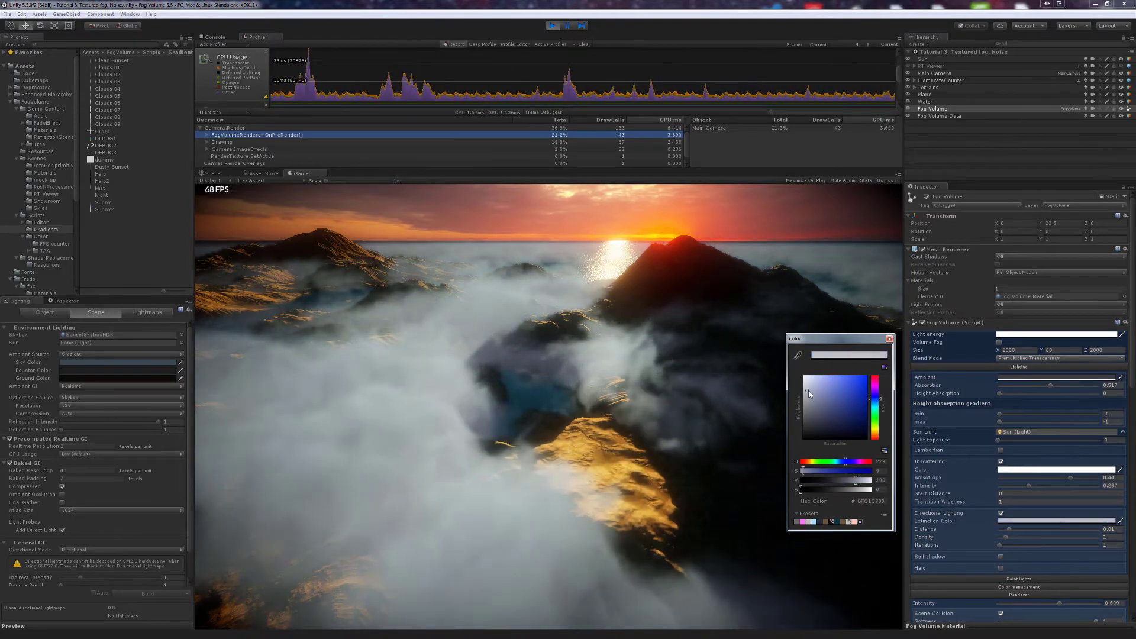
drag(824, 388, 818, 388)
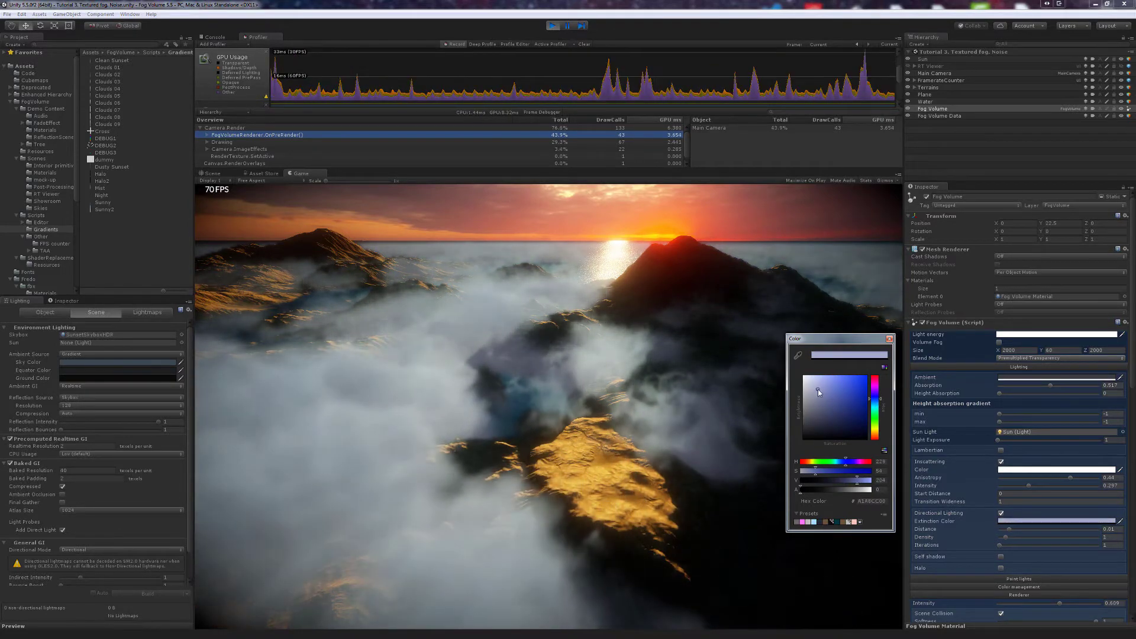
click(706, 397)
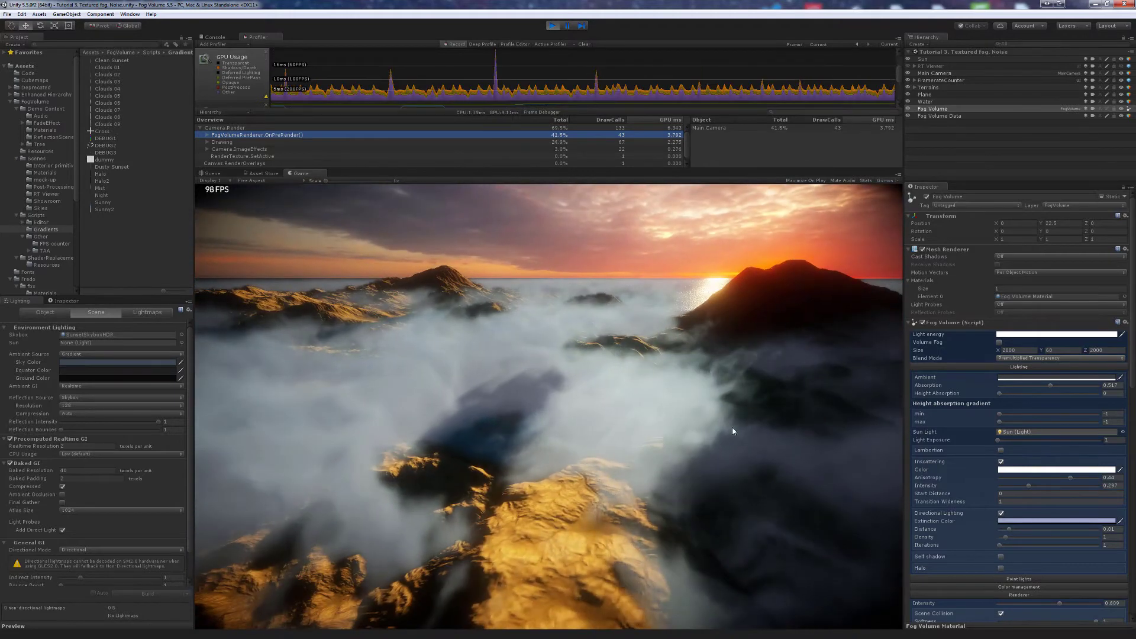
Raise the inscattering Intensity to 0.351 and reduce the Absorption to 0.243
mouse_move(1029, 485)
mouse_down()
mouse_move(1050, 487)
mouse_move(1035, 487)
mouse_up()
drag(1050, 385, 1023, 389)
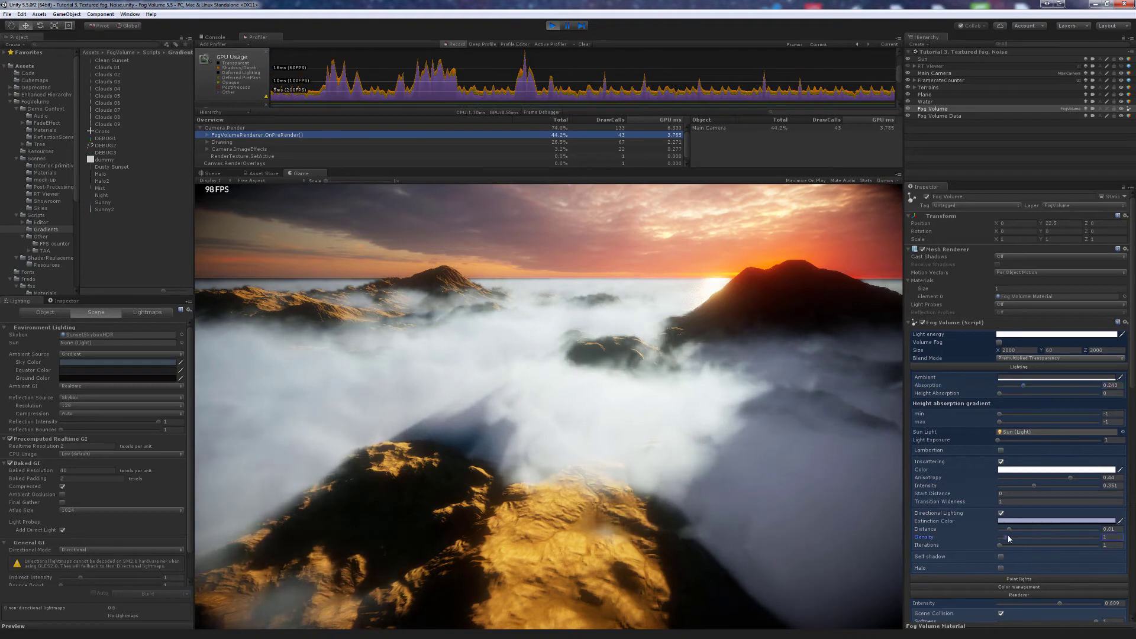
Set the directional lighting's Density to about 5.19 and its Extinction Color to a light sky blue
drag(1007, 537, 1038, 539)
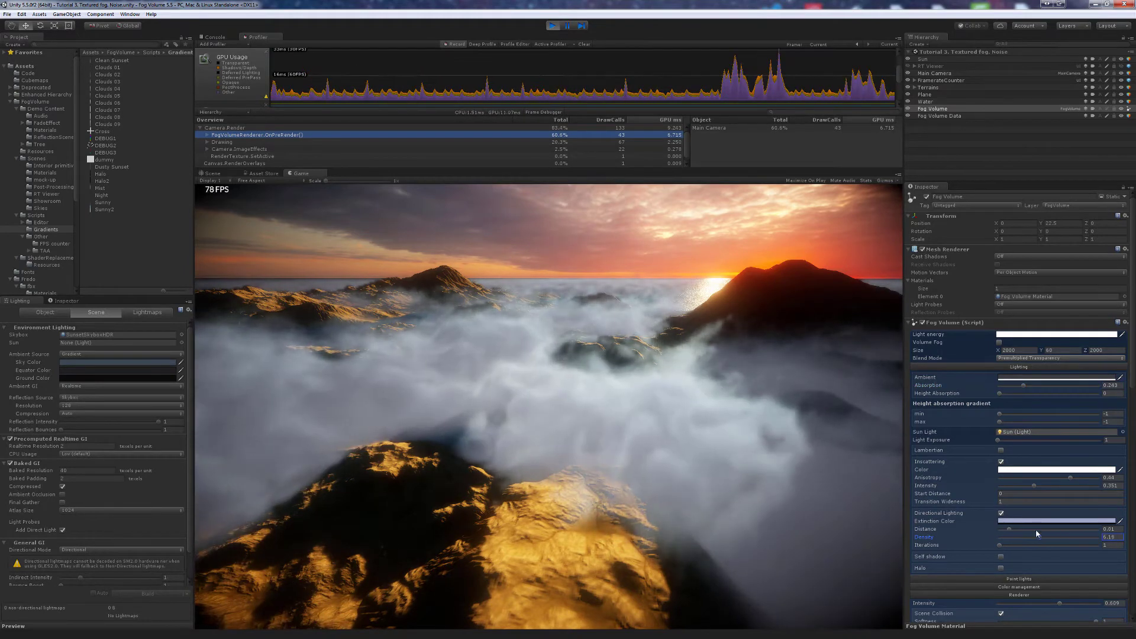
click(1048, 520)
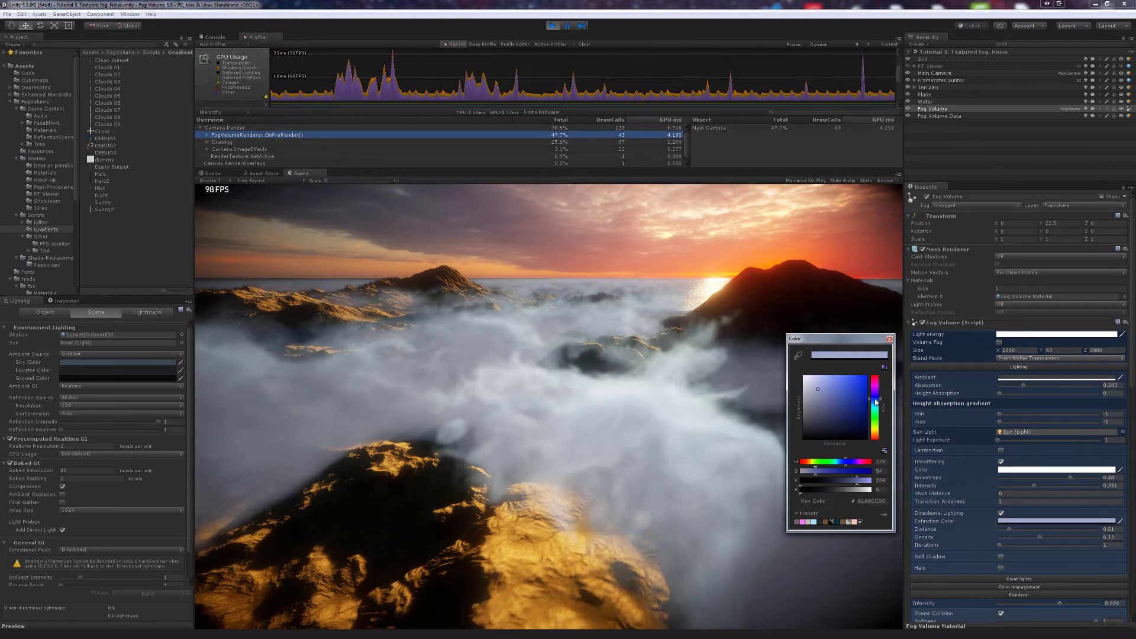
mouse_move(822, 390)
mouse_down()
mouse_move(821, 375)
mouse_move(845, 375)
mouse_move(832, 377)
mouse_up()
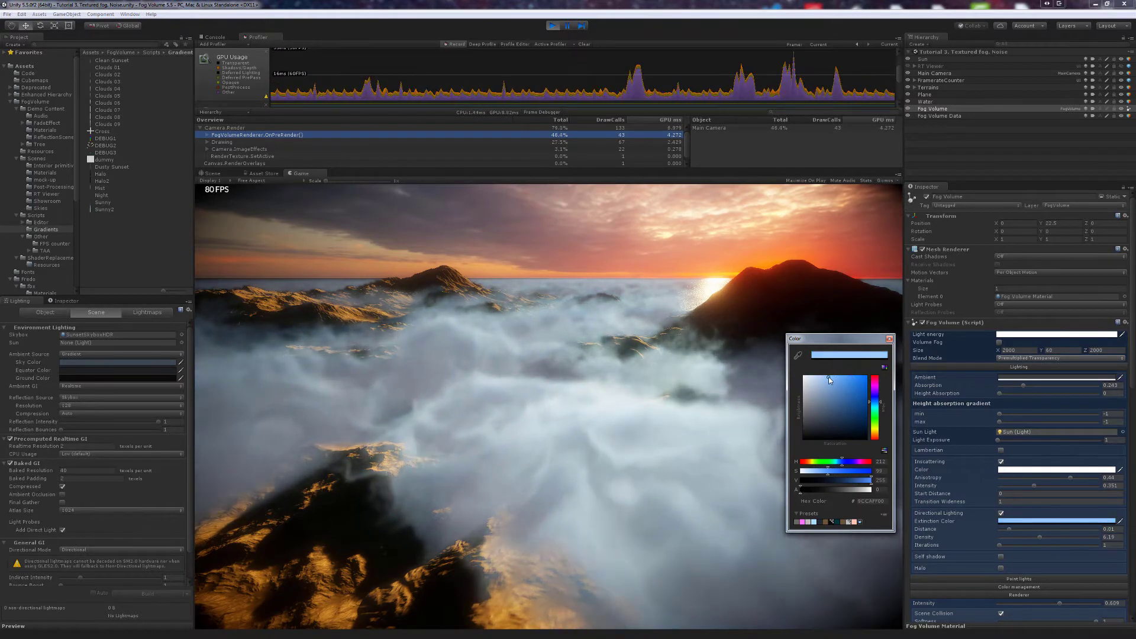
click(736, 423)
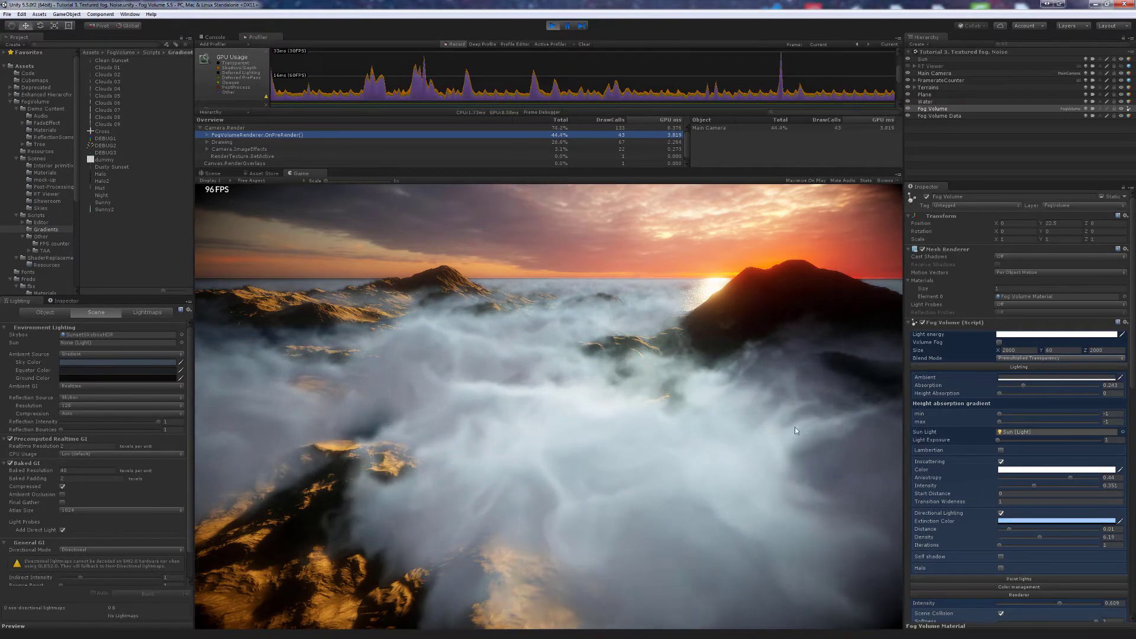
Lower the detail layer's Curl to 0.173 and set the noise Scroll Z value to 0.3
scroll(1009, 461, down, 10)
scroll(1010, 461, down, 5)
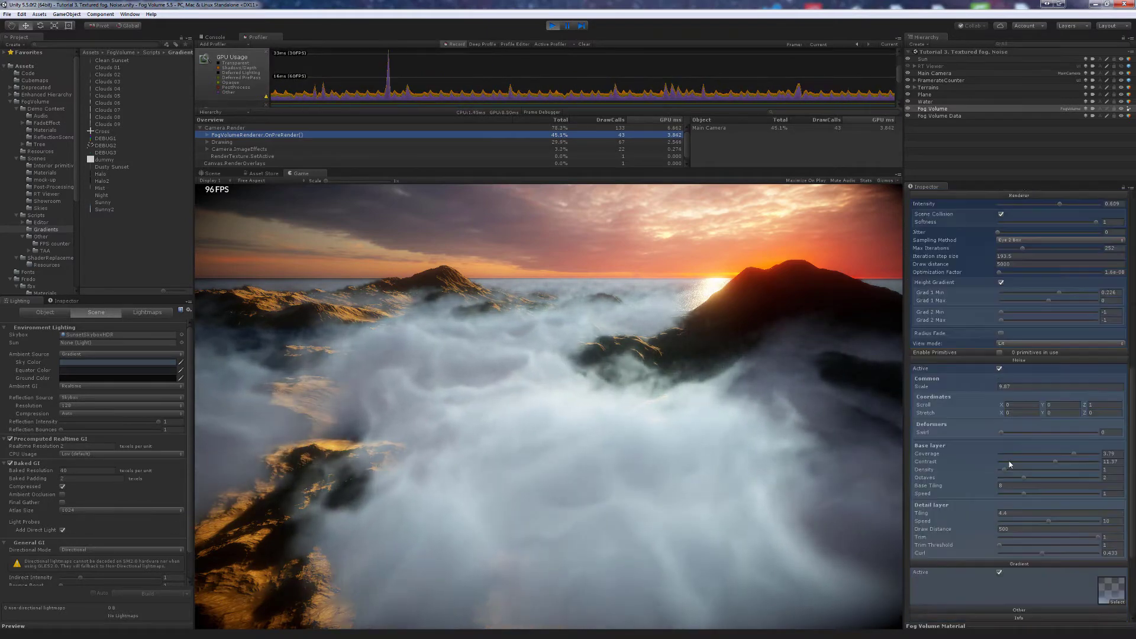
mouse_move(1041, 447)
mouse_down()
mouse_move(1003, 447)
mouse_move(1017, 447)
mouse_up()
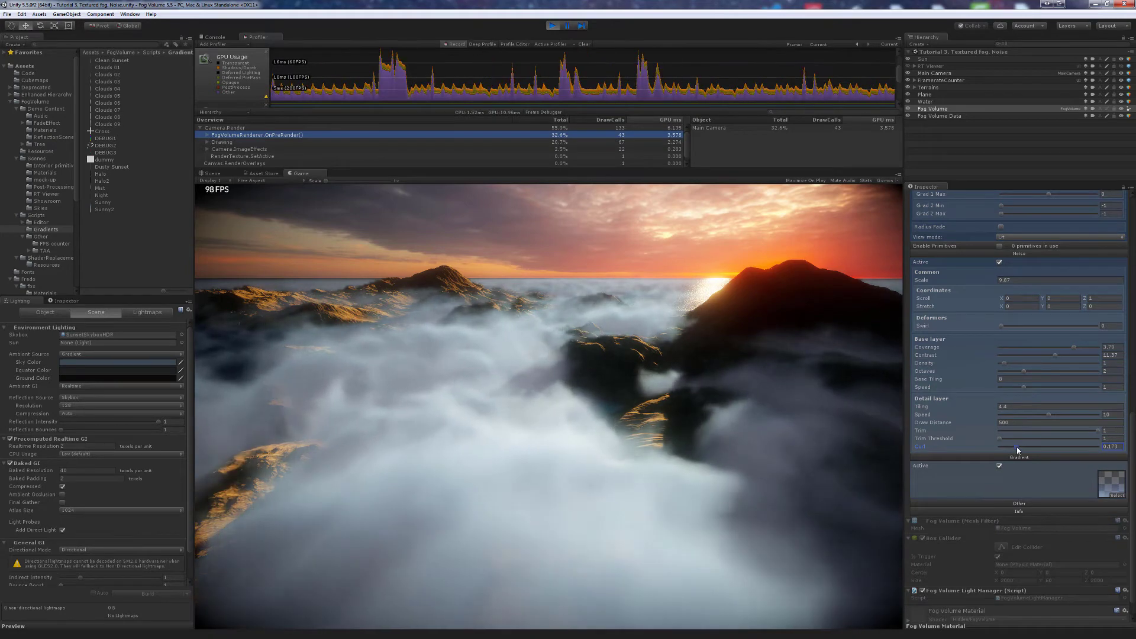
click(1101, 299)
text(.3)
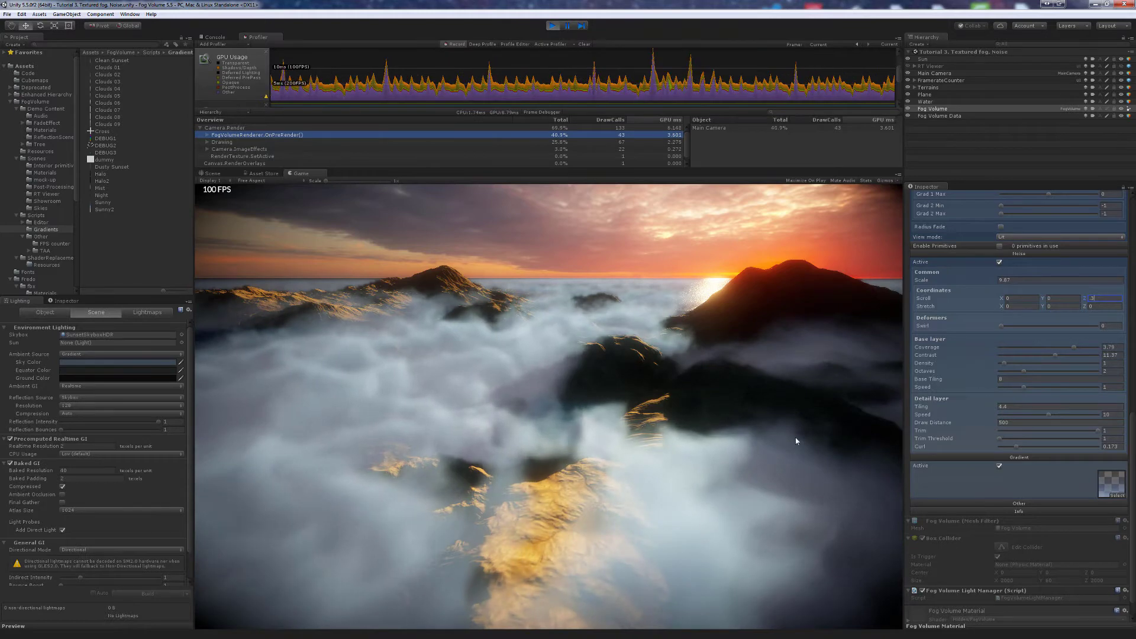
mouse_move(795, 441)
mouse_down()
mouse_move(609, 441)
mouse_move(776, 442)
mouse_up()
Change the fog's Ambient color to a neutral mid-grey in the lighting settings
scroll(999, 420, up, 14)
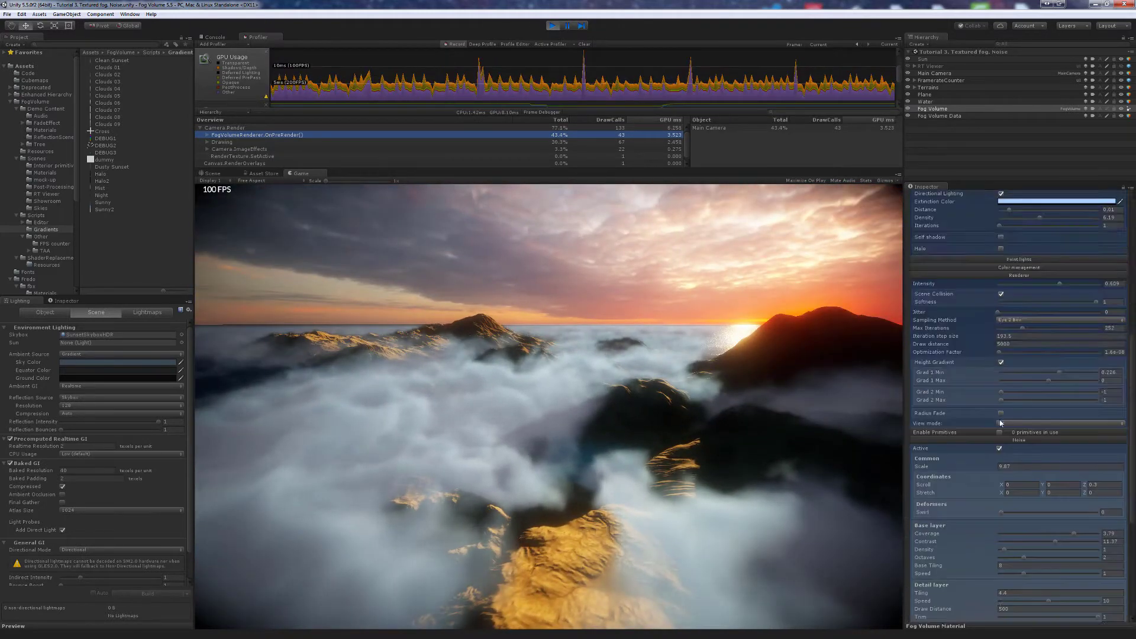
click(1008, 378)
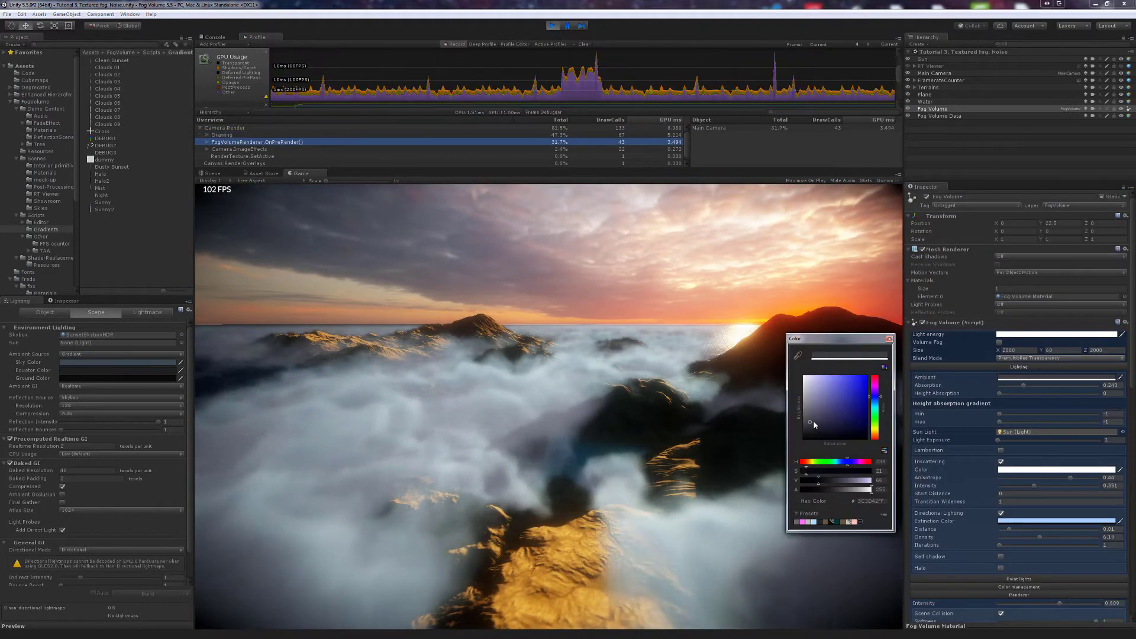
drag(839, 428, 803, 414)
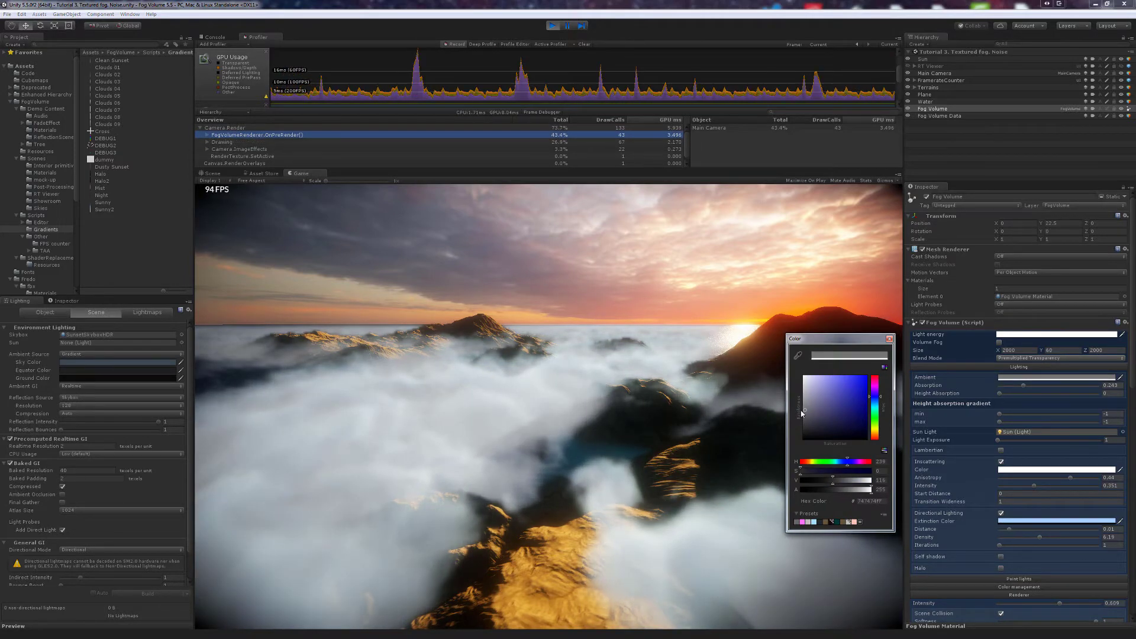
click(676, 431)
Inspect the fog from inside and above, setting the renderer's Iteration step size to 178.1 and Jitter to 0.0005
drag(675, 431, 653, 459)
key(w)
key(s)
key(w)
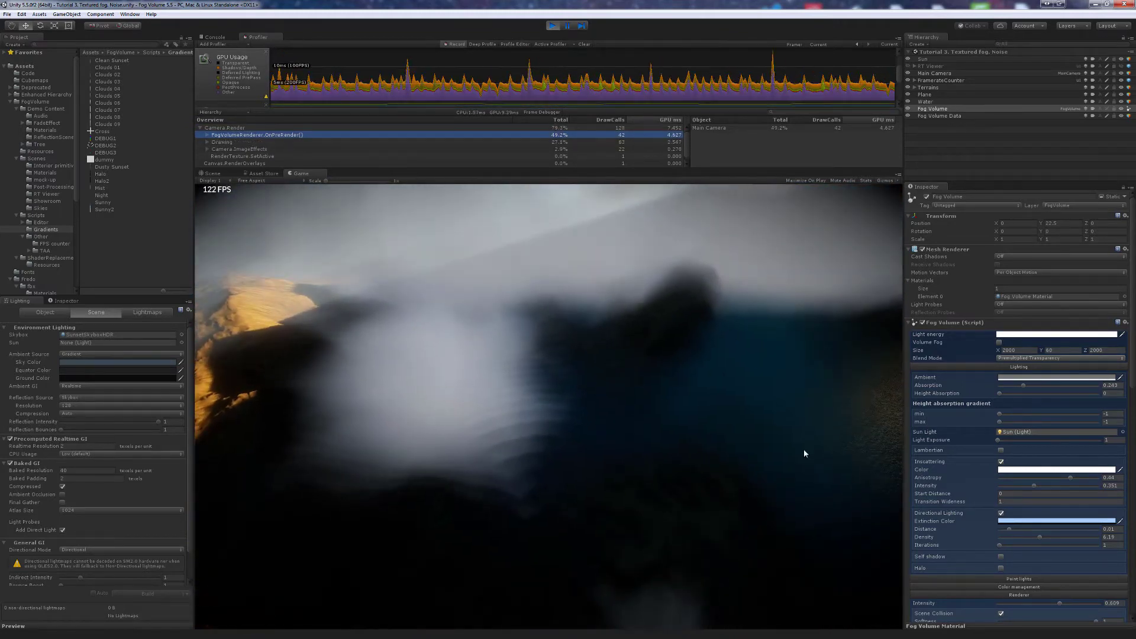
click(983, 368)
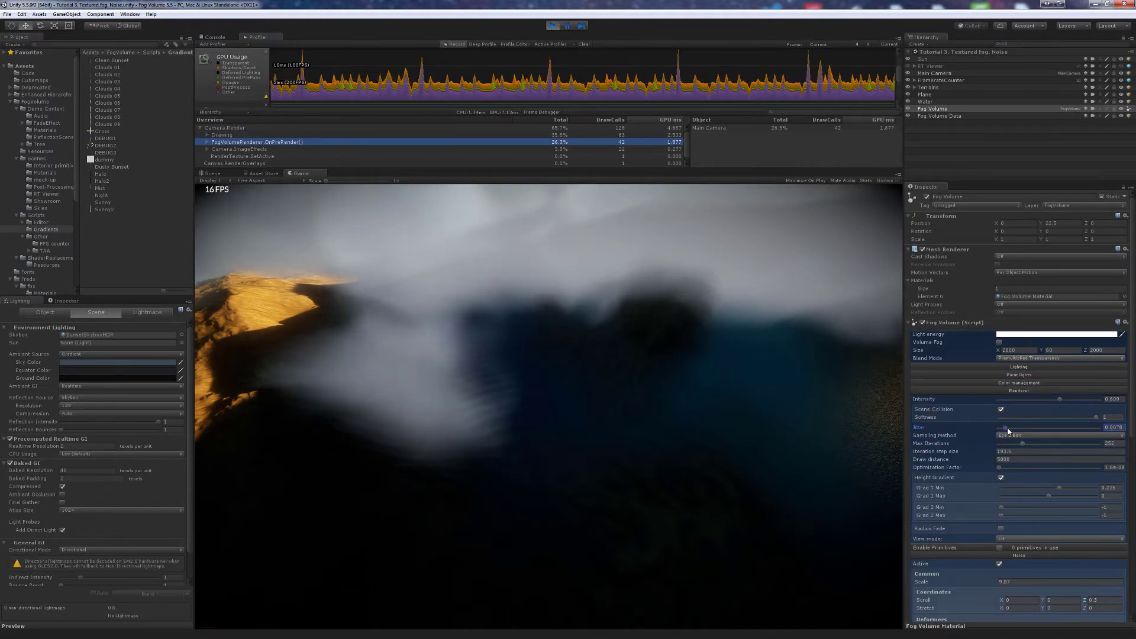
drag(1006, 430, 902, 451)
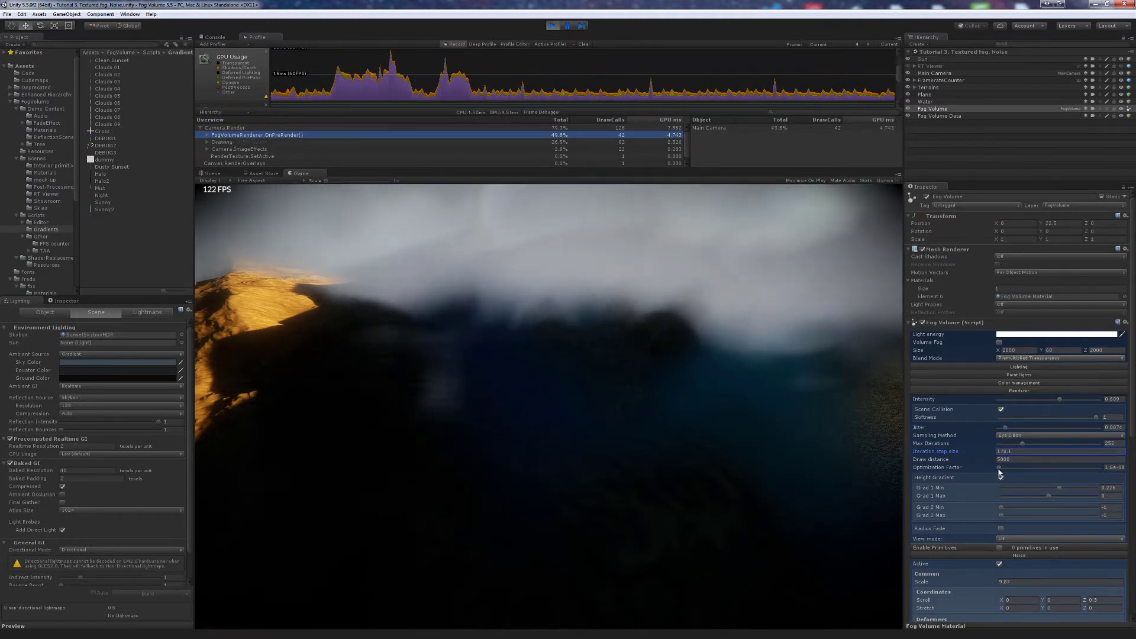
drag(699, 504, 712, 478)
key(e)
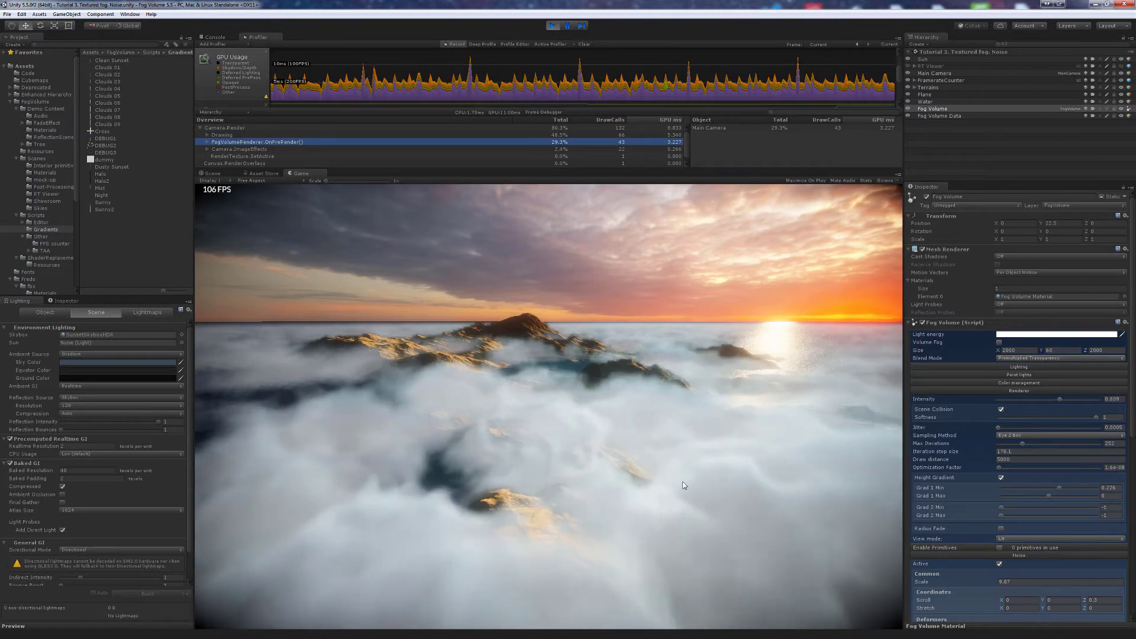
Set the renderer's Iteration step size to 136.5, Max Iterations to 862 and Optimization Factor to 4e-09
drag(1000, 469, 998, 471)
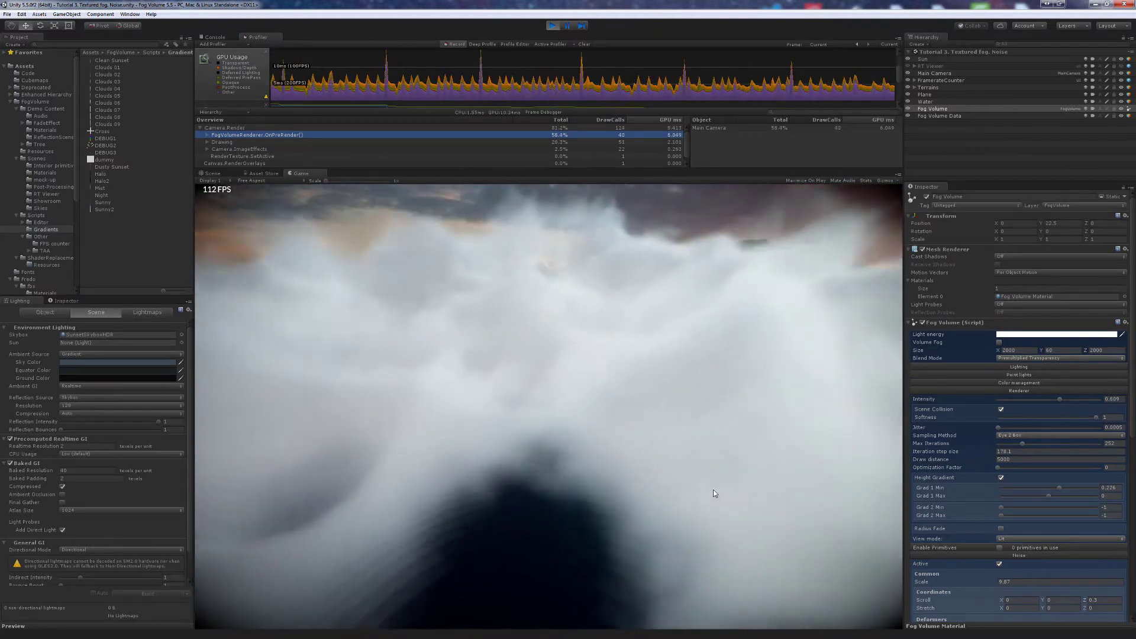
mouse_move(924, 453)
mouse_down()
mouse_move(945, 452)
mouse_move(851, 467)
mouse_move(932, 467)
mouse_up()
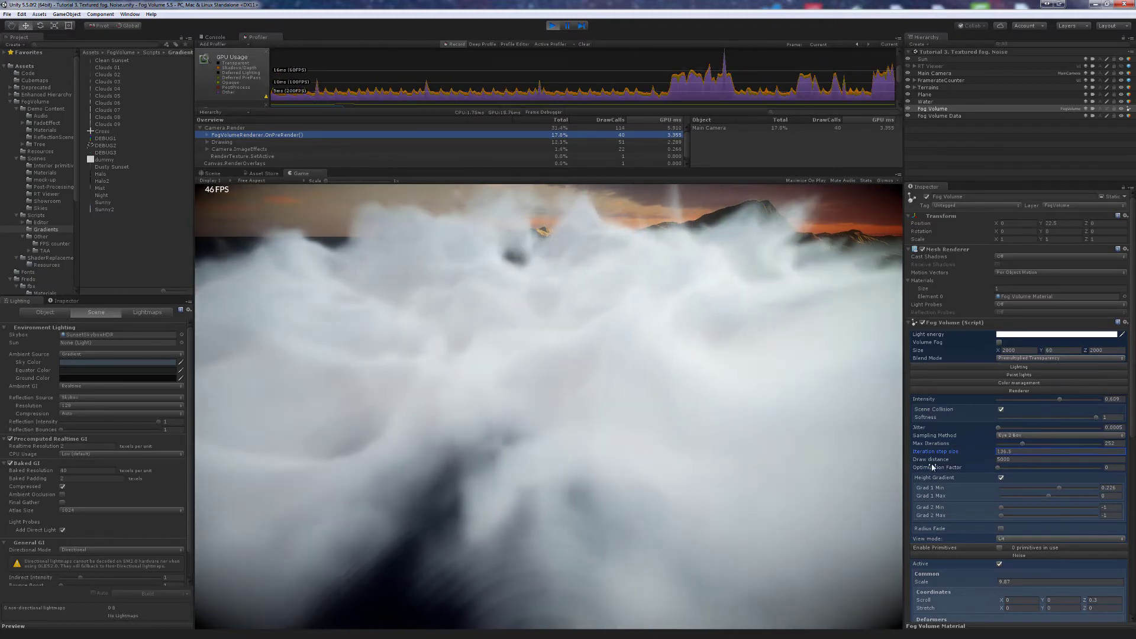
drag(1022, 444, 1087, 443)
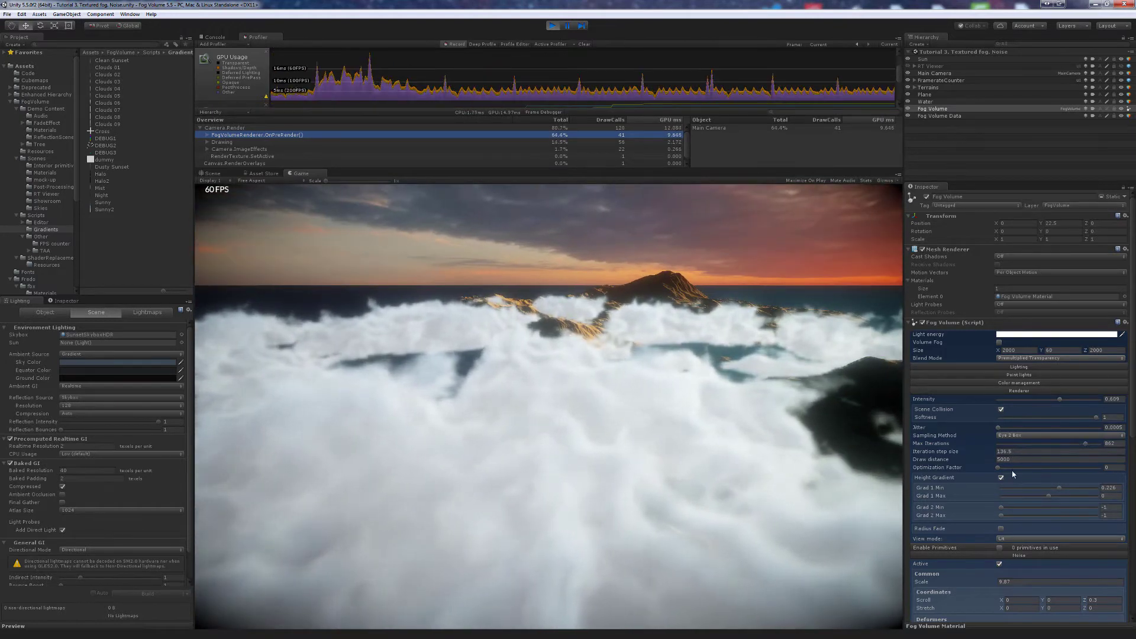
drag(999, 469, 1000, 469)
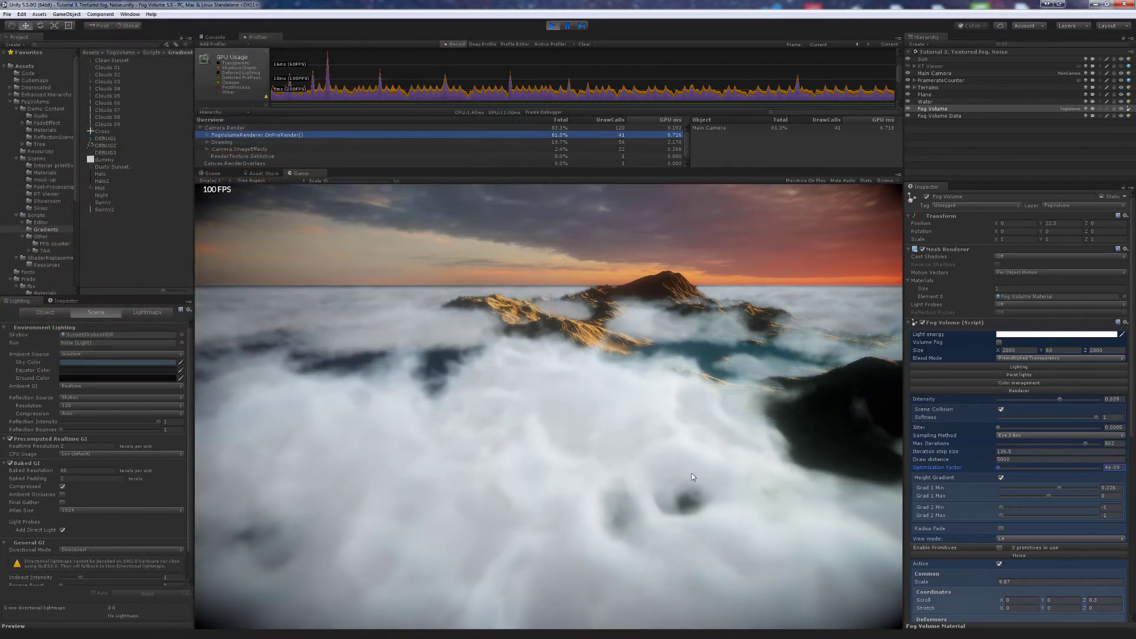
Fly over the foggy mountains toward the sun and raise the renderer's Iteration step size to 387.5
drag(691, 473, 744, 474)
key(w)
key(e)
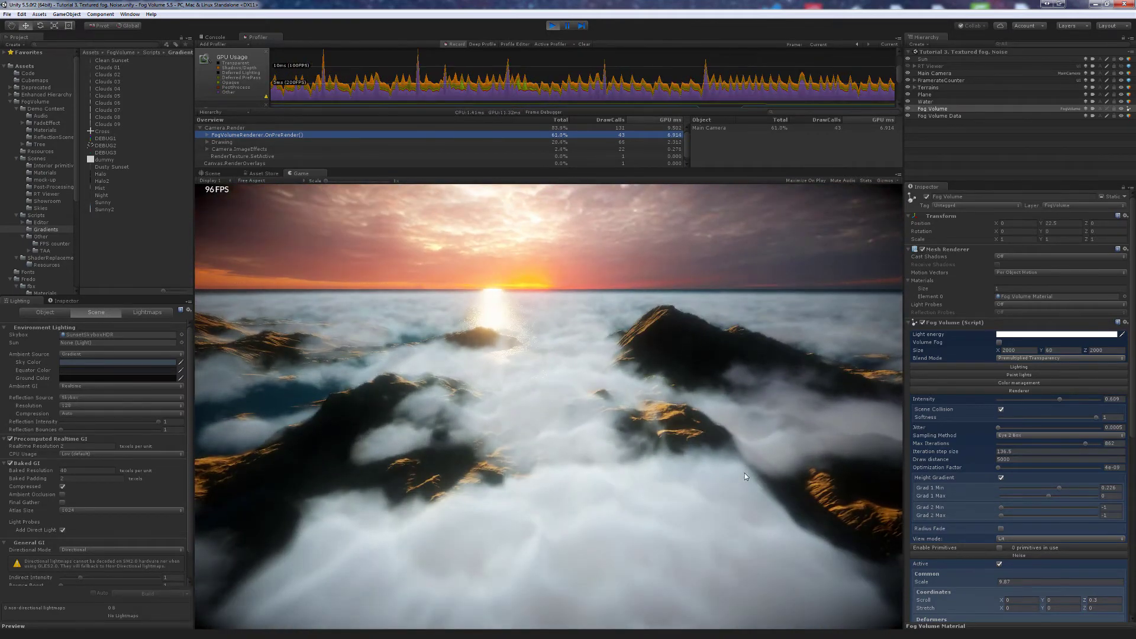
key(d)
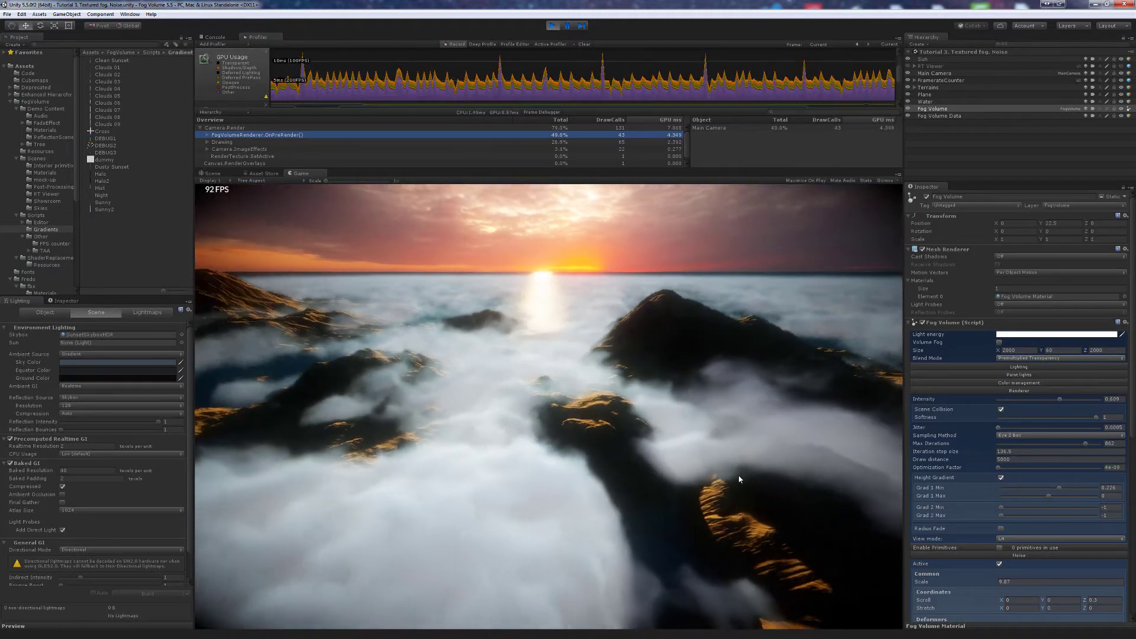
drag(984, 453, 119, 443)
Retune the fog's Ambient color while facing the sunset, trying a dark slate blue and settling on a muted warm tone
mouse_move(637, 397)
mouse_down()
mouse_move(664, 397)
mouse_move(593, 380)
mouse_move(645, 388)
mouse_up()
key(d)
key(w)
key(w)
key(s)
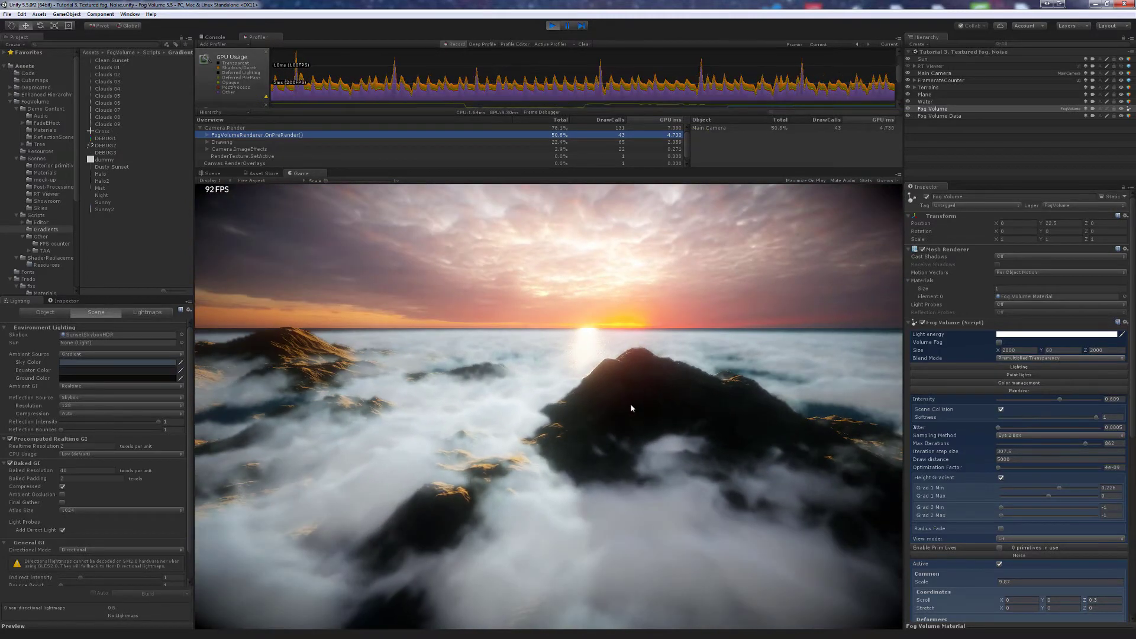
mouse_move(660, 440)
mouse_down()
mouse_move(634, 442)
mouse_move(656, 442)
mouse_up()
click(1000, 368)
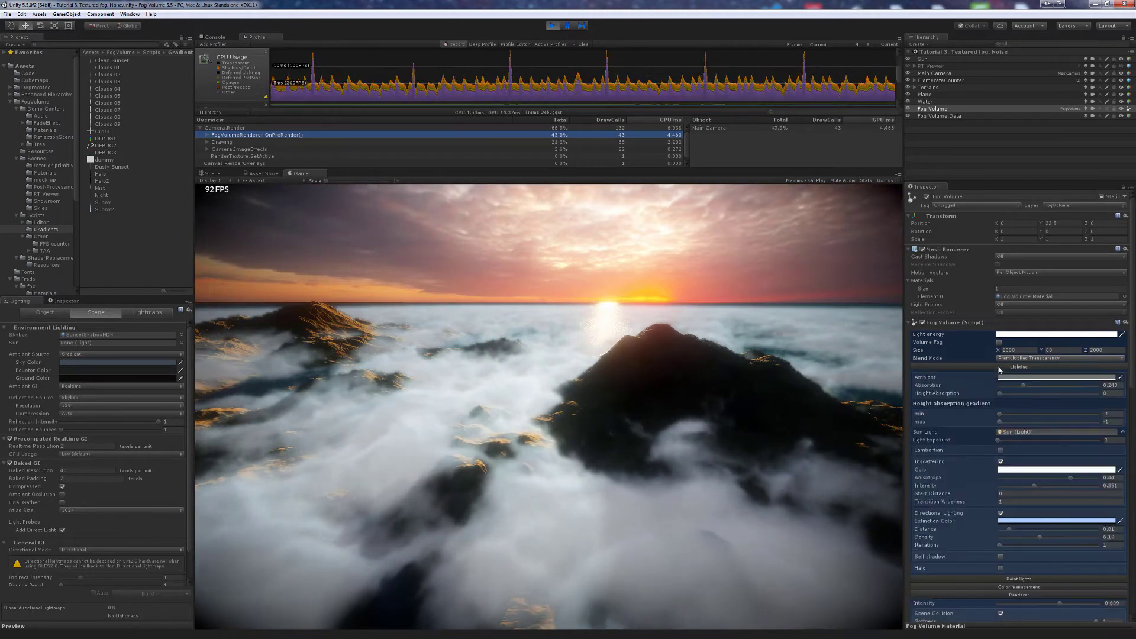
click(1008, 378)
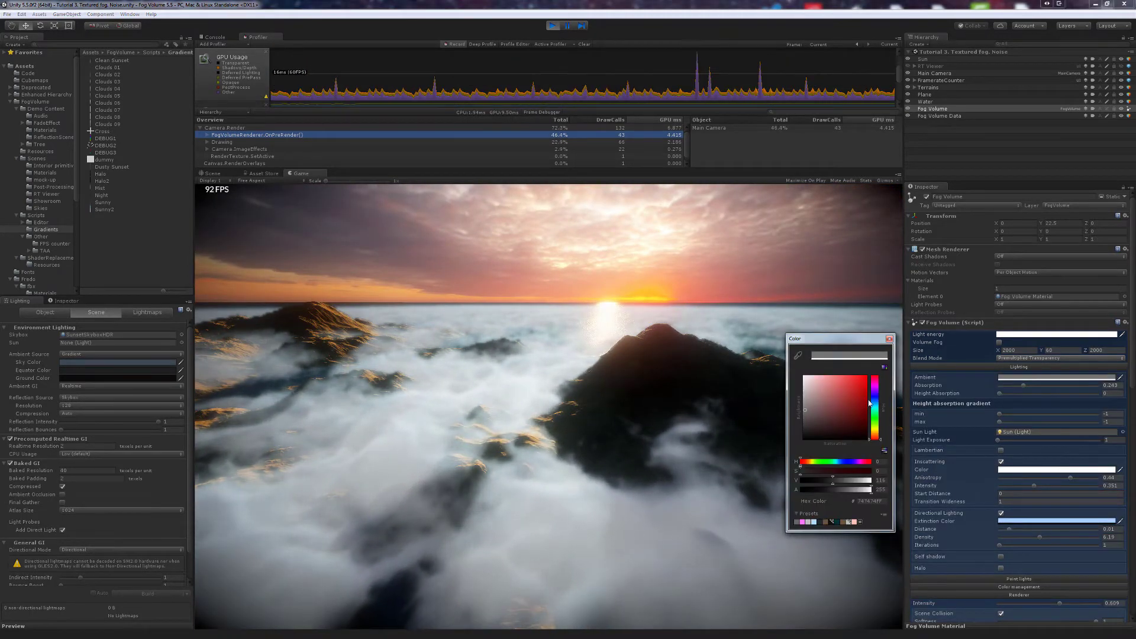
drag(810, 413, 811, 424)
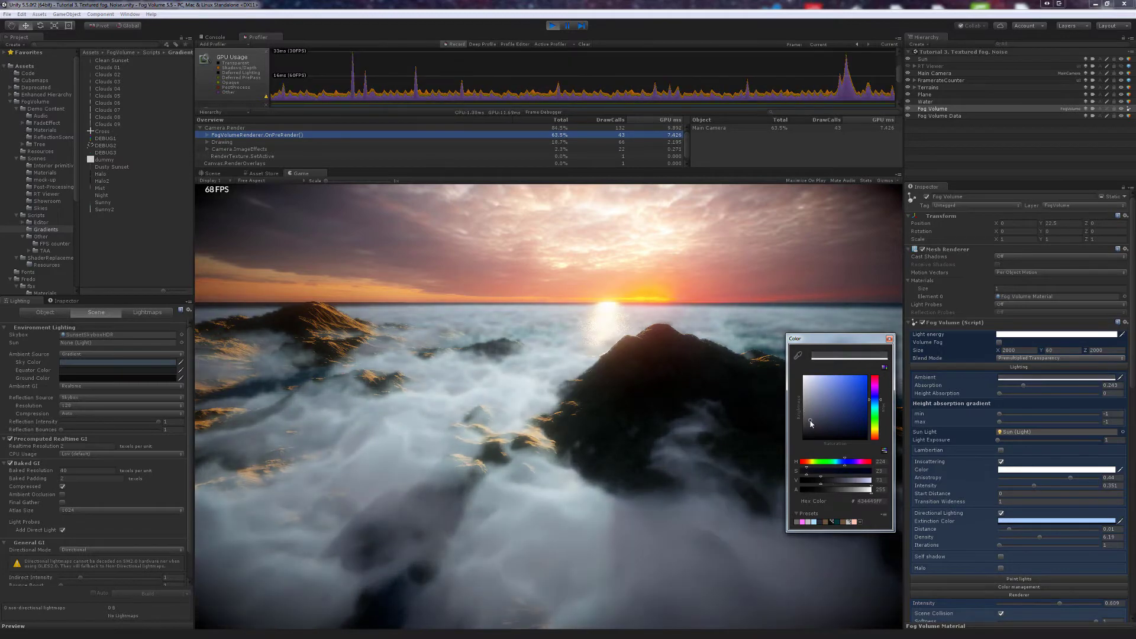
click(723, 446)
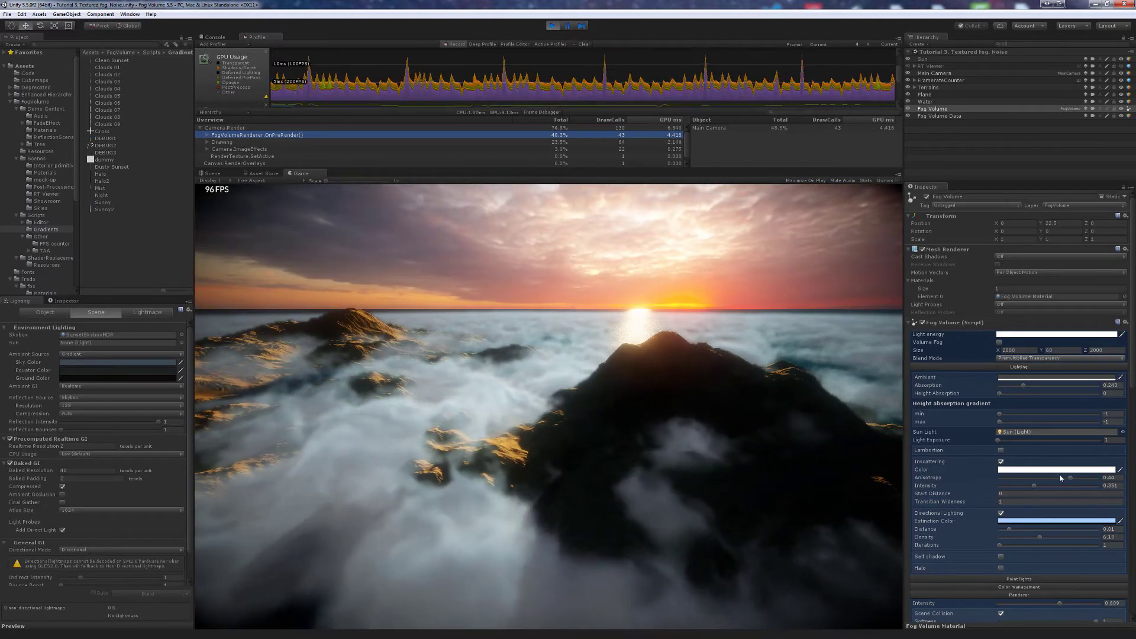
Raise the fog's inscattering Intensity to 0.549 and its Anisotropy to 0.773
mouse_move(1057, 477)
mouse_down()
mouse_move(1078, 477)
mouse_move(1044, 488)
mouse_up()
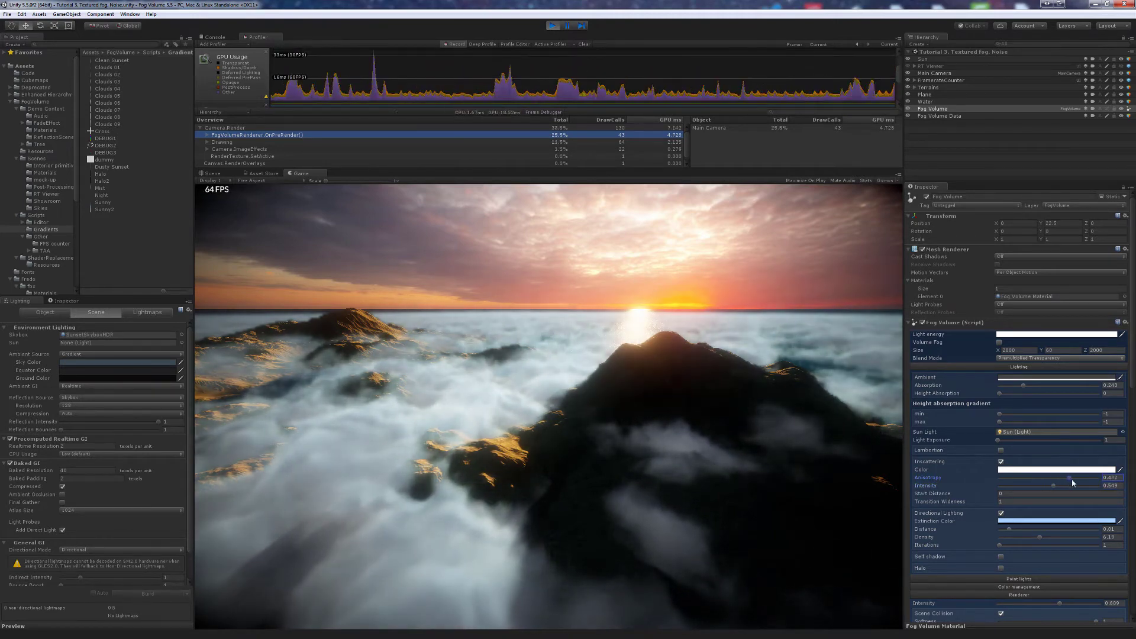
mouse_move(1072, 478)
mouse_down()
mouse_move(1101, 479)
mouse_move(1086, 482)
mouse_up()
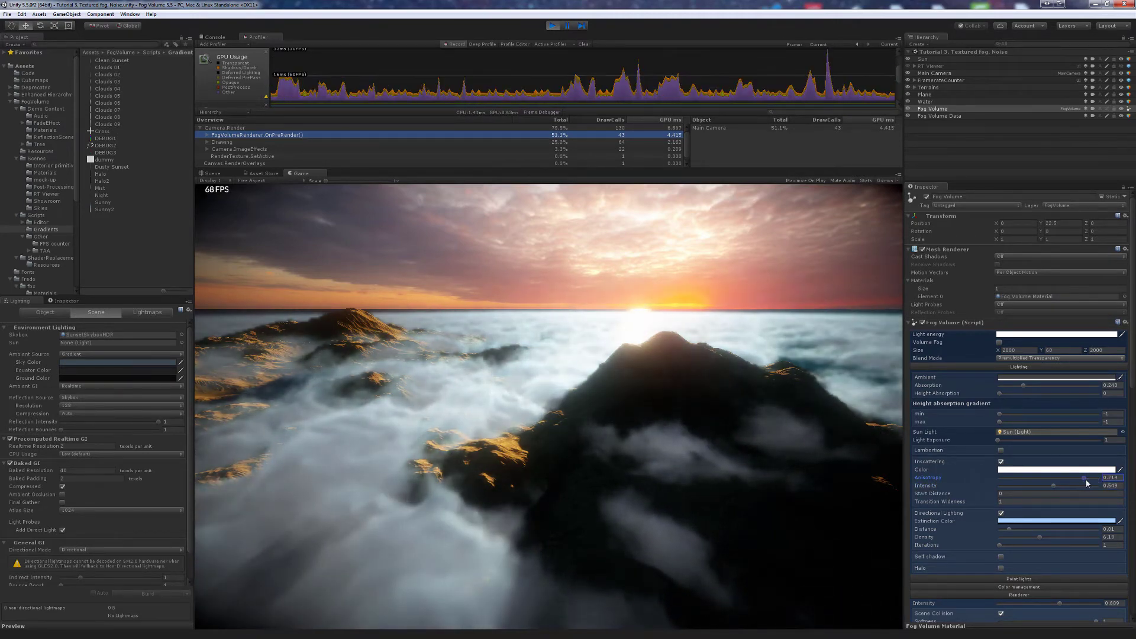
key(d)
mouse_move(735, 467)
right_down()
mouse_move(716, 464)
mouse_move(727, 472)
right_up()
key(a)
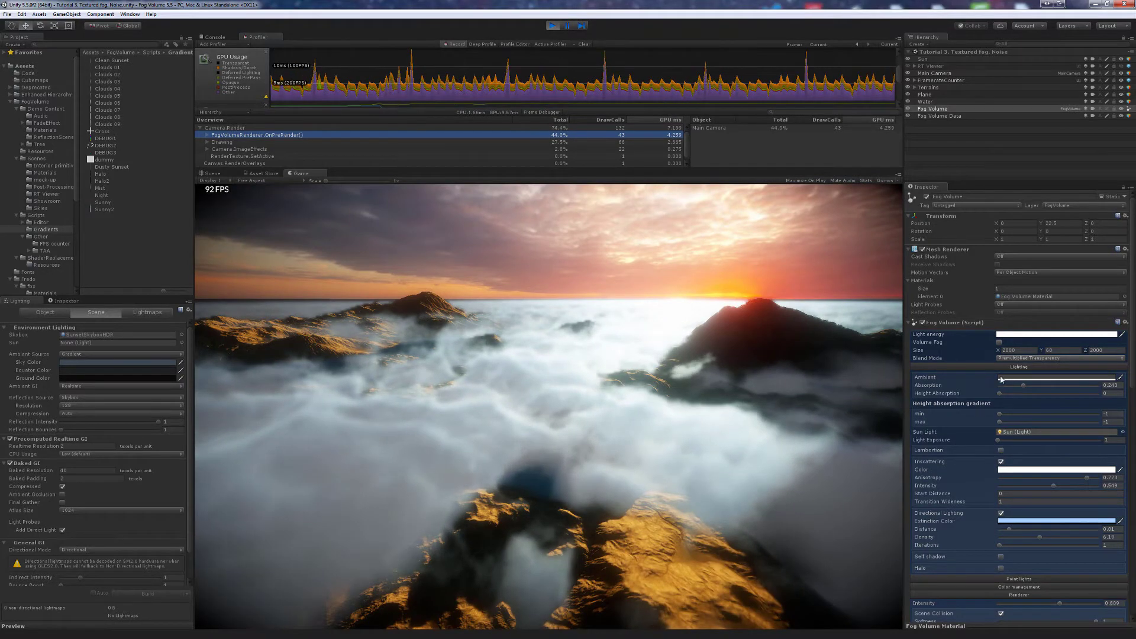
Enable Volume Fog on the component and assign a pale blue-to-white sky texture as its gradient
click(999, 344)
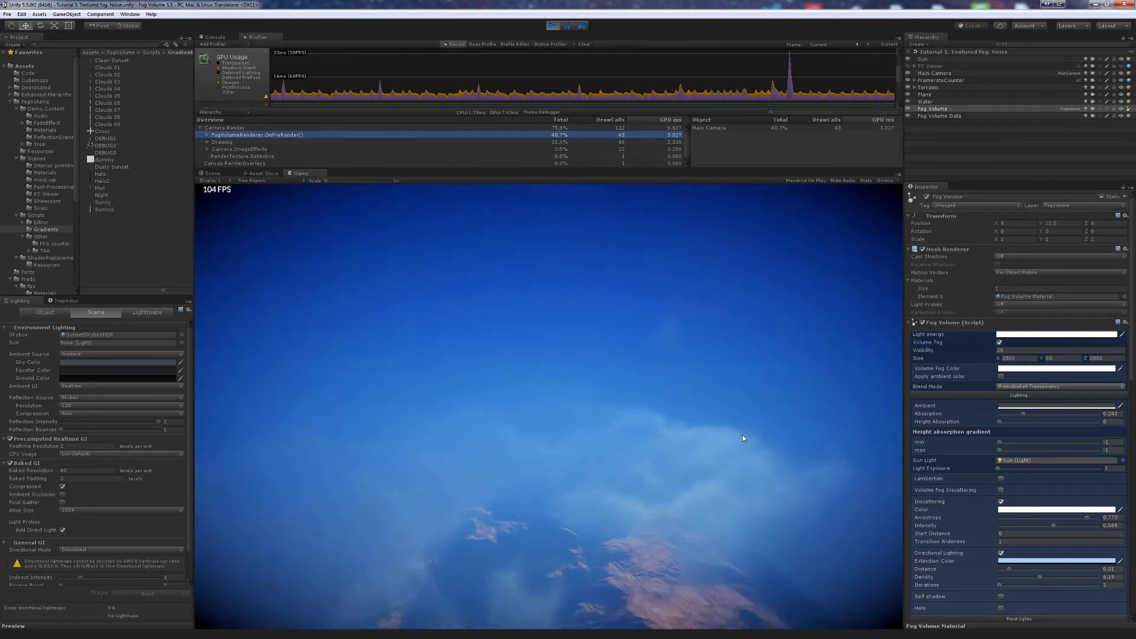
scroll(952, 434, down, 15)
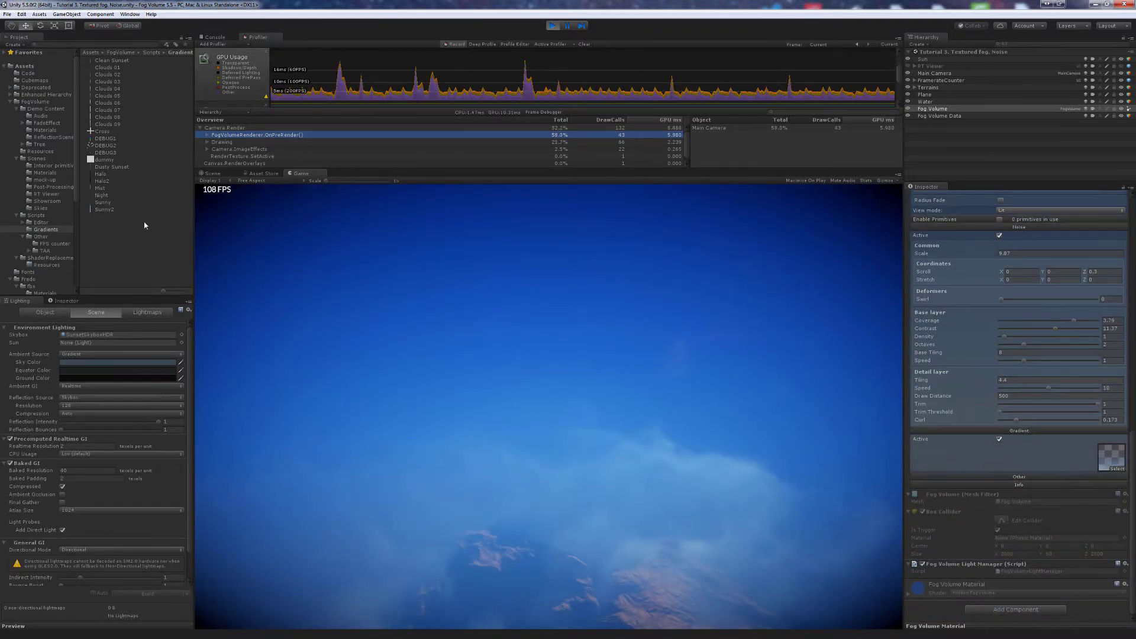
drag(134, 229, 1107, 459)
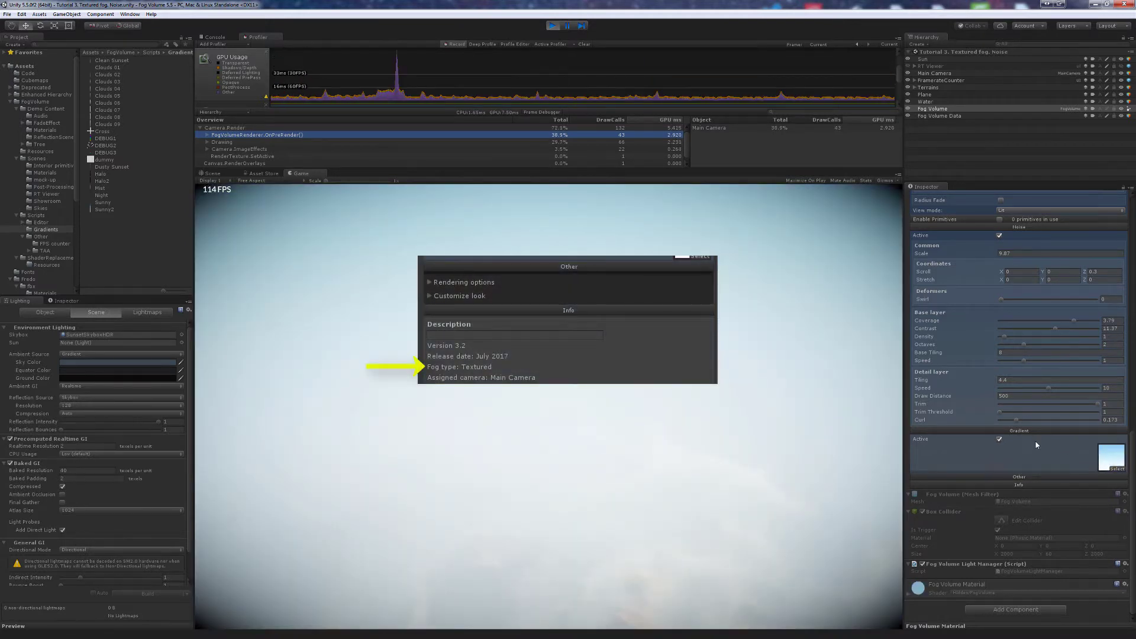
Raise the volume fog's Visibility to 882.1
scroll(1003, 410, up, 10)
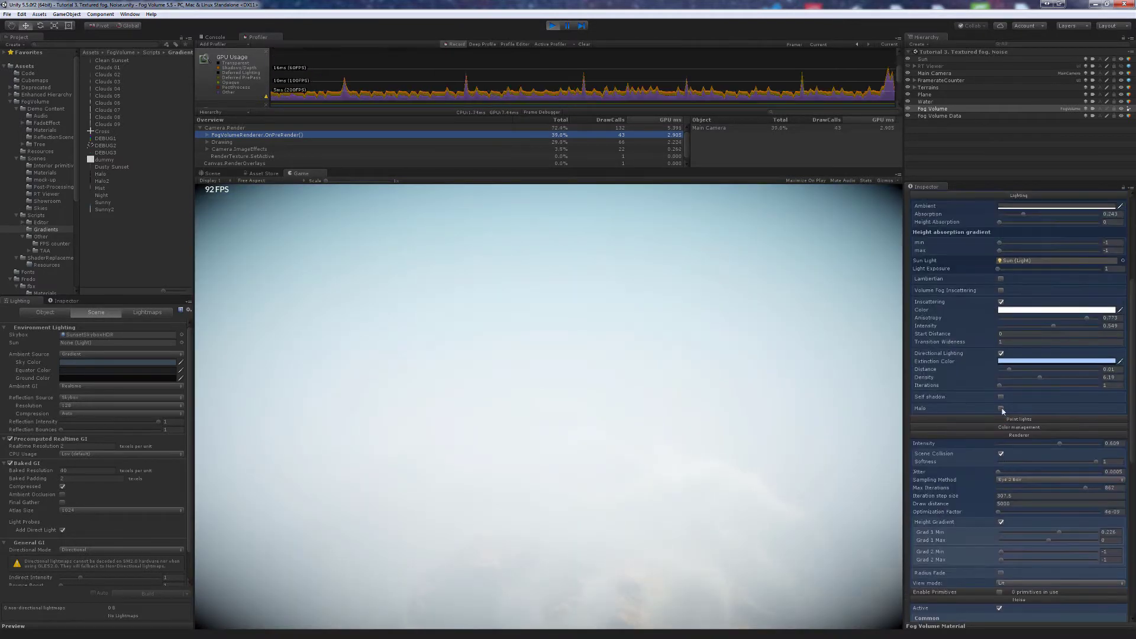
scroll(991, 411, up, 5)
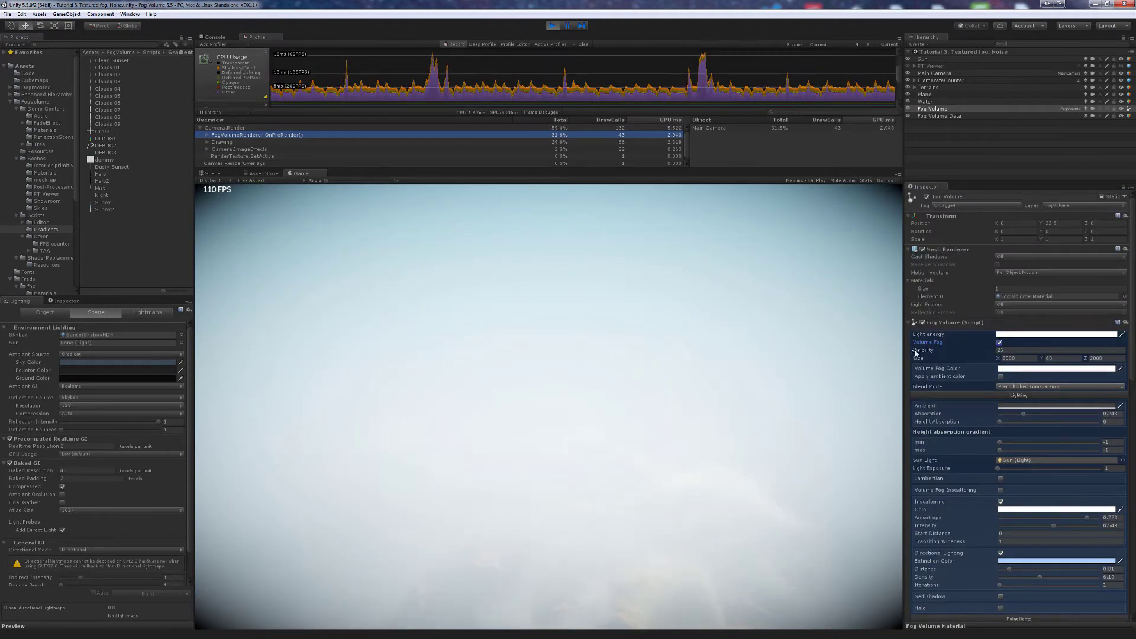
drag(915, 352, 1014, 341)
drag(880, 351, 945, 350)
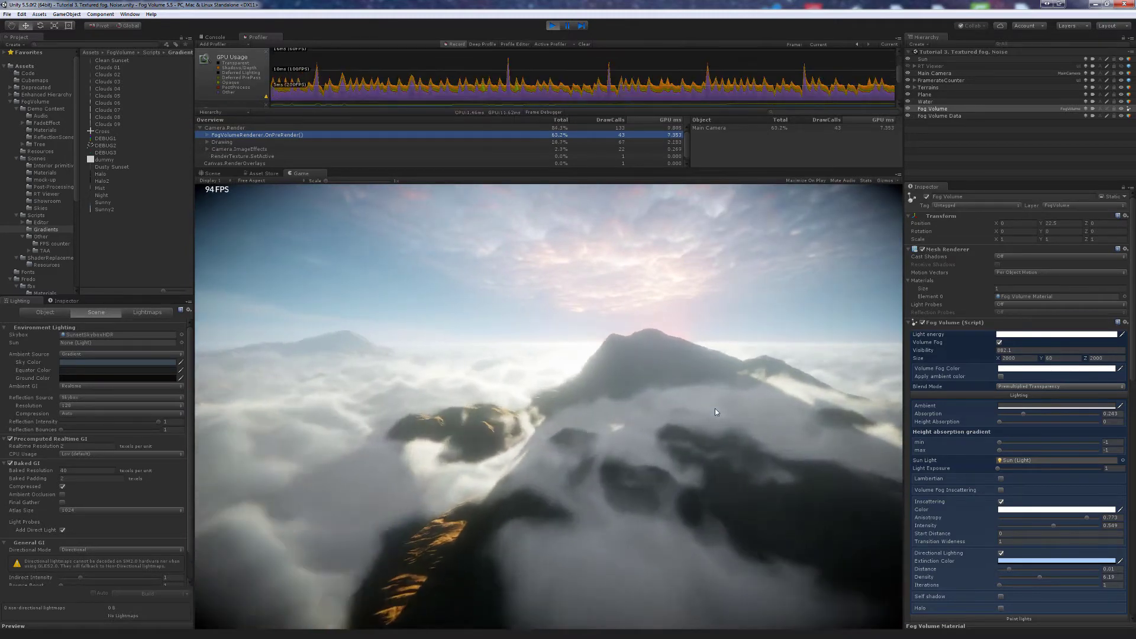
Enable Volume Fog Inscattering, toggling it off and on to compare its effect
click(1000, 490)
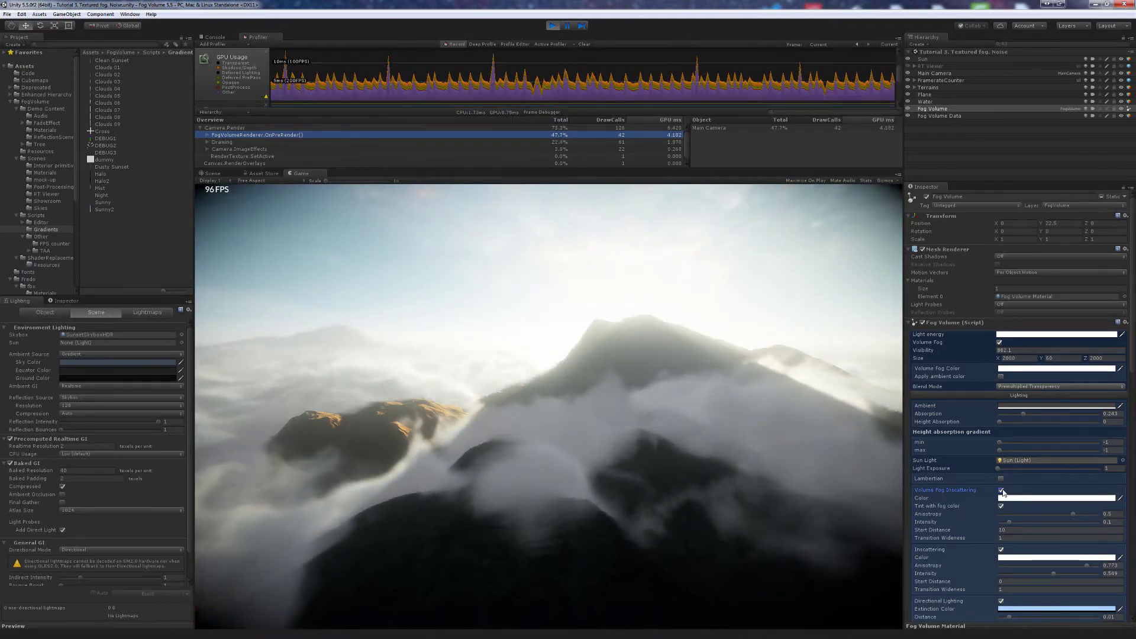
click(1000, 490)
click(1000, 490)
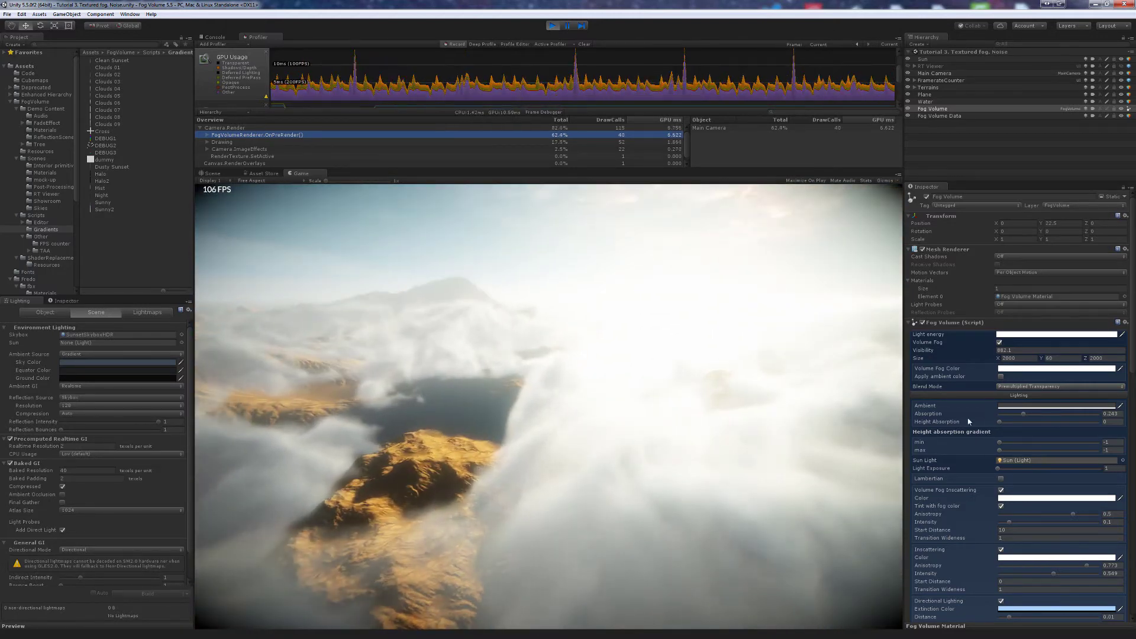
Set the height gradient's Grad 1 Max to 0.075 and the noise base layer's Coverage to 2.17
scroll(976, 414, down, 6)
scroll(1002, 399, down, 4)
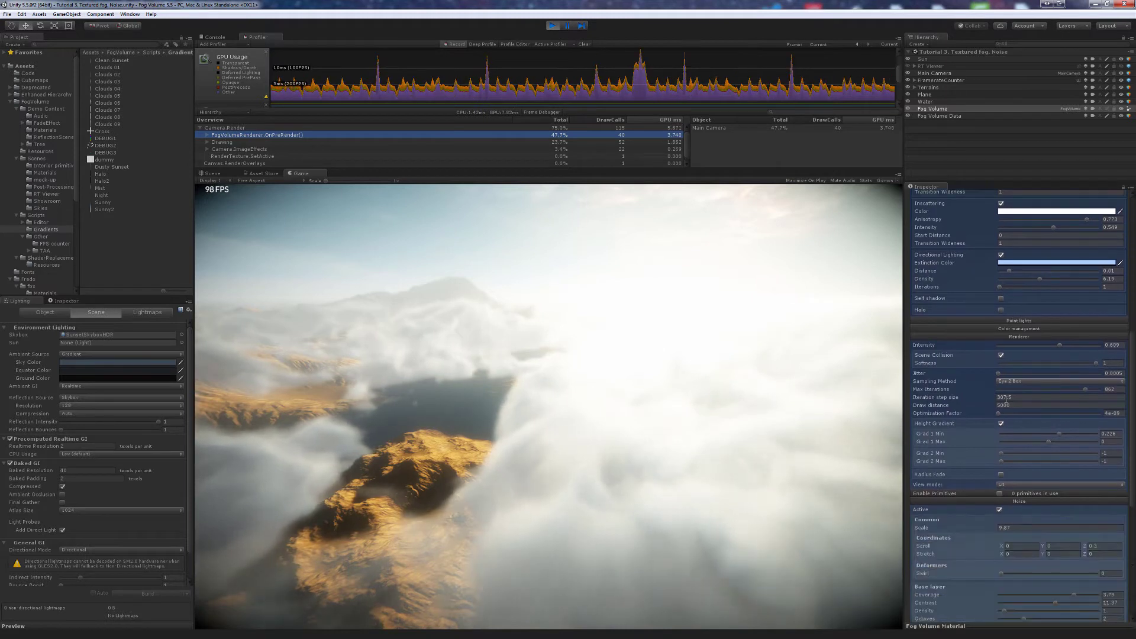
drag(1049, 442, 1052, 444)
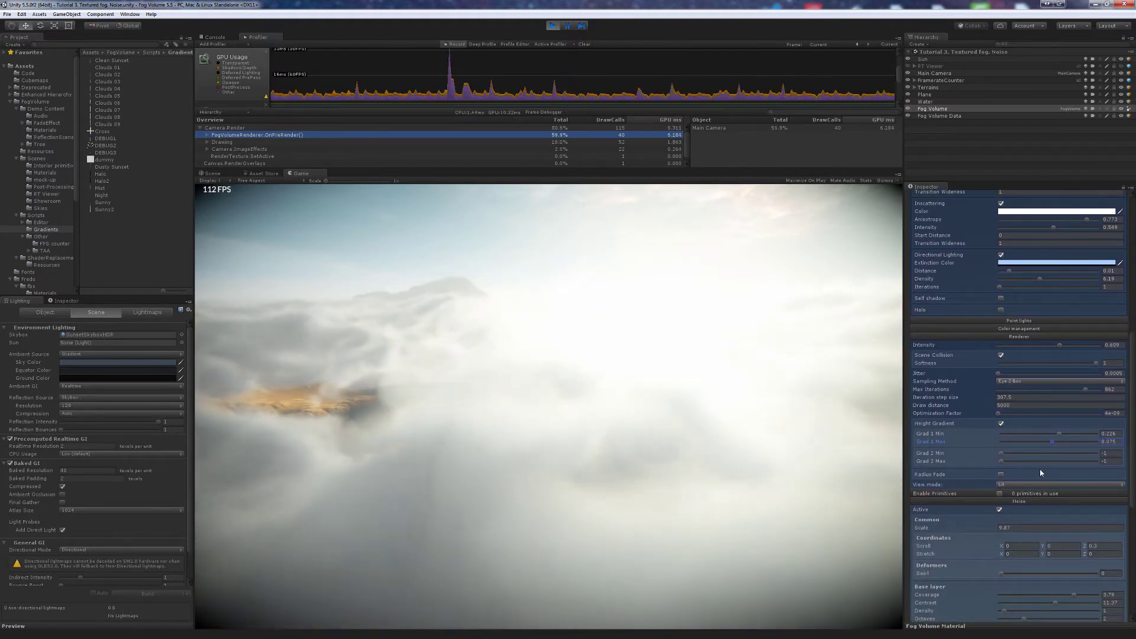
scroll(1038, 459, down, 5)
drag(1063, 438, 1043, 439)
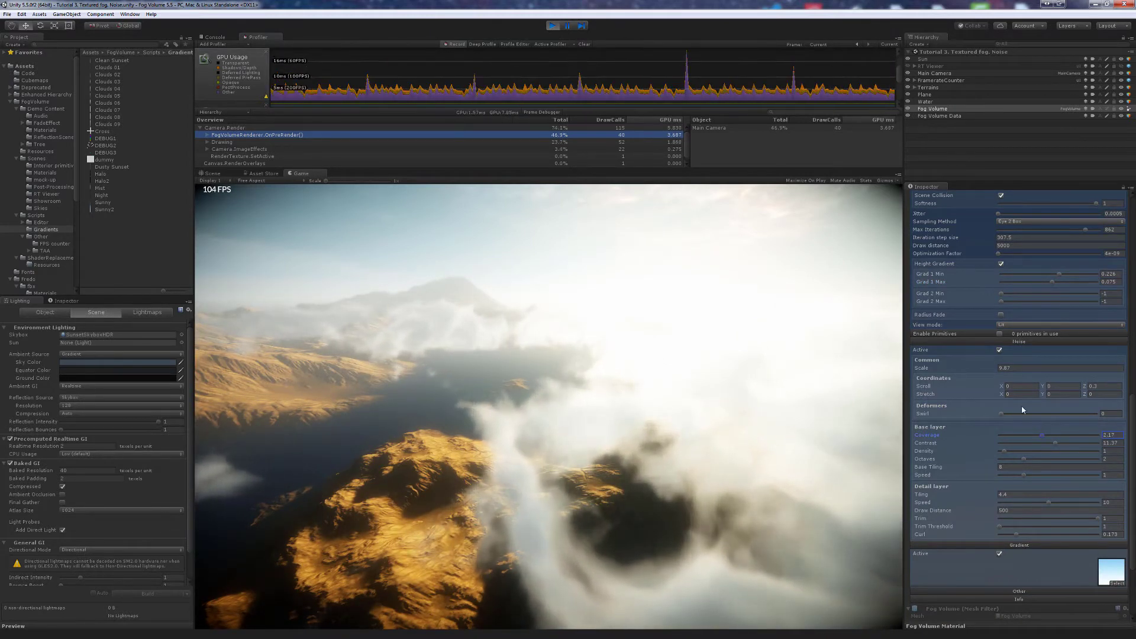
Lower the Volume Fog Inscattering Intensity to 0.05
scroll(1024, 402, up, 10)
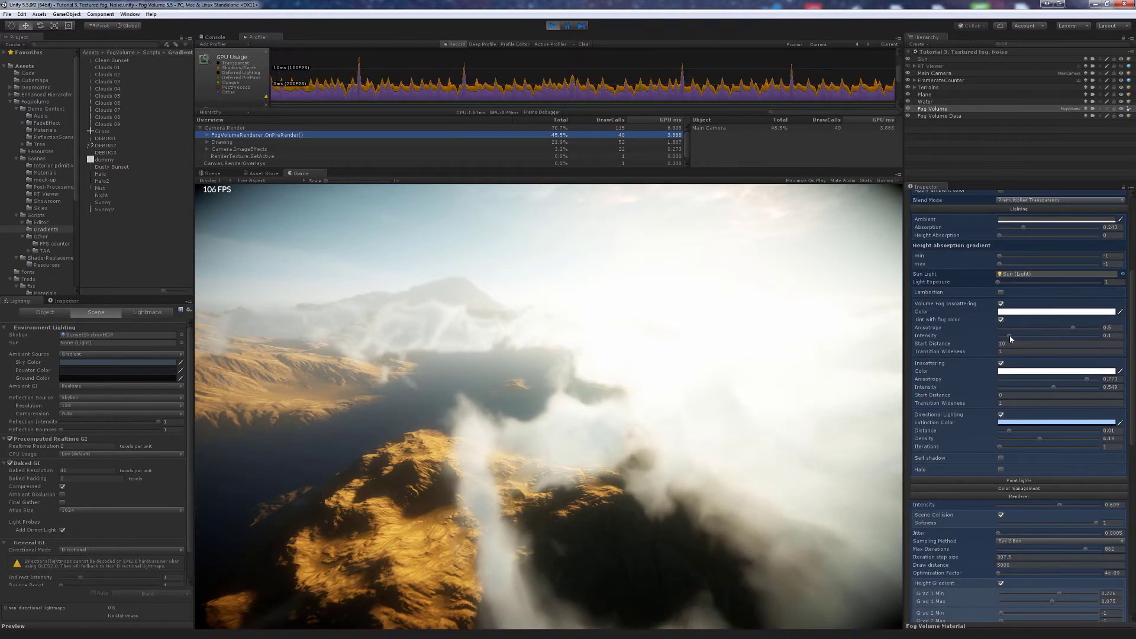
scroll(1017, 346, up, 3)
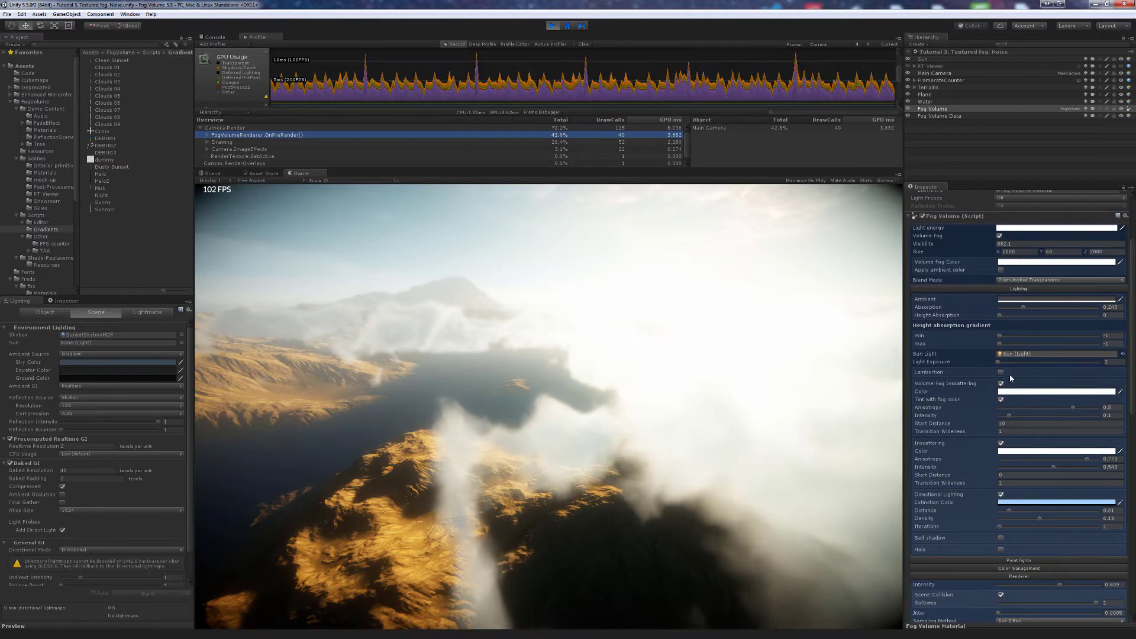
drag(1011, 417, 1004, 418)
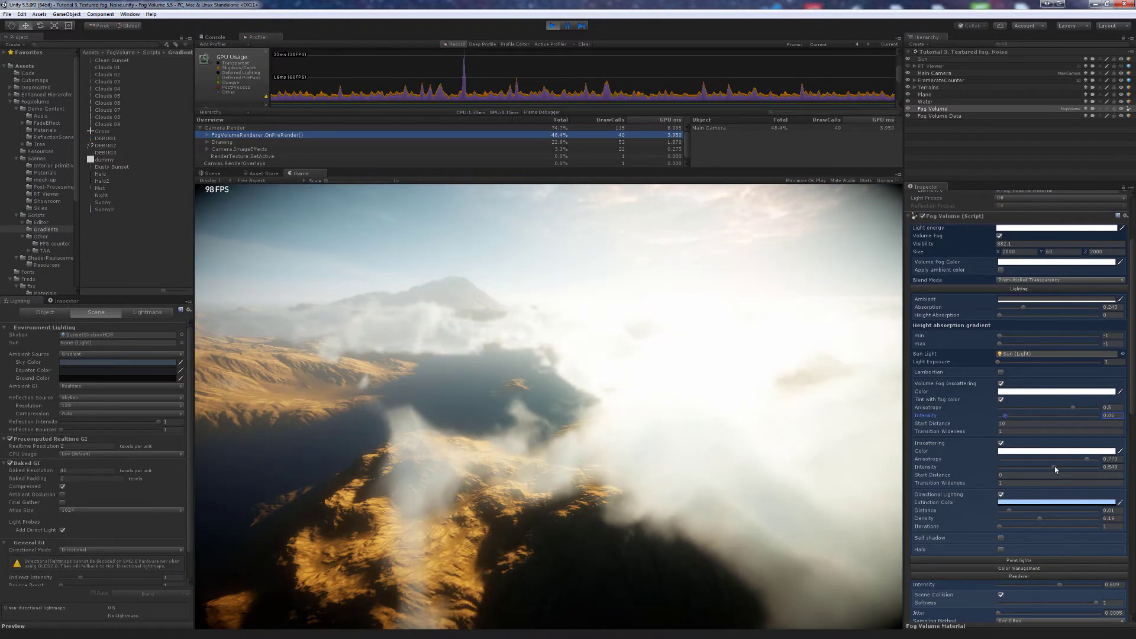
Lower the fog's Inscattering Intensity to 0.176 and its Anisotropy to about 0.4
drag(1055, 468, 1018, 467)
drag(1087, 459, 1069, 463)
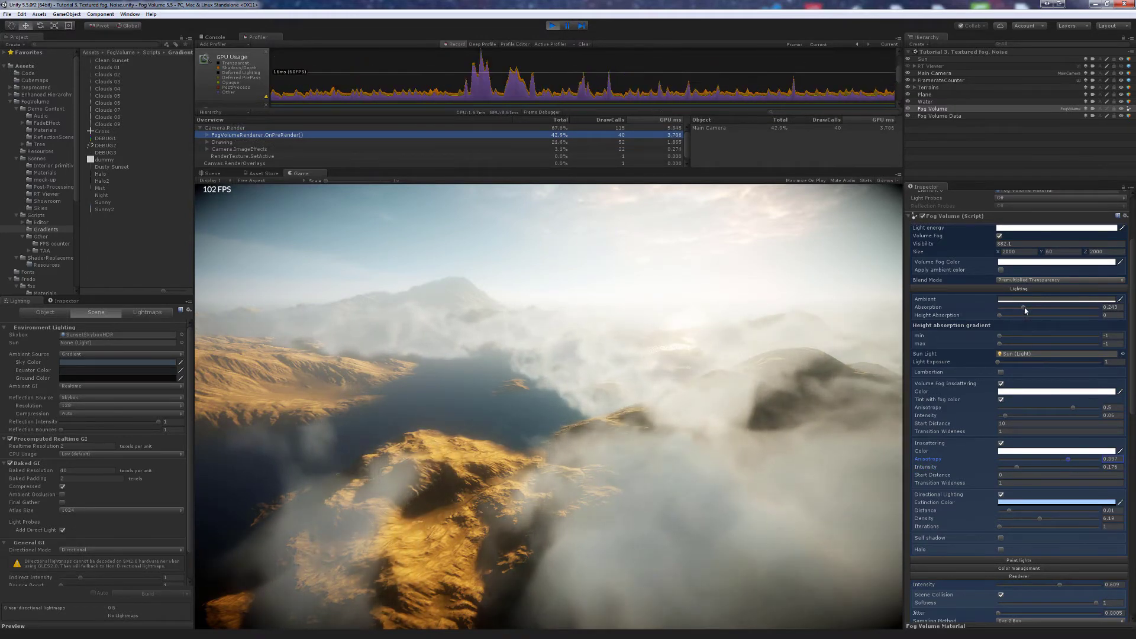
Lower the fog's Absorption to 0.099 and the Directional Lighting Density to 2.39
drag(1023, 307, 1010, 314)
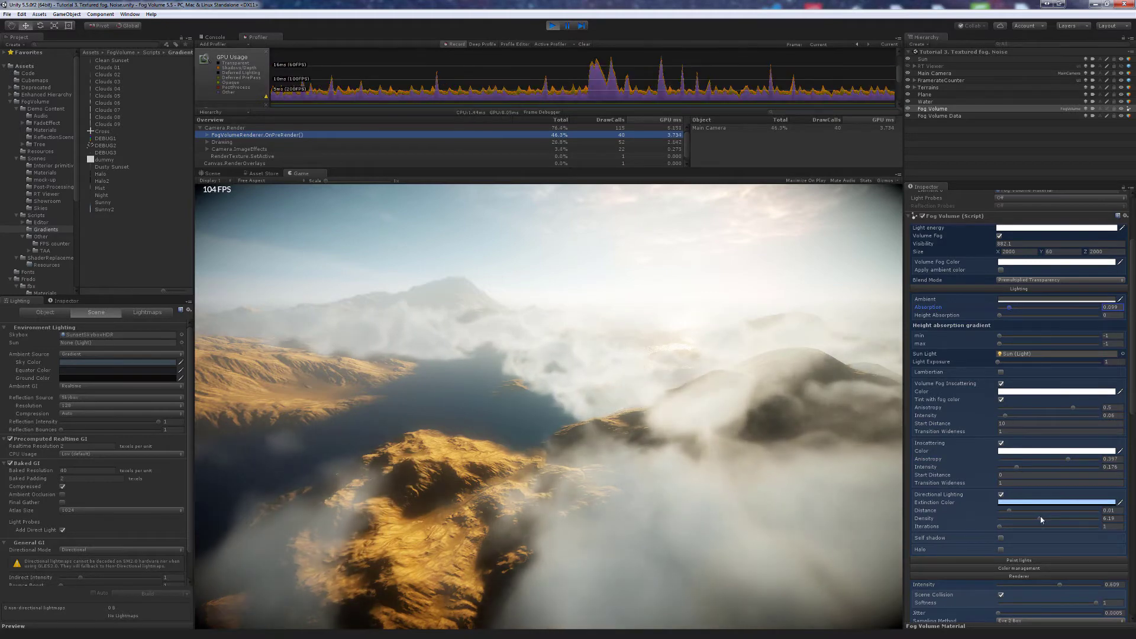
drag(1040, 519, 1016, 521)
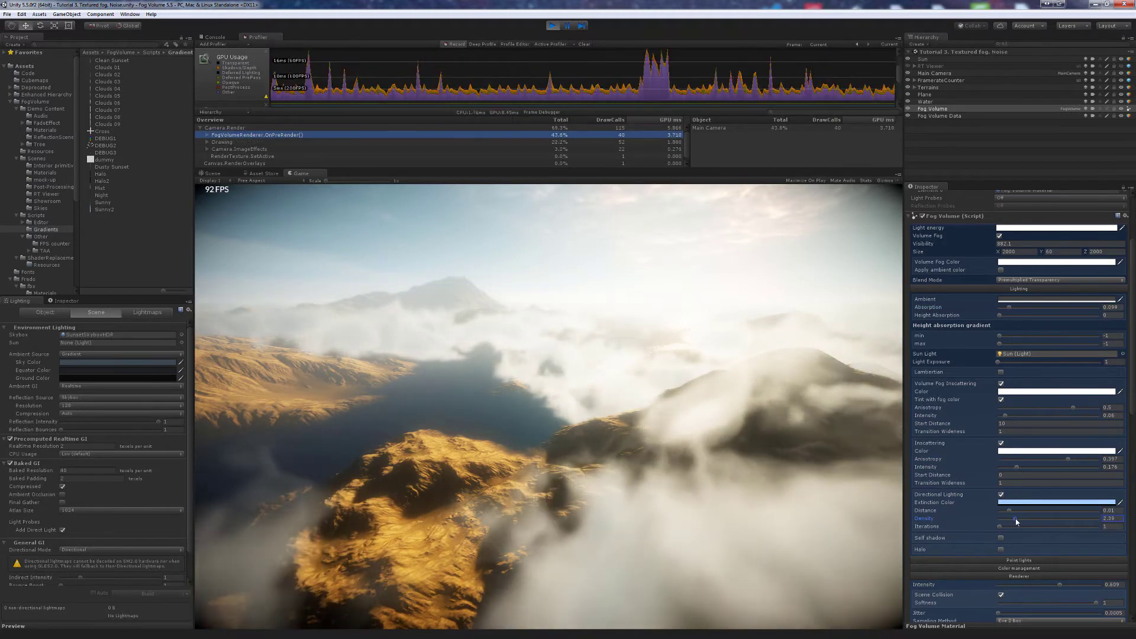
click(709, 418)
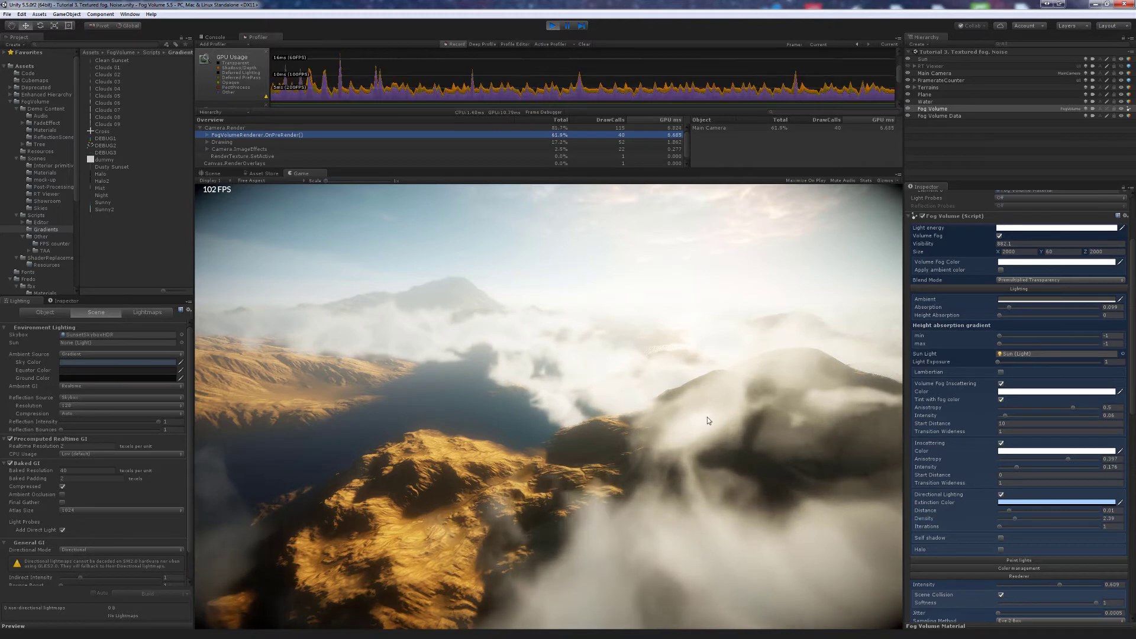
key(e)
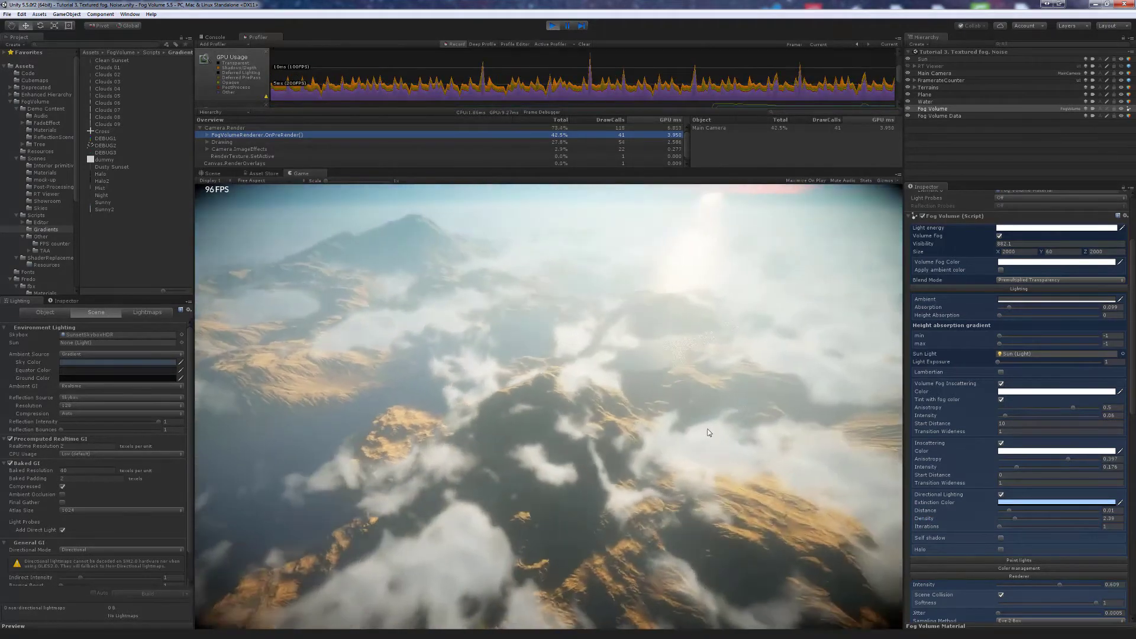
Set the noise base layer's Contrast to 10.56 and Coverage to 3.29, checking the denser fog around the mountains
scroll(1002, 432, down, 6)
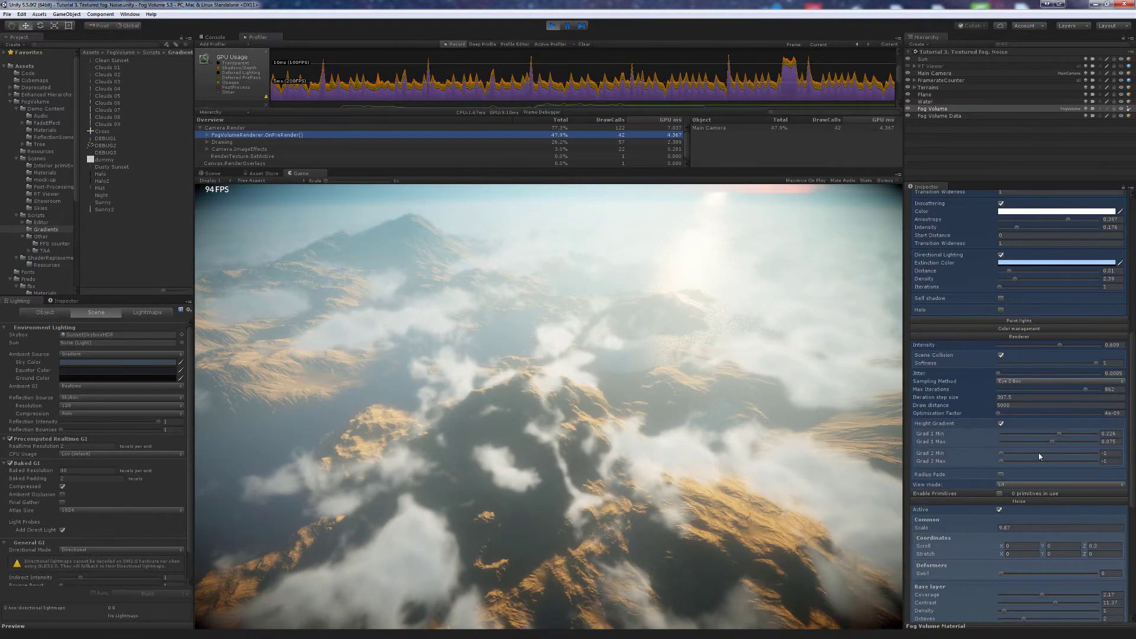
scroll(1022, 442, down, 6)
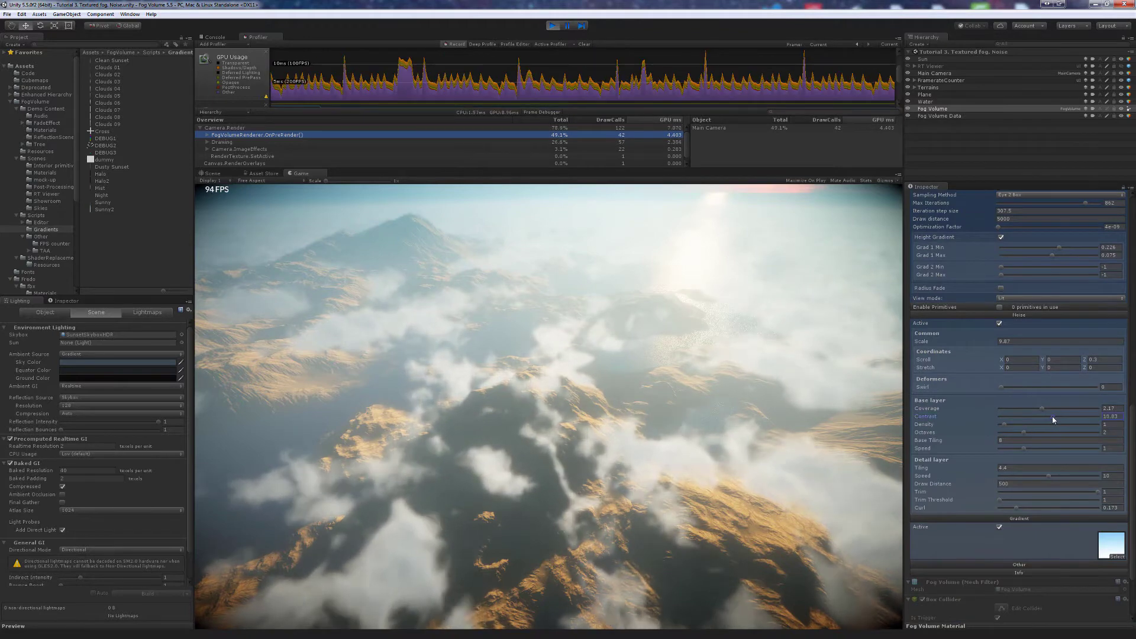
mouse_move(1052, 417)
mouse_down()
mouse_move(1040, 420)
mouse_move(1043, 408)
mouse_move(1072, 411)
mouse_up()
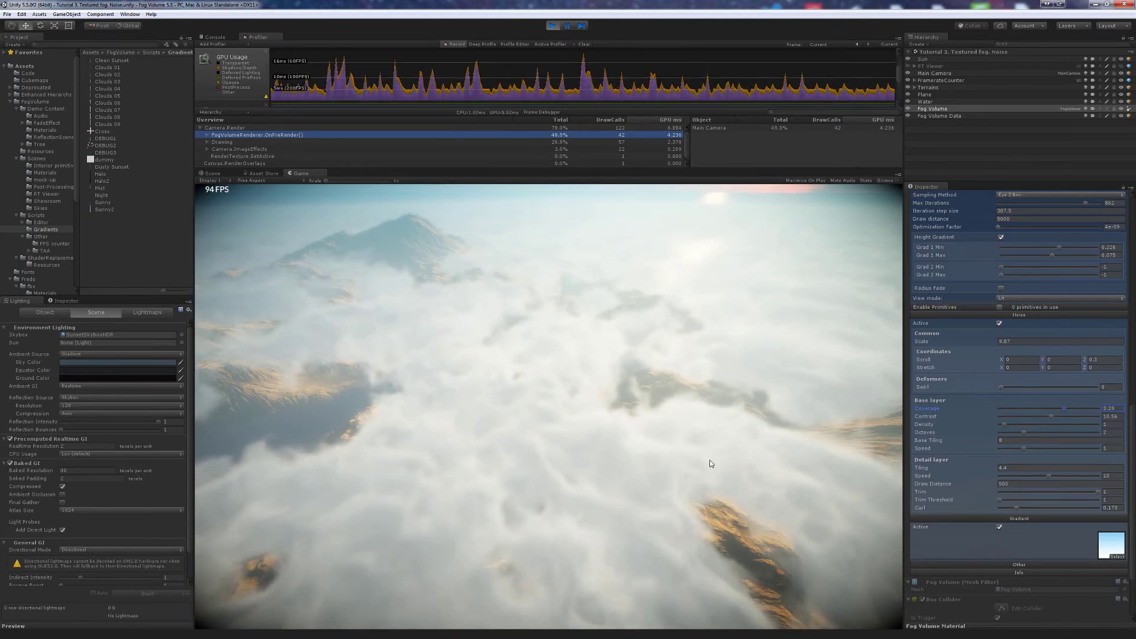
mouse_move(710, 460)
right_down()
mouse_move(780, 455)
mouse_move(728, 458)
mouse_move(723, 442)
mouse_move(700, 459)
right_up()
key(w)
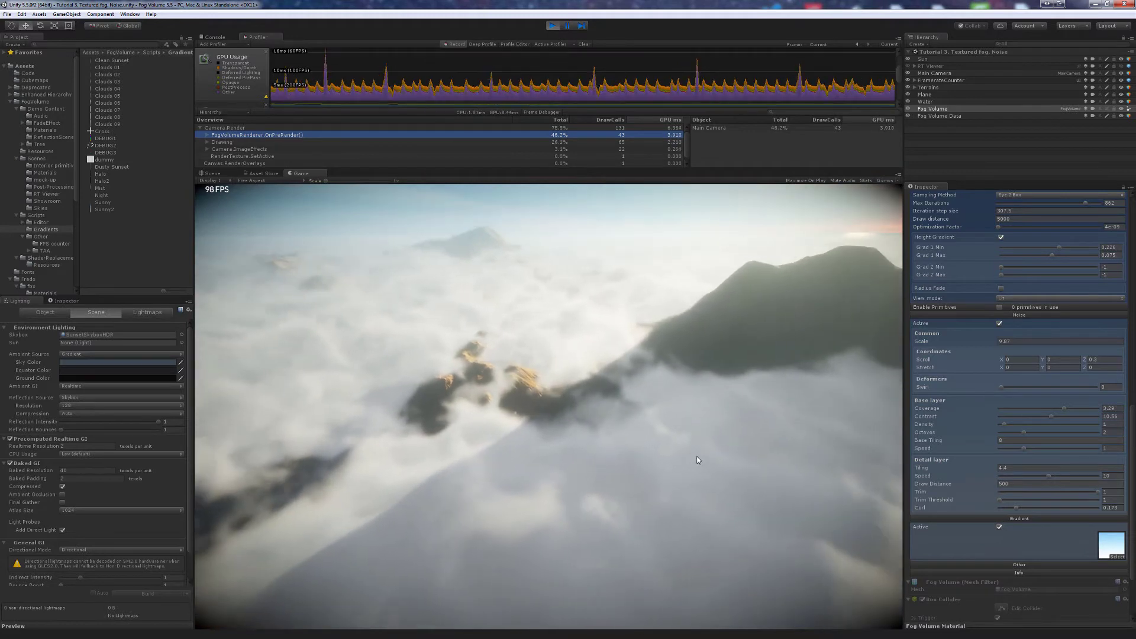
Lower the renderer's Iteration step size to 178.2 and slightly adjust the Optimization Factor
scroll(965, 407, up, 5)
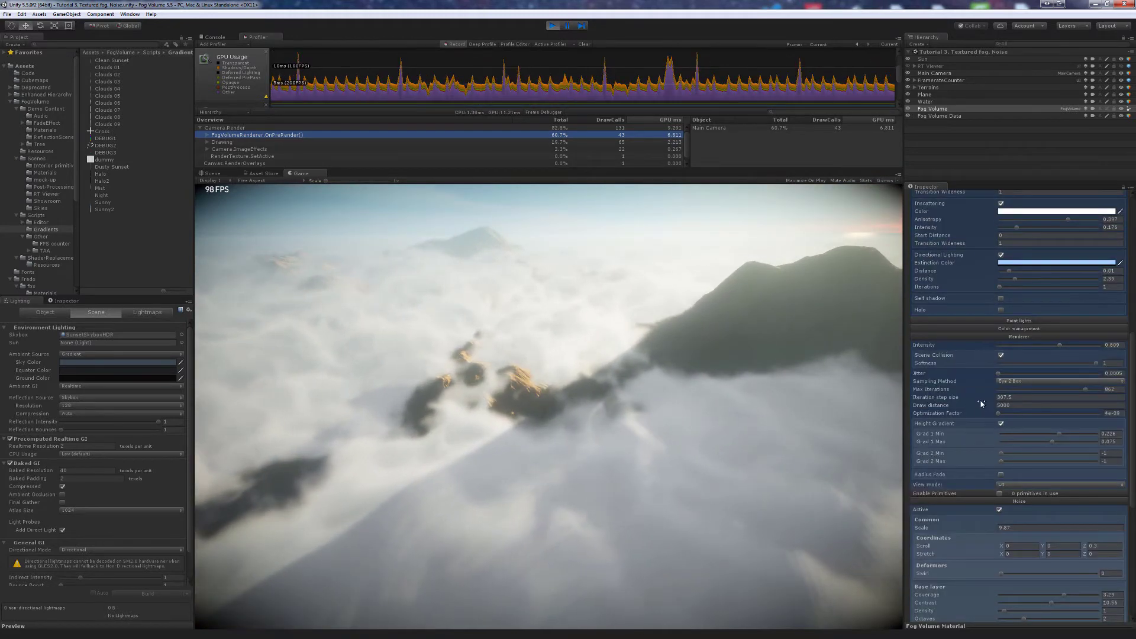
drag(982, 400, 892, 407)
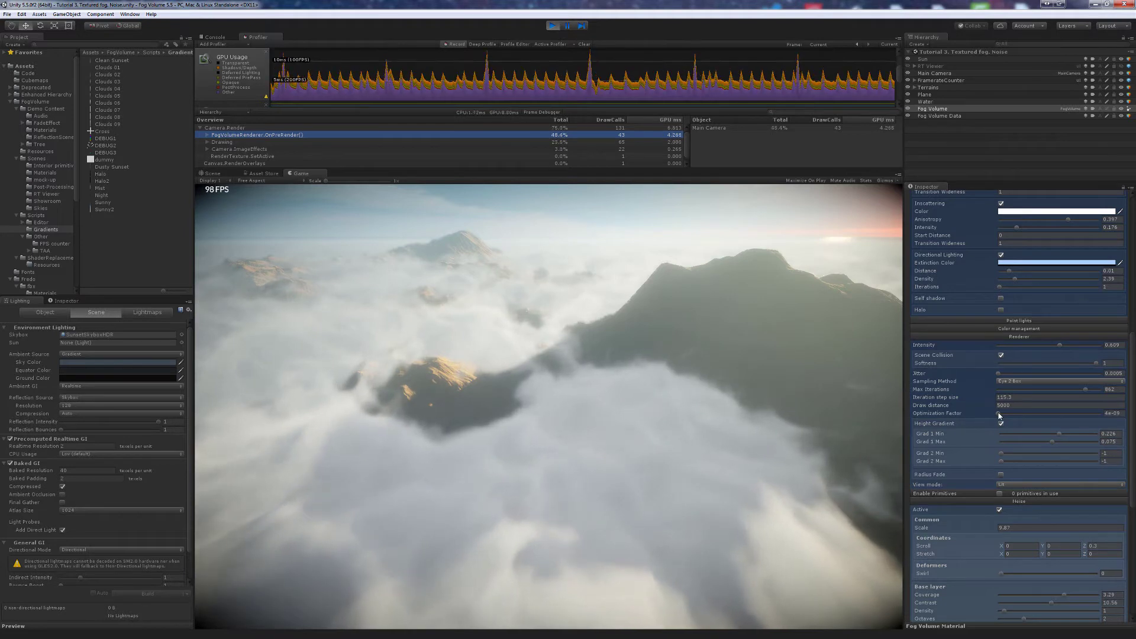
drag(999, 416, 1000, 416)
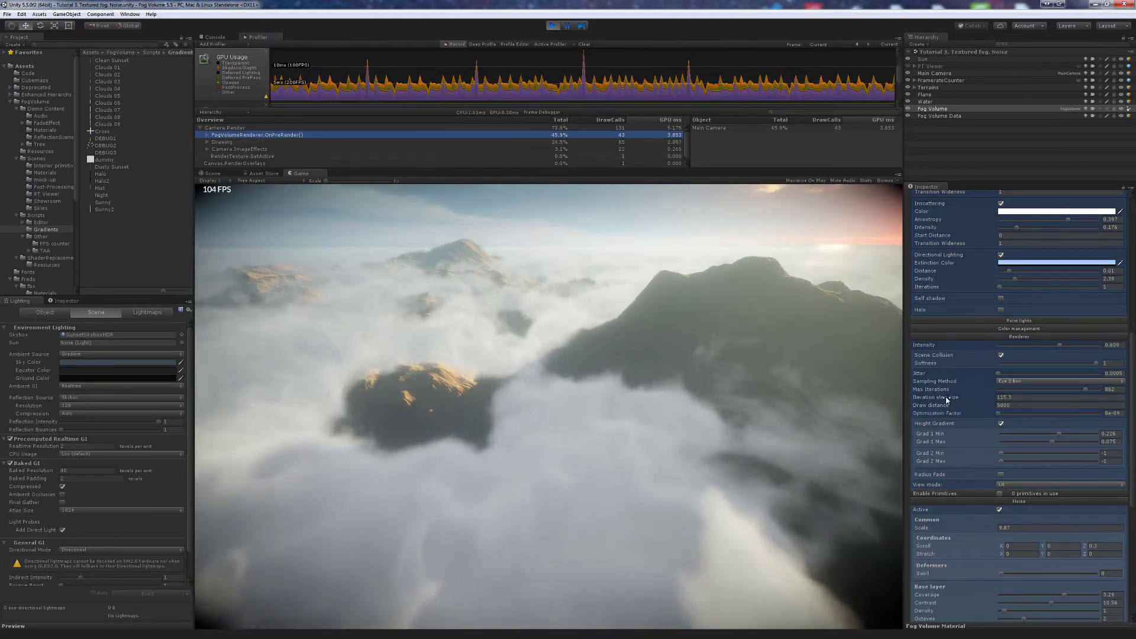
drag(947, 400, 986, 407)
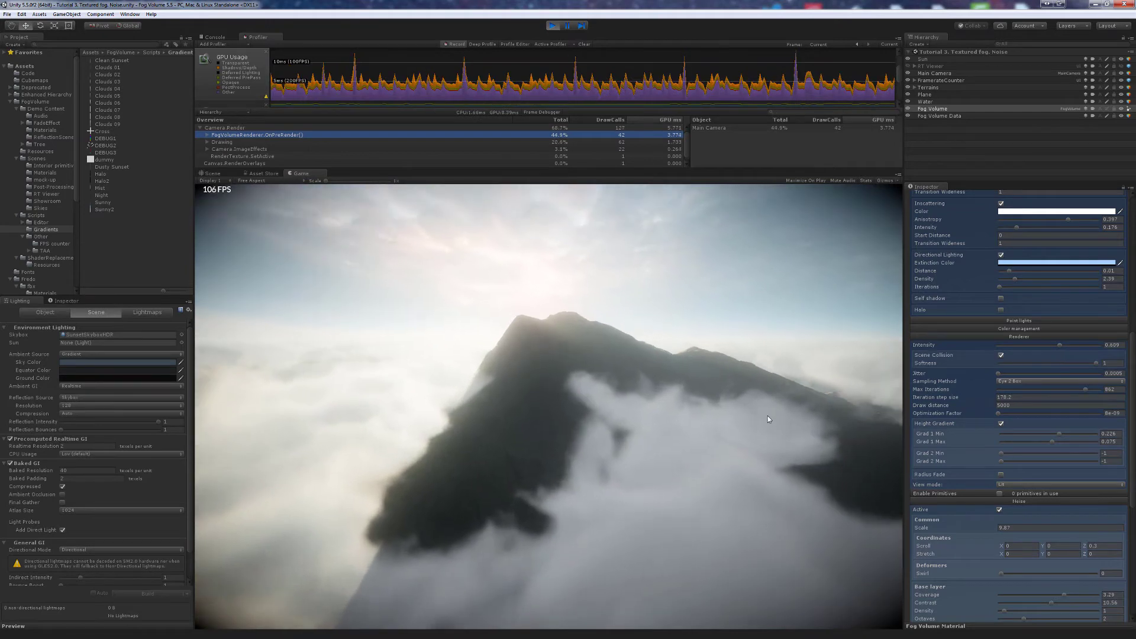
Darken the fog's Ambient color to near black and lower the Absorption to 0.059
scroll(1015, 406, up, 10)
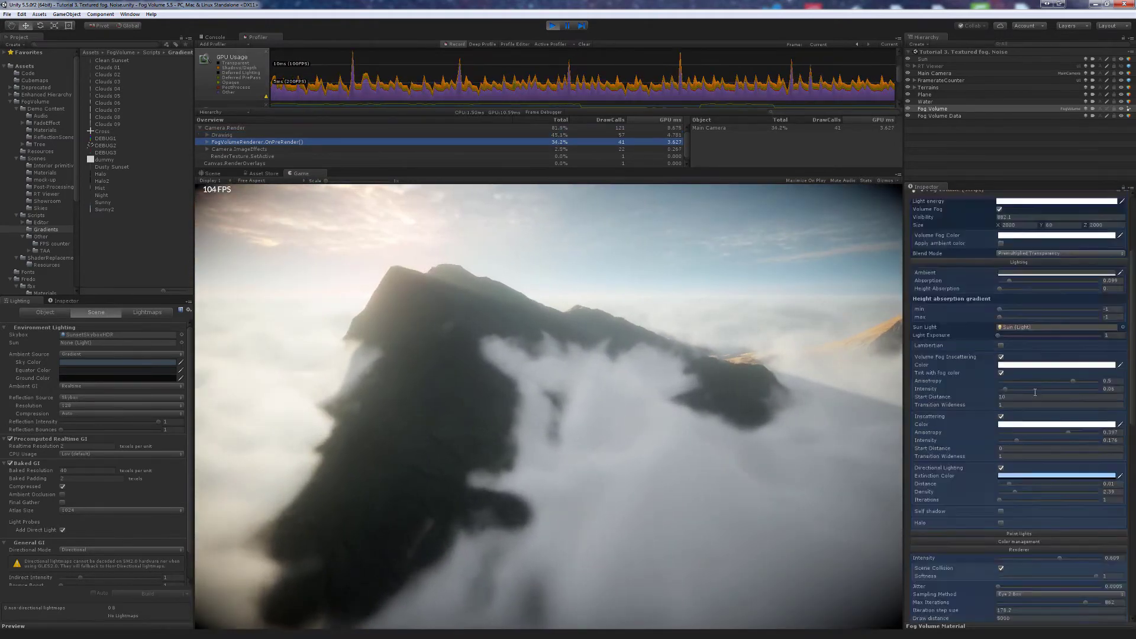
click(1015, 406)
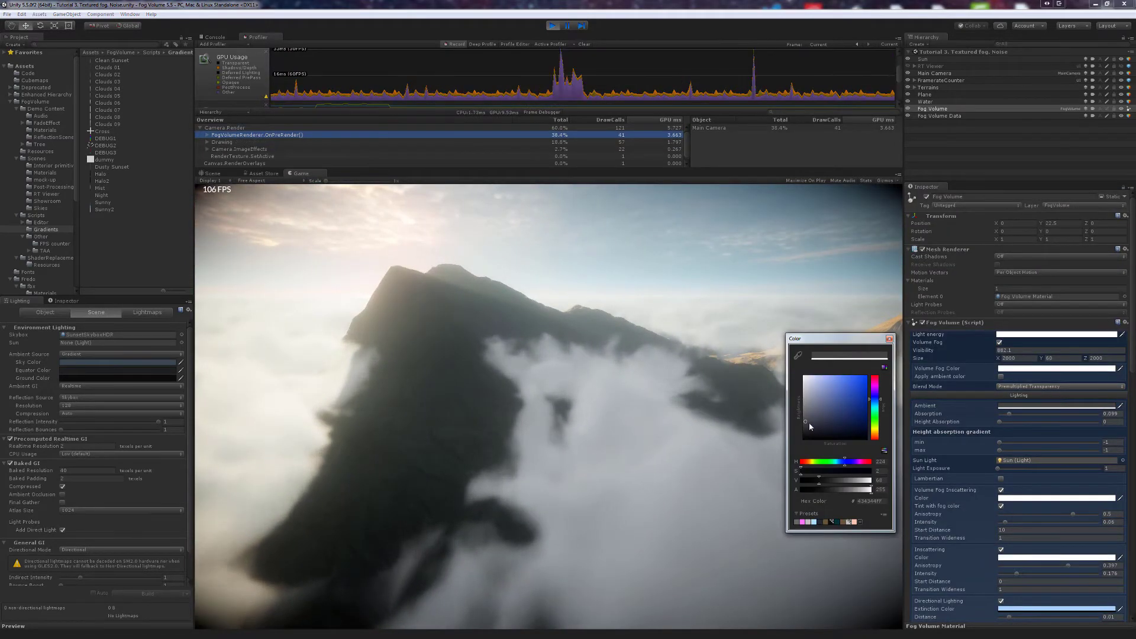
drag(808, 423, 807, 432)
click(700, 444)
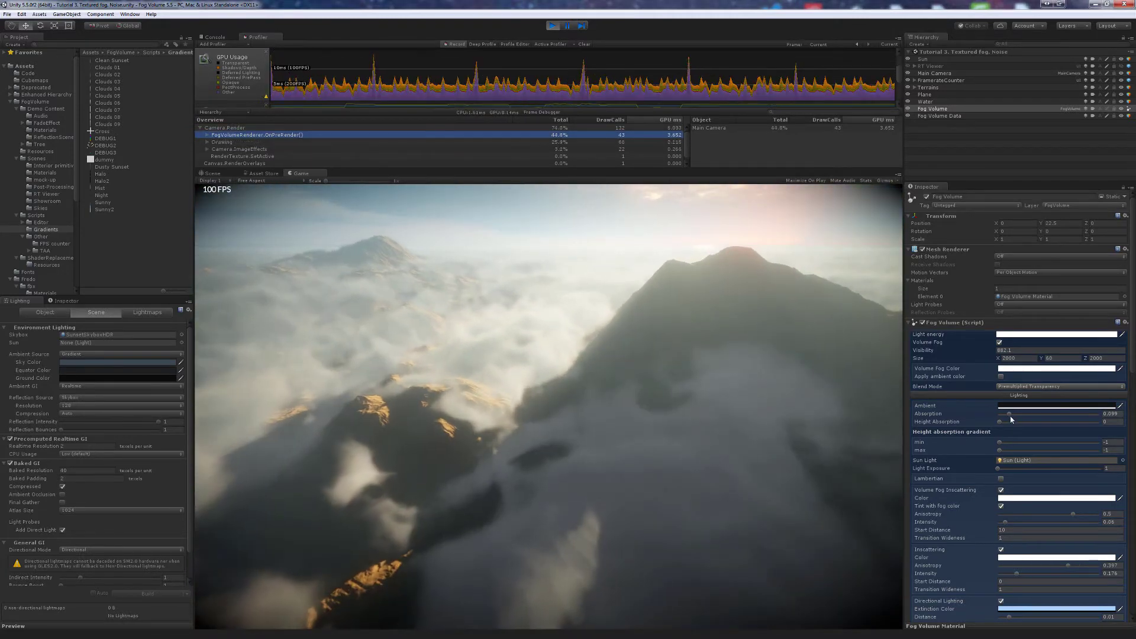
drag(1009, 413, 1005, 416)
Set the Directional Lighting Density to 1.51 and the Inscattering Anisotropy to 0.514, checking the fog from several directions
scroll(1004, 499, down, 5)
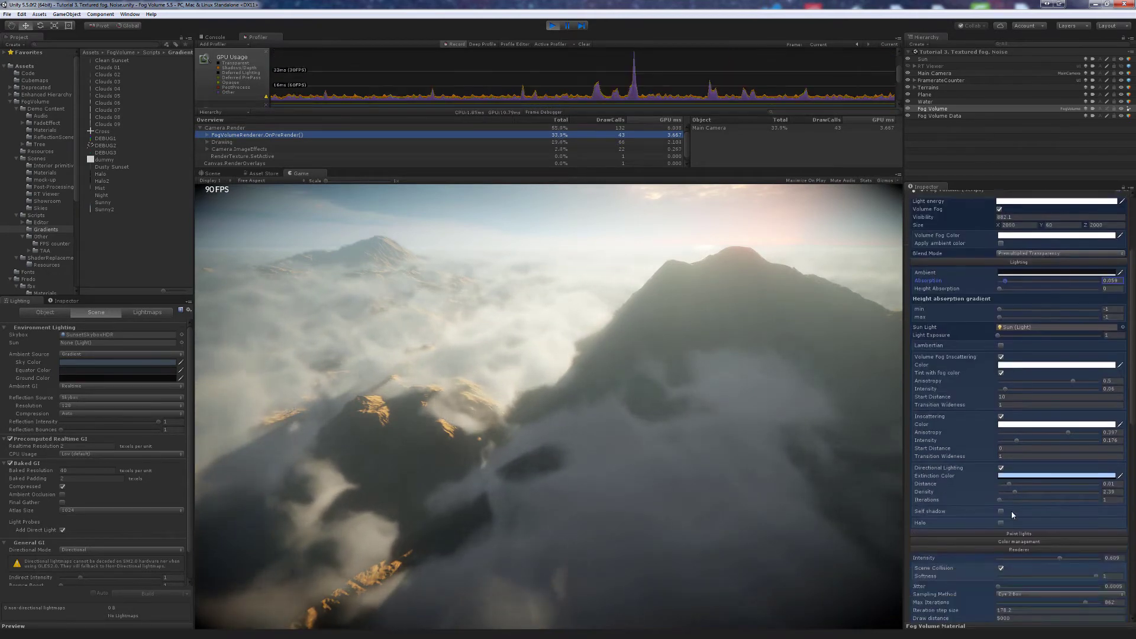
click(1008, 492)
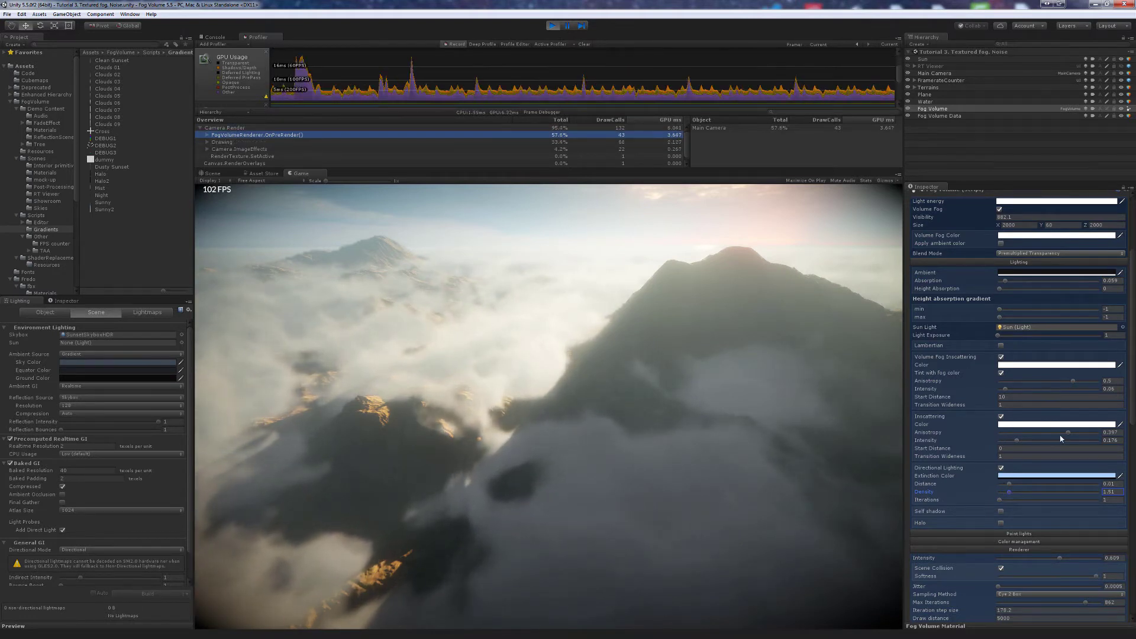
mouse_move(1067, 434)
mouse_down()
mouse_move(1084, 432)
mouse_move(1070, 433)
mouse_up()
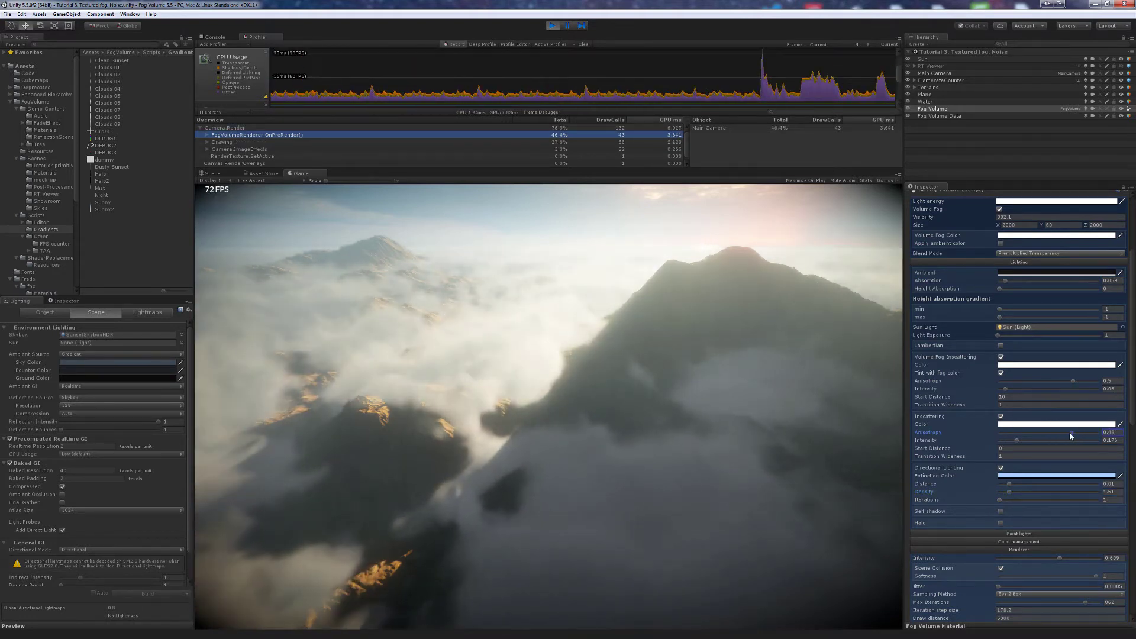
drag(842, 447, 869, 445)
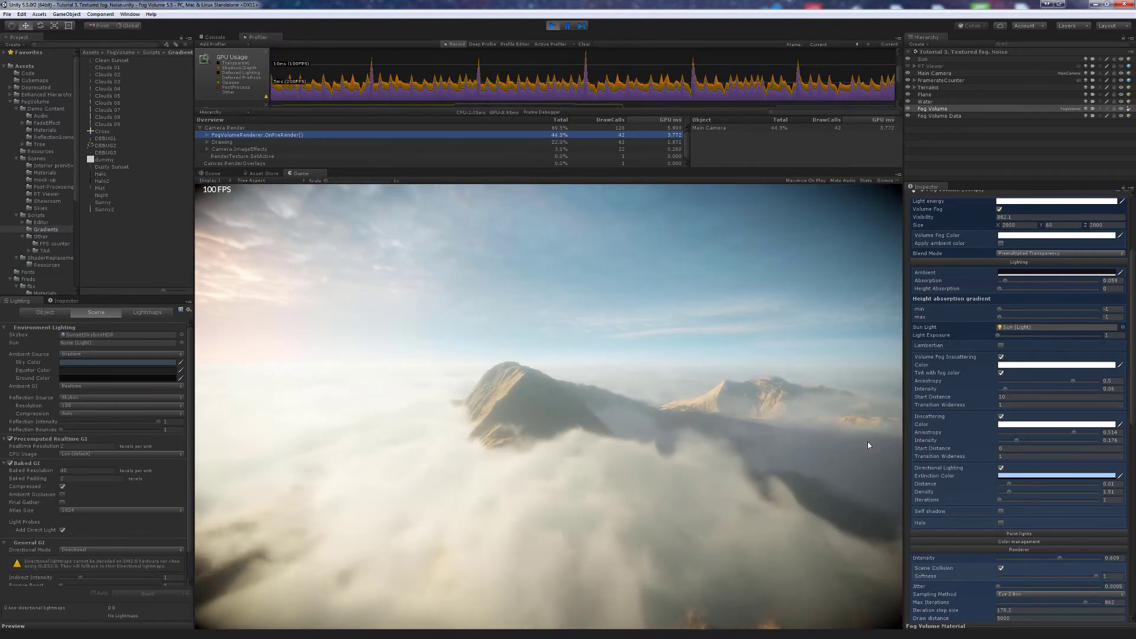
drag(867, 441, 800, 438)
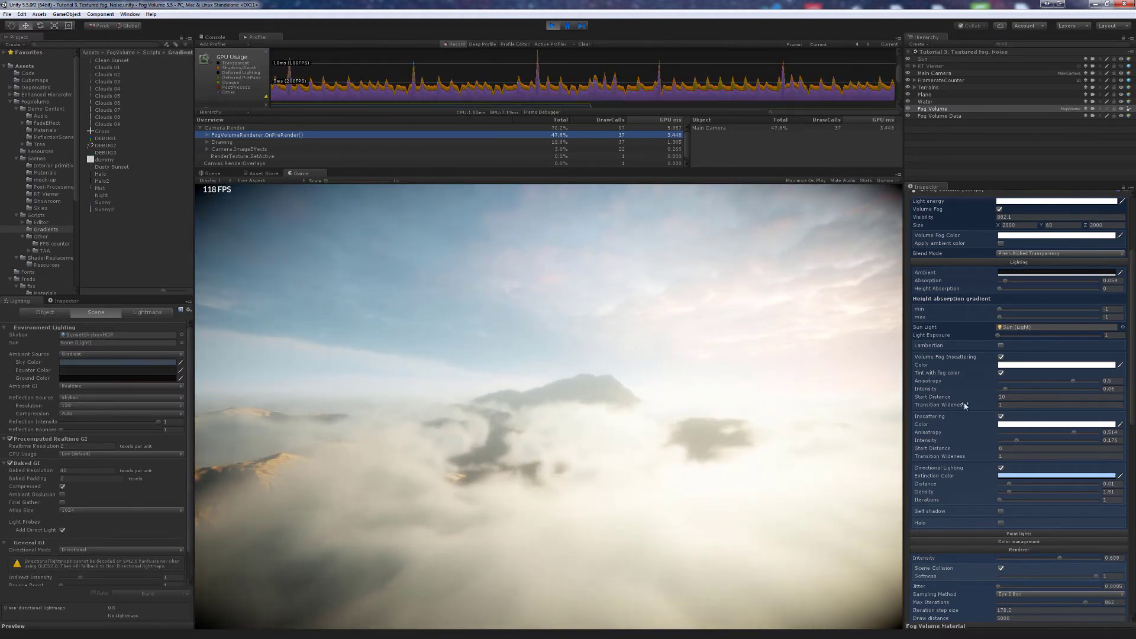
Select the fog's assigned main camera and lower the Fog Volume Renderer's Downscale to 3 and its Depth Threshold
scroll(965, 406, down, 10)
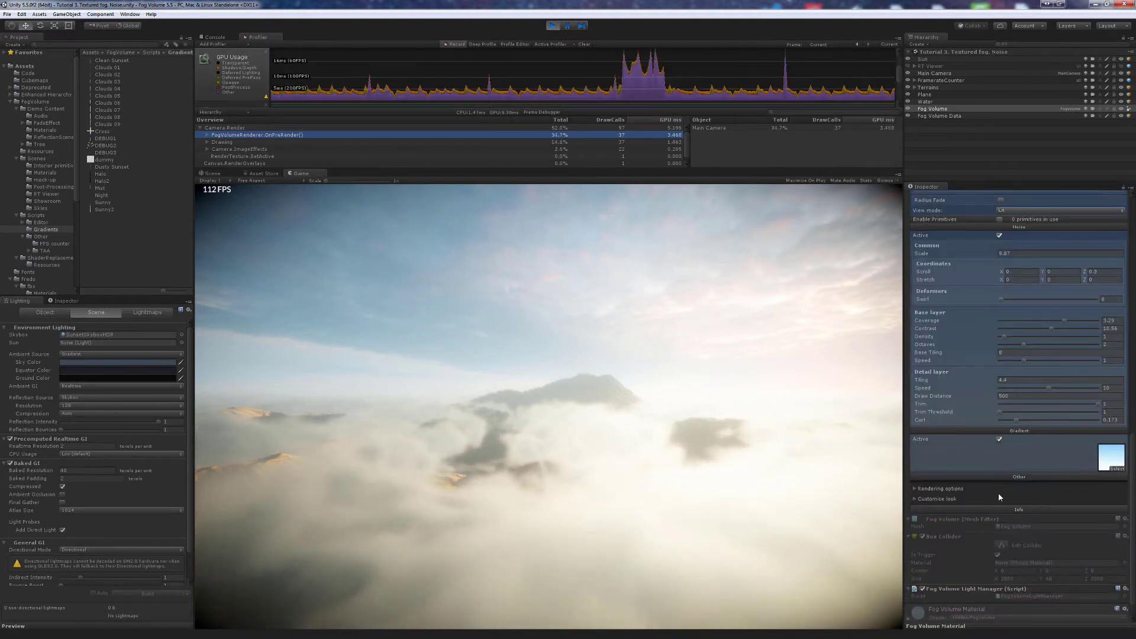
click(939, 509)
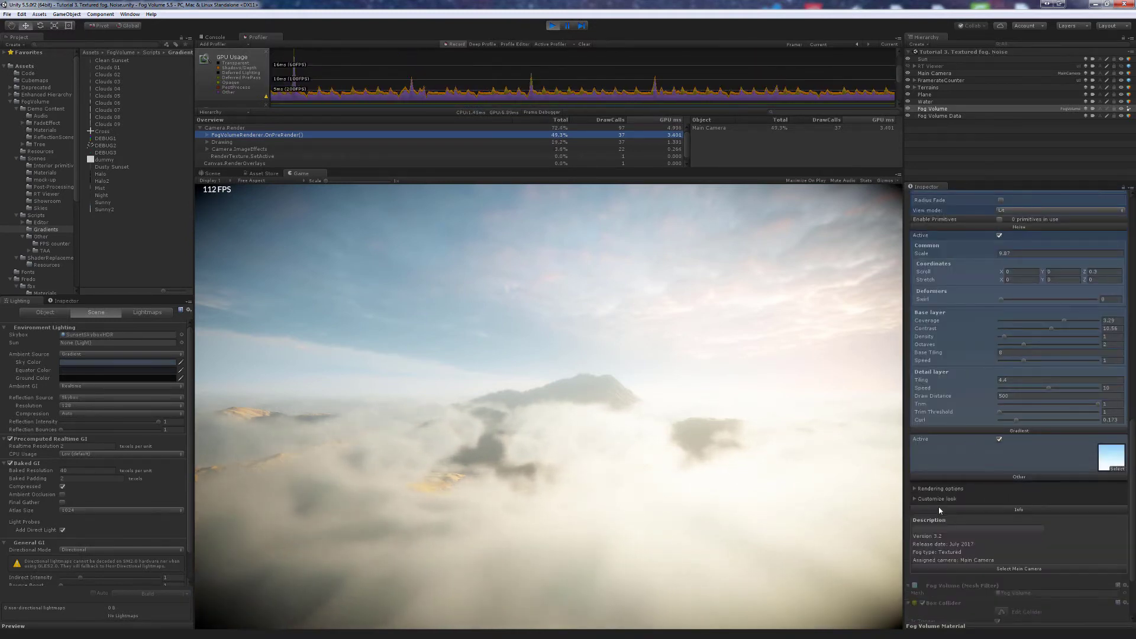
click(1011, 569)
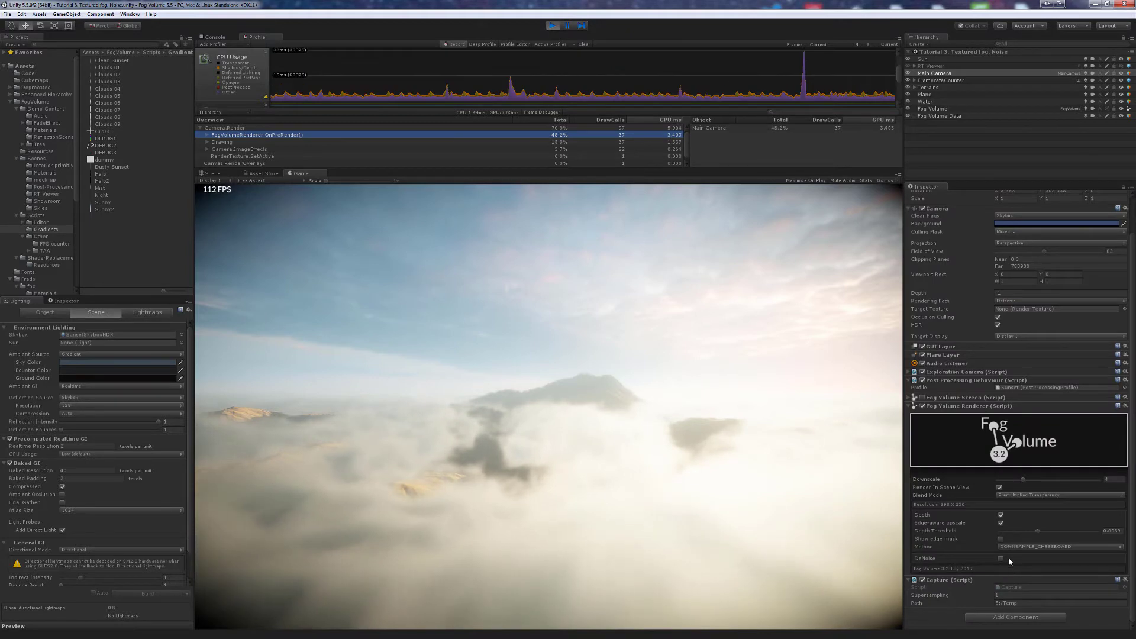
click(1017, 480)
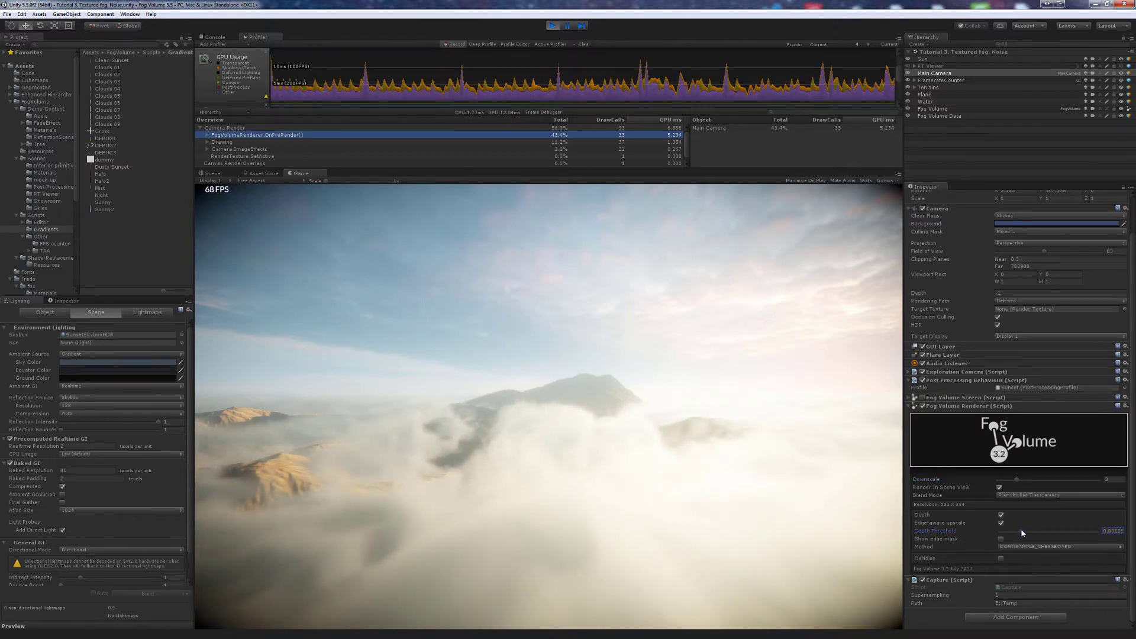
right_drag(754, 500, 723, 495)
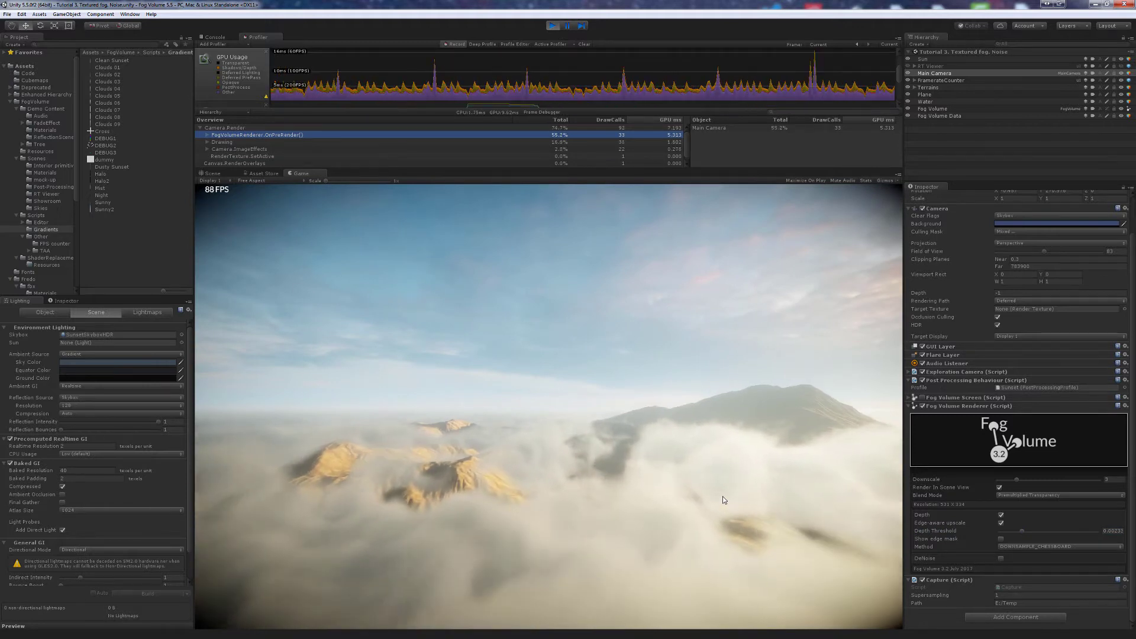
right_drag(723, 500, 832, 505)
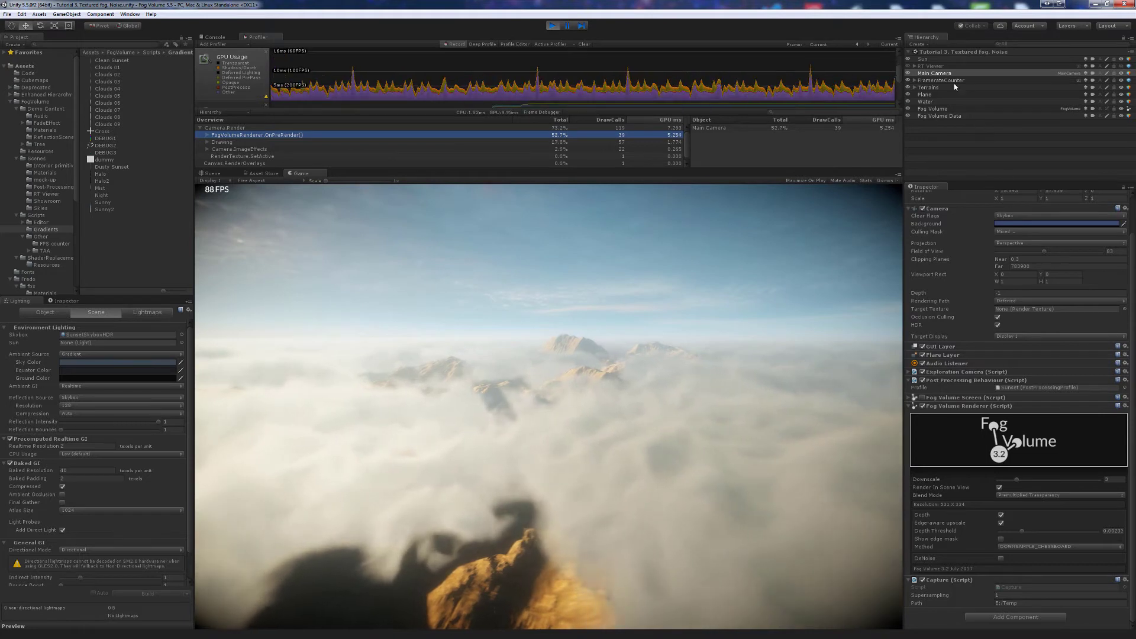
Brighten the Fog Volume's Ambient color to a dark grey and raise its Absorption to 0.221
click(934, 108)
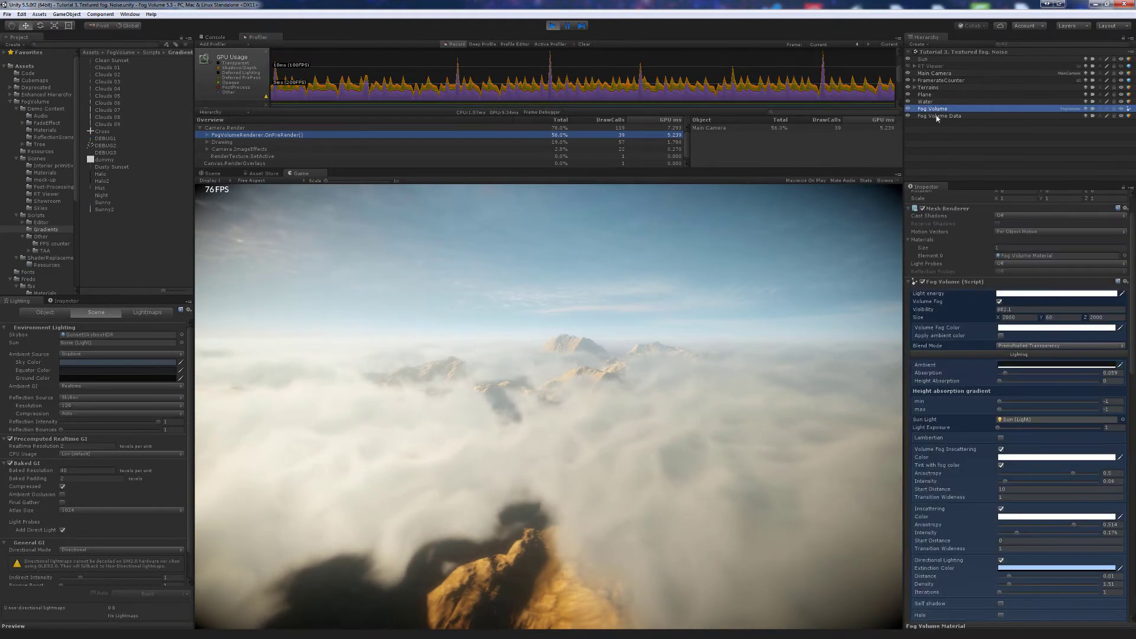
click(1003, 366)
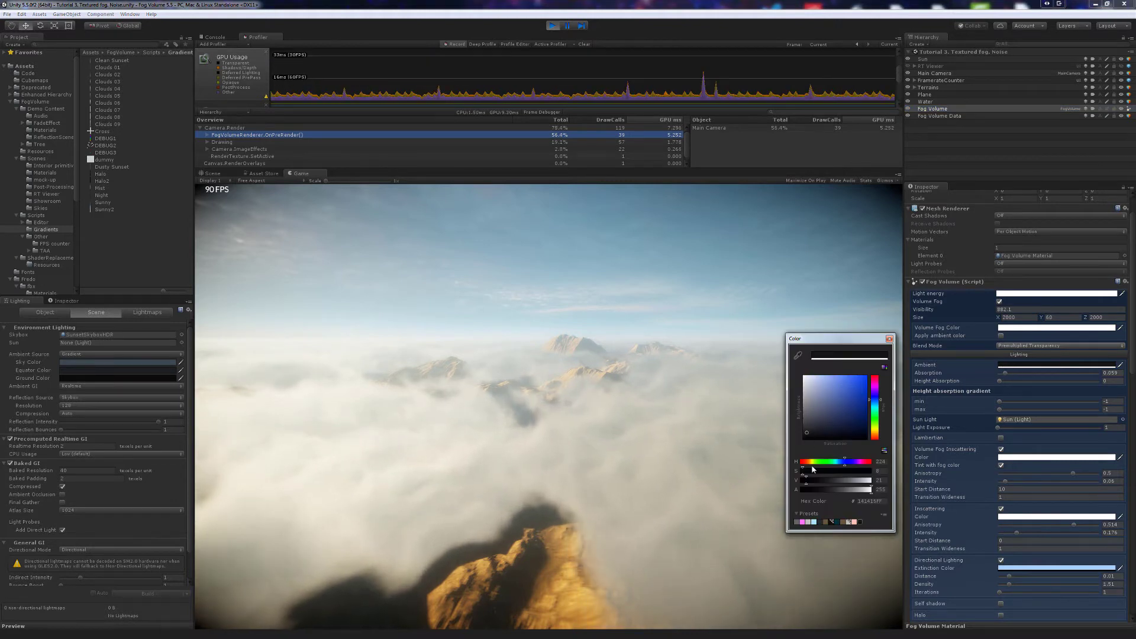
drag(813, 481, 814, 484)
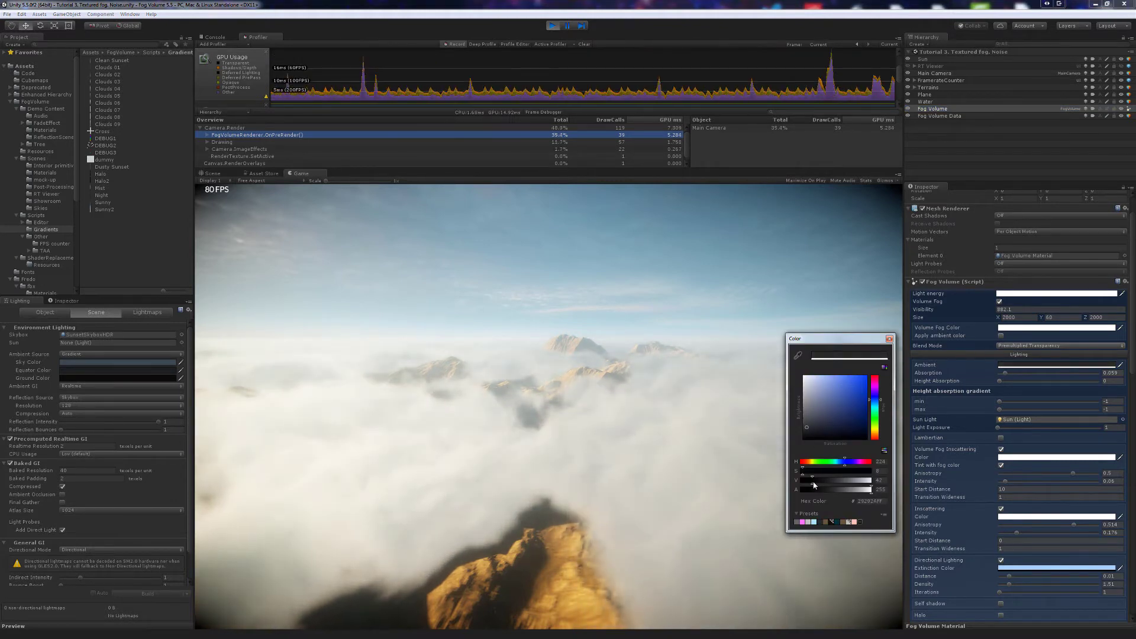
mouse_move(1003, 375)
mouse_down()
mouse_move(1052, 375)
mouse_move(1022, 380)
mouse_up()
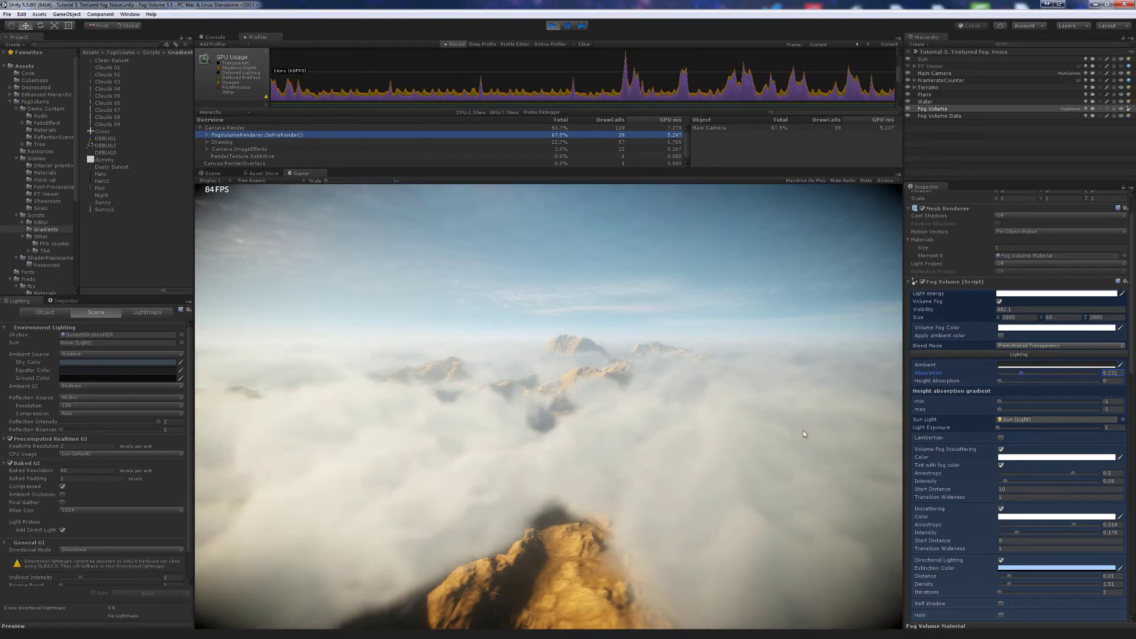
Set the renderer's Iteration step size to 362.6 and raise the Optimization Factor while viewing the dark mountain
drag(790, 436, 715, 435)
key(a)
key(a)
scroll(974, 439, down, 6)
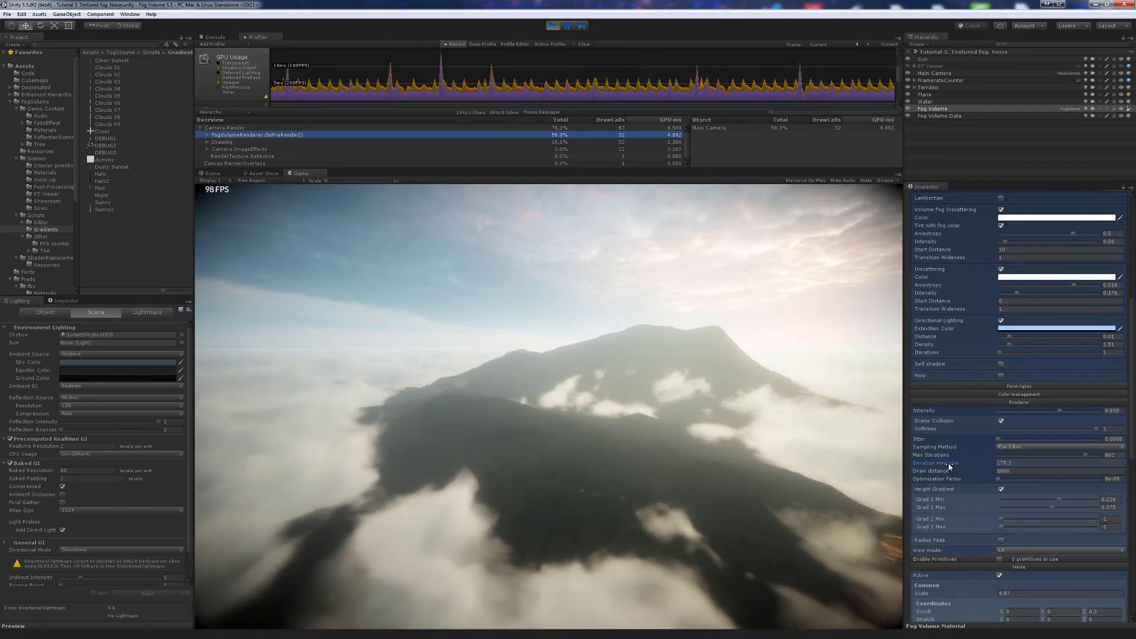
drag(1018, 465, 913, 484)
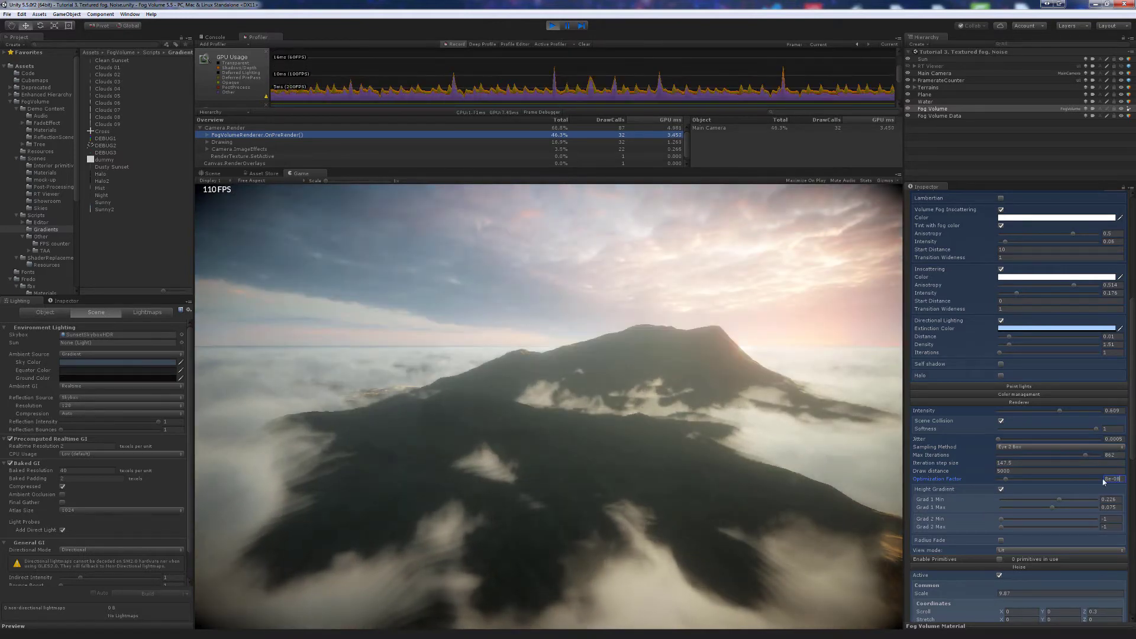
drag(968, 465, 1071, 461)
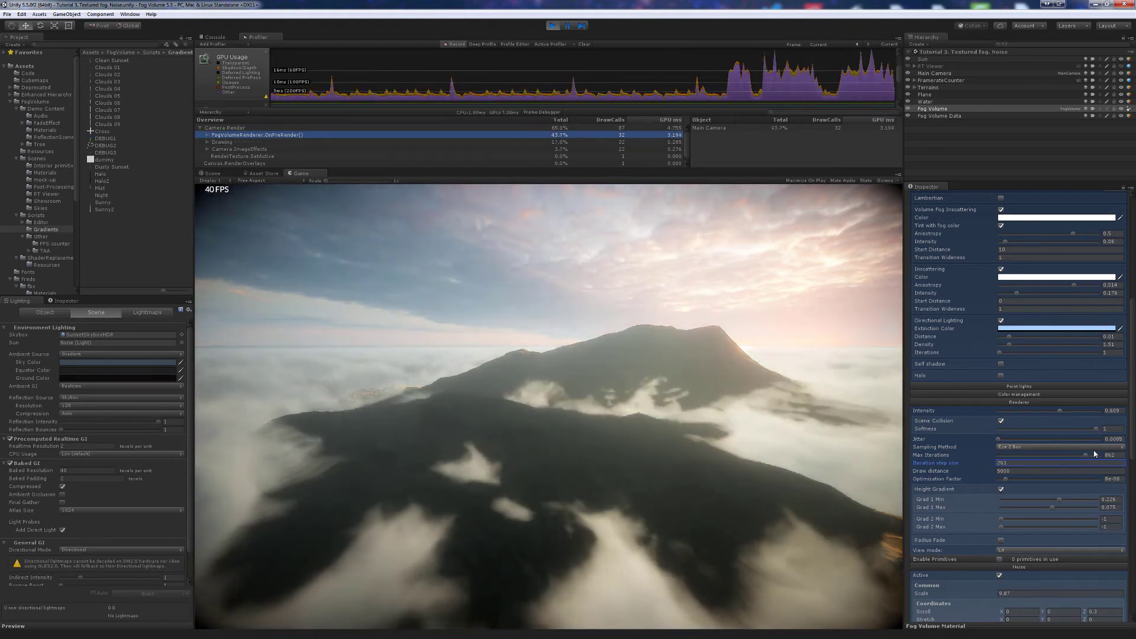
Try an Optimization Factor of 5e-12 with an Iteration step size of 860.2 in the Fog Volume's renderer settings
click(1116, 480)
double_click(1116, 479)
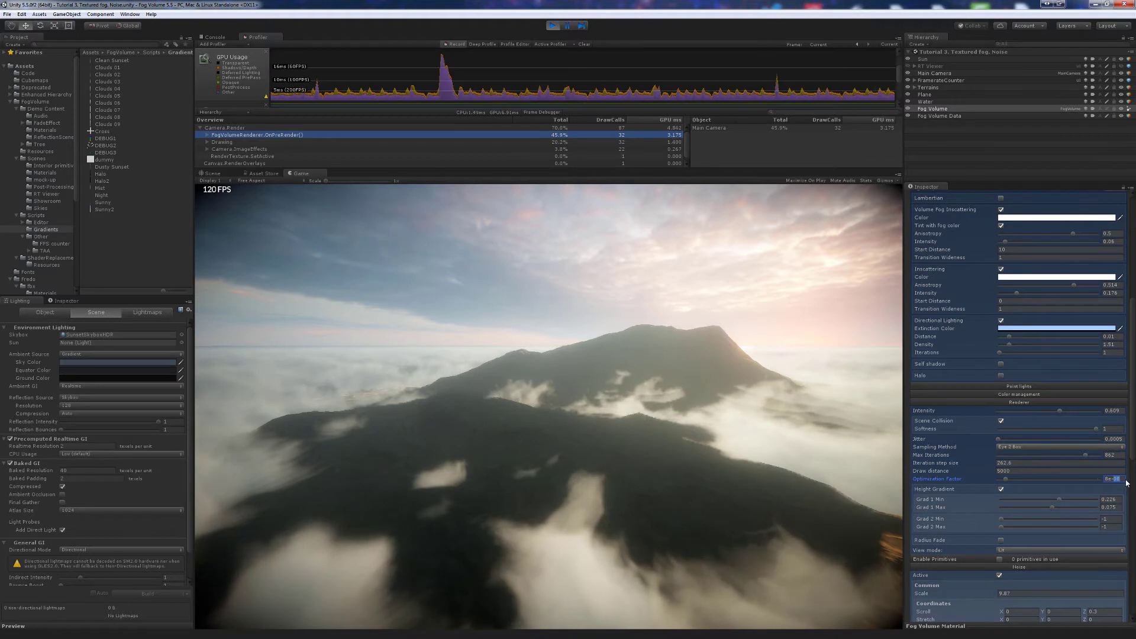
text(12)
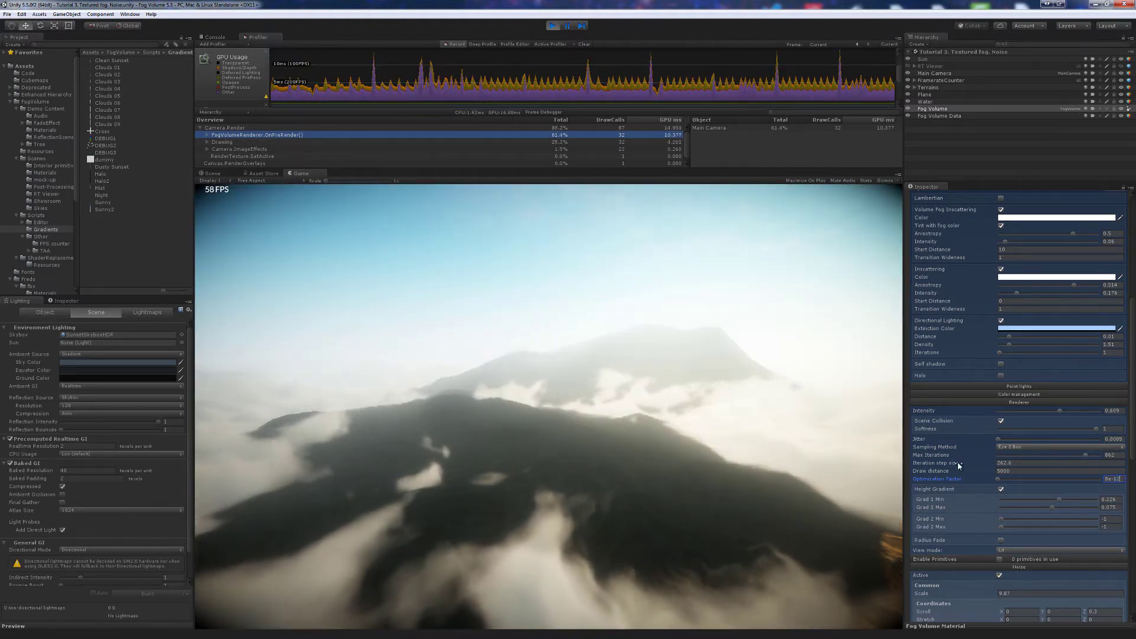
drag(953, 466, 552, 438)
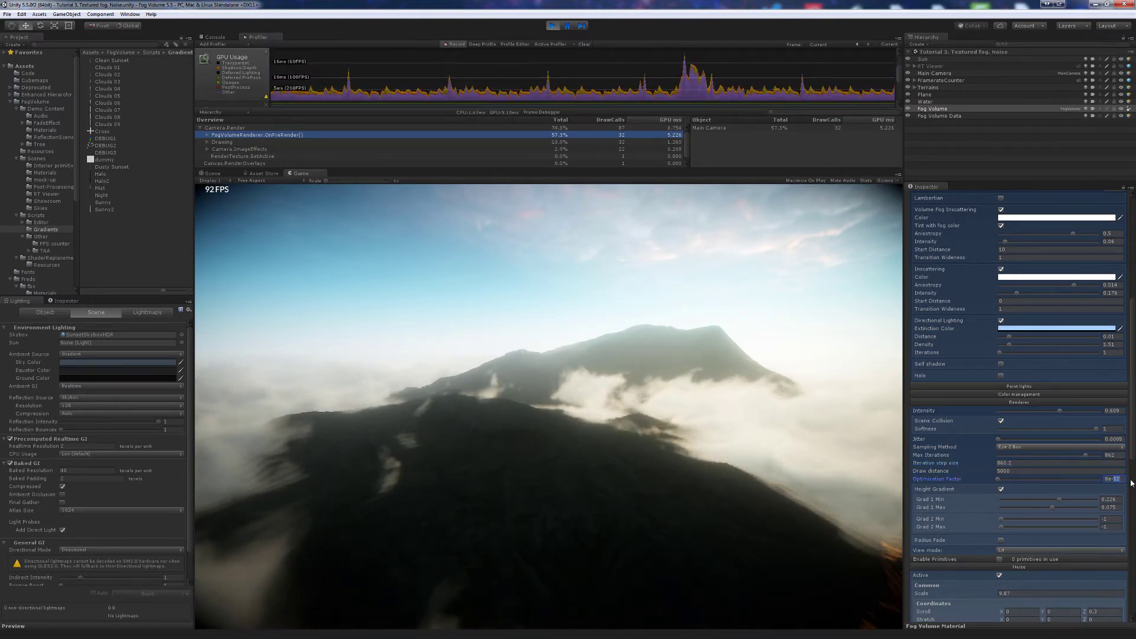
Set the Fog Volume's Optimization Factor to 5e-09 and reduce its Iteration step size to 276.5
text(8e-9)
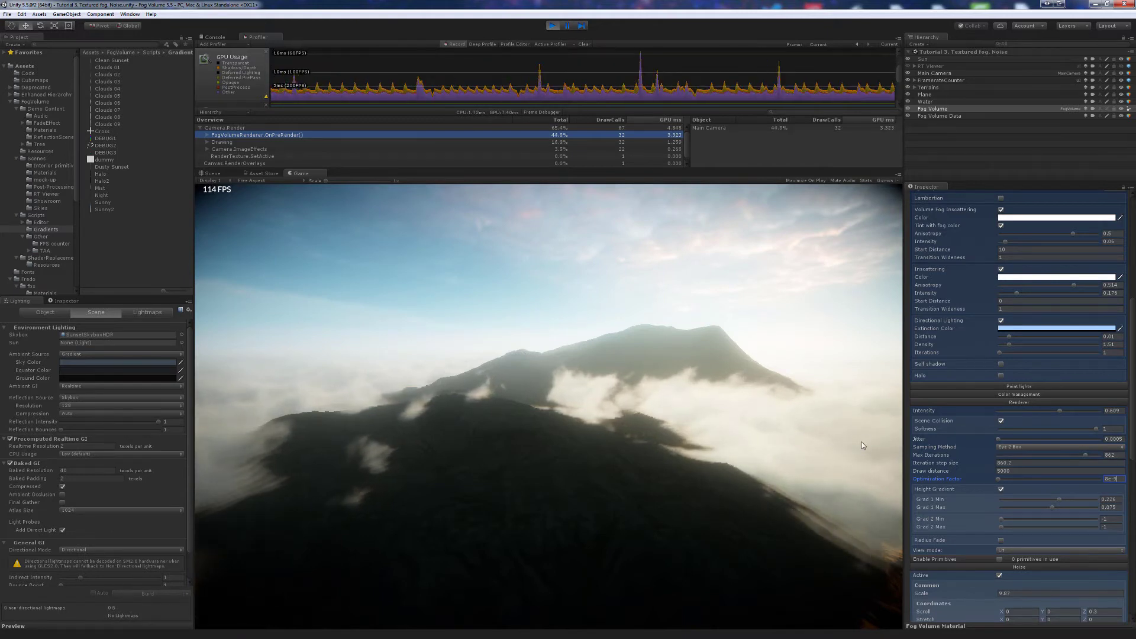
click(677, 460)
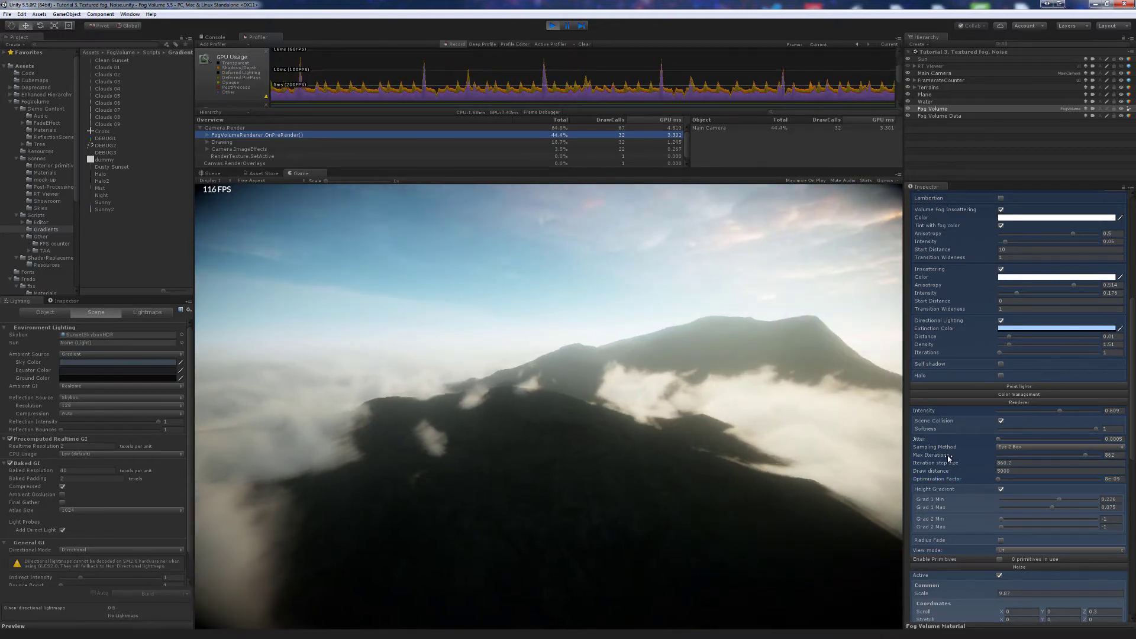
drag(956, 464, 602, 484)
drag(466, 505, 428, 515)
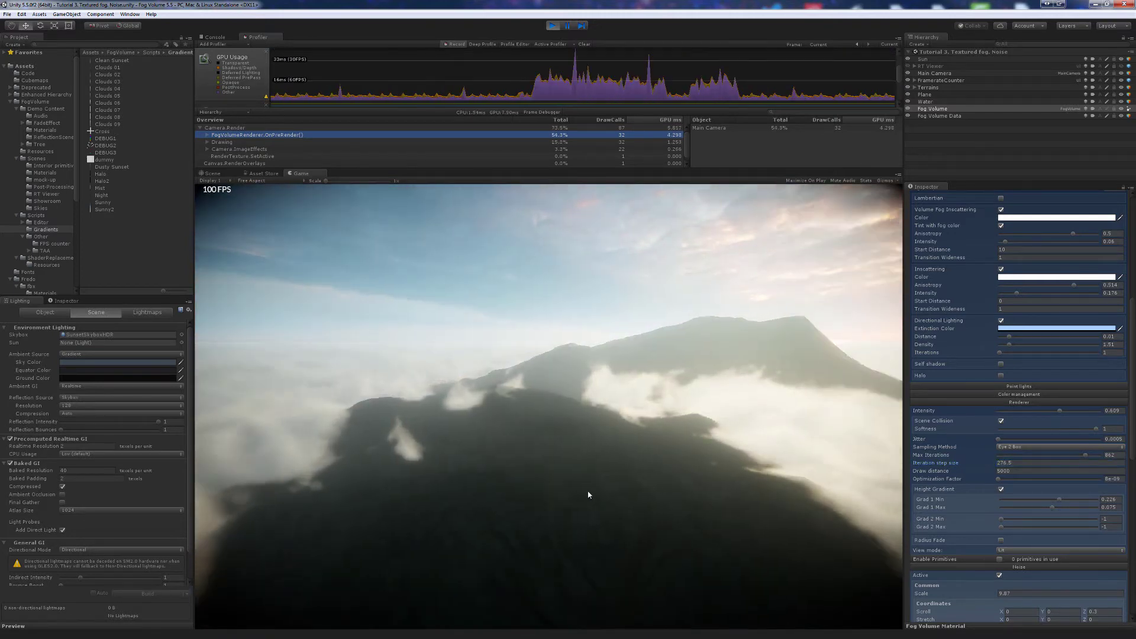
Raise the Fog Volume's Jitter to 0.0149 while viewing the dense fog beside the mountain
click(641, 489)
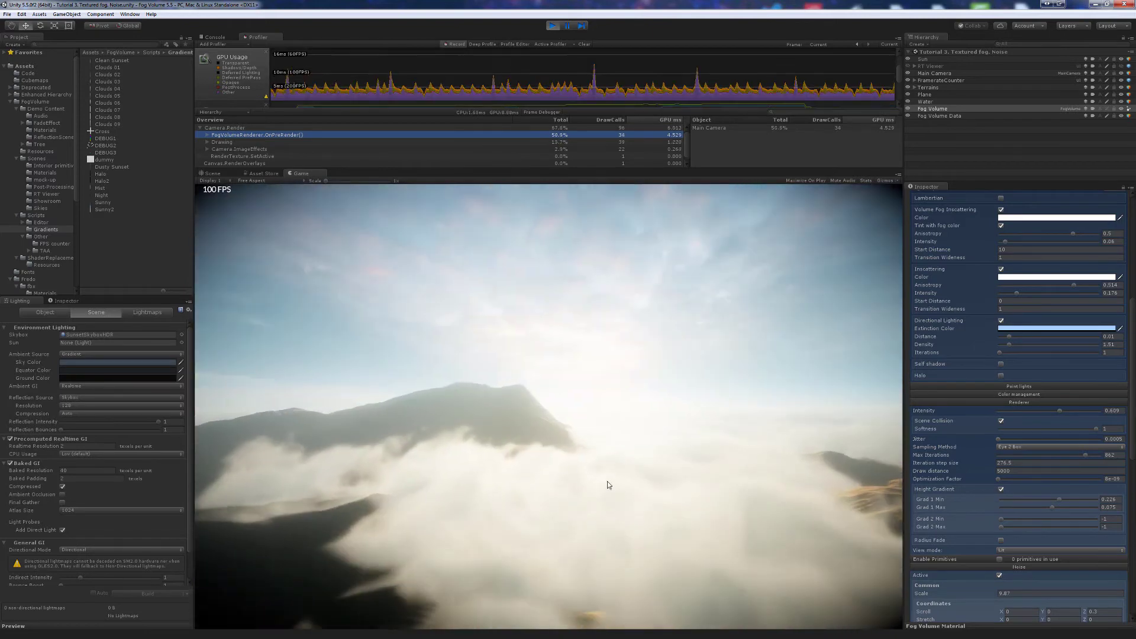
drag(607, 481, 581, 513)
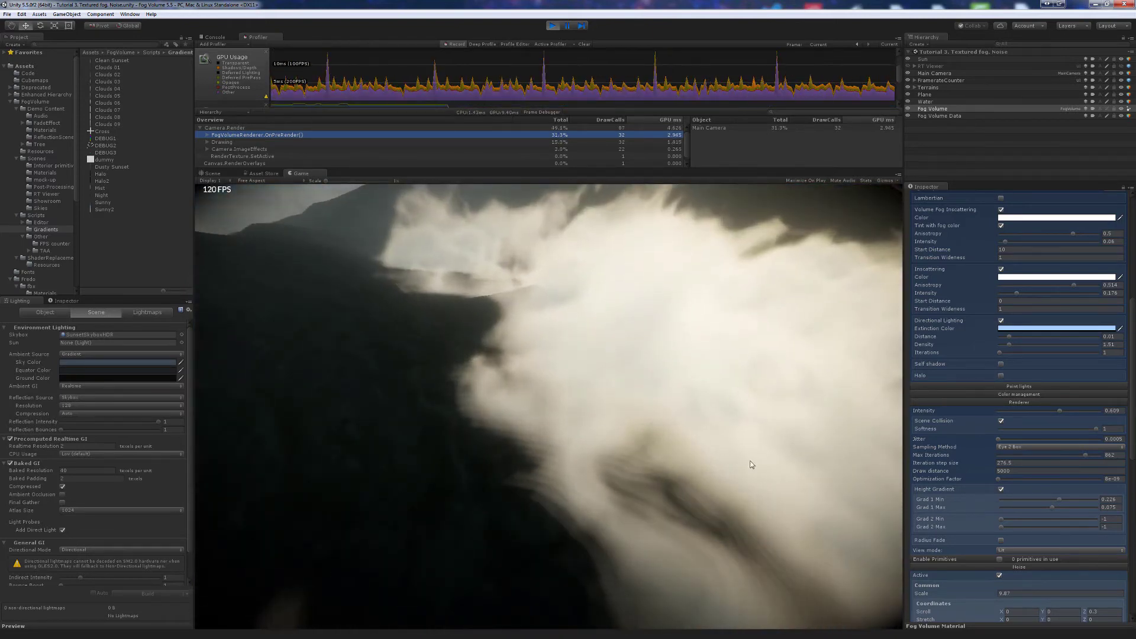
click(999, 439)
drag(999, 439, 1016, 441)
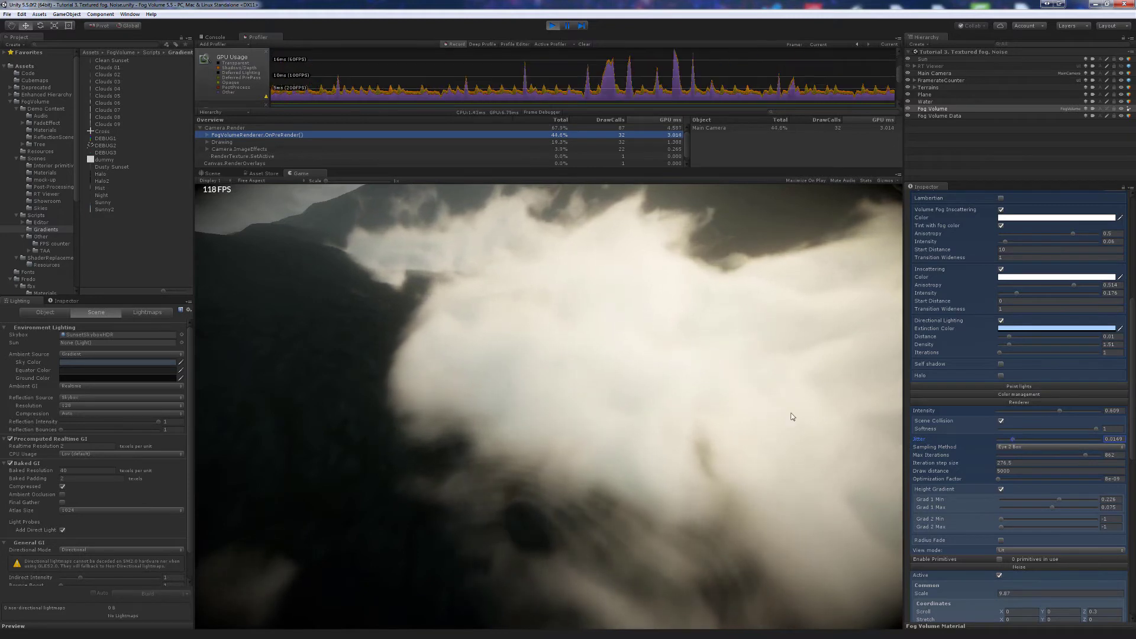
Toggle DeNoise on and off in the main camera's Fog Volume Renderer to compare the fog
click(935, 73)
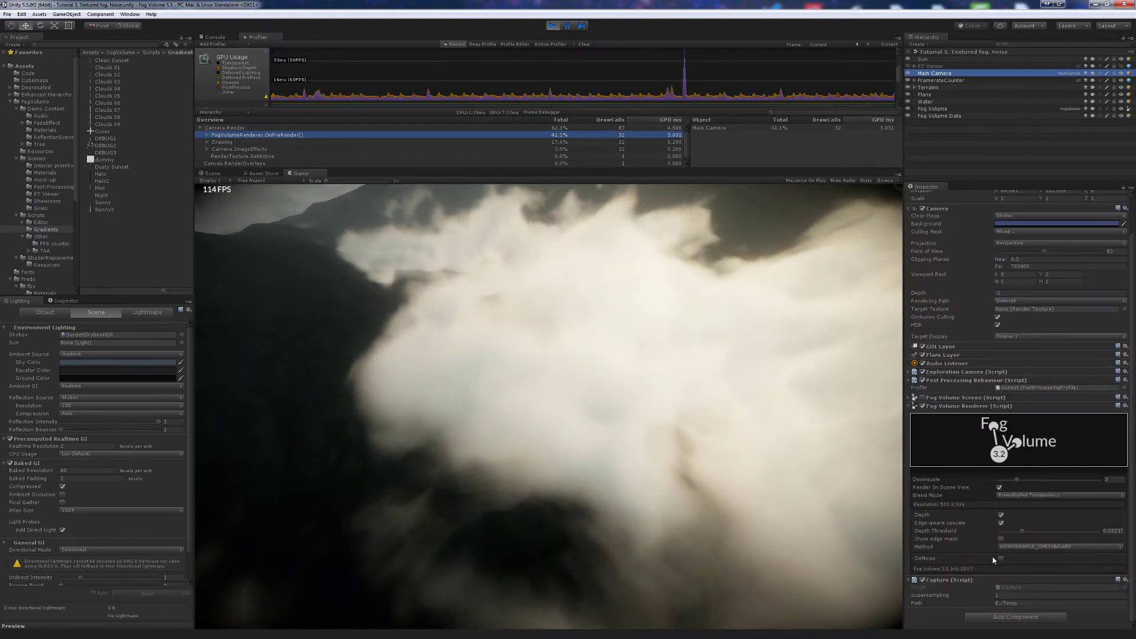
drag(769, 514, 740, 506)
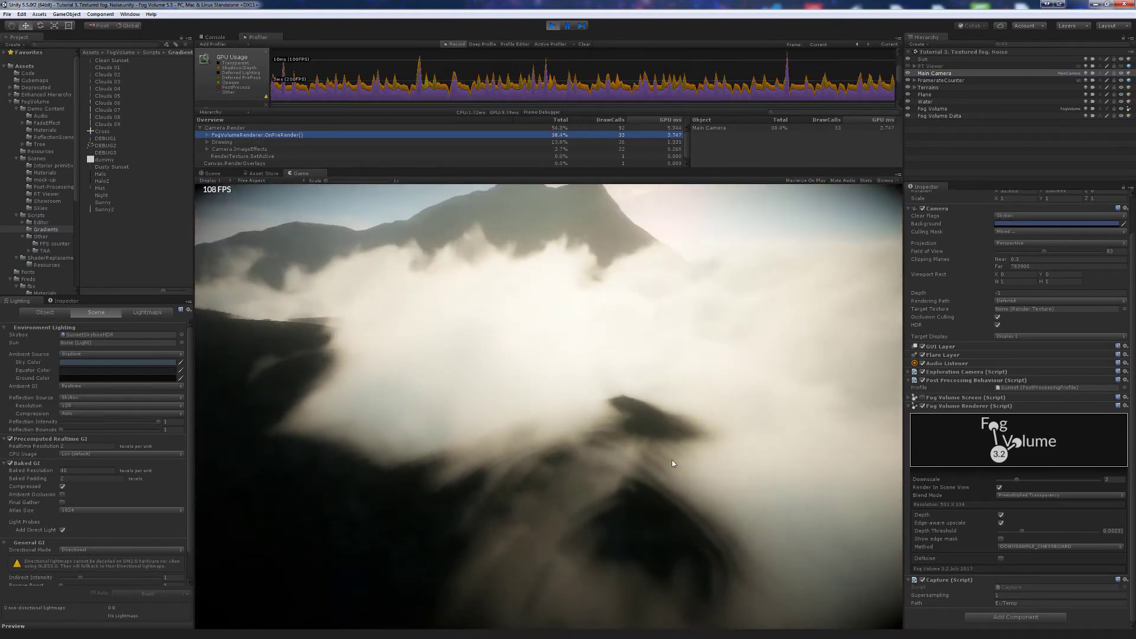
click(1000, 559)
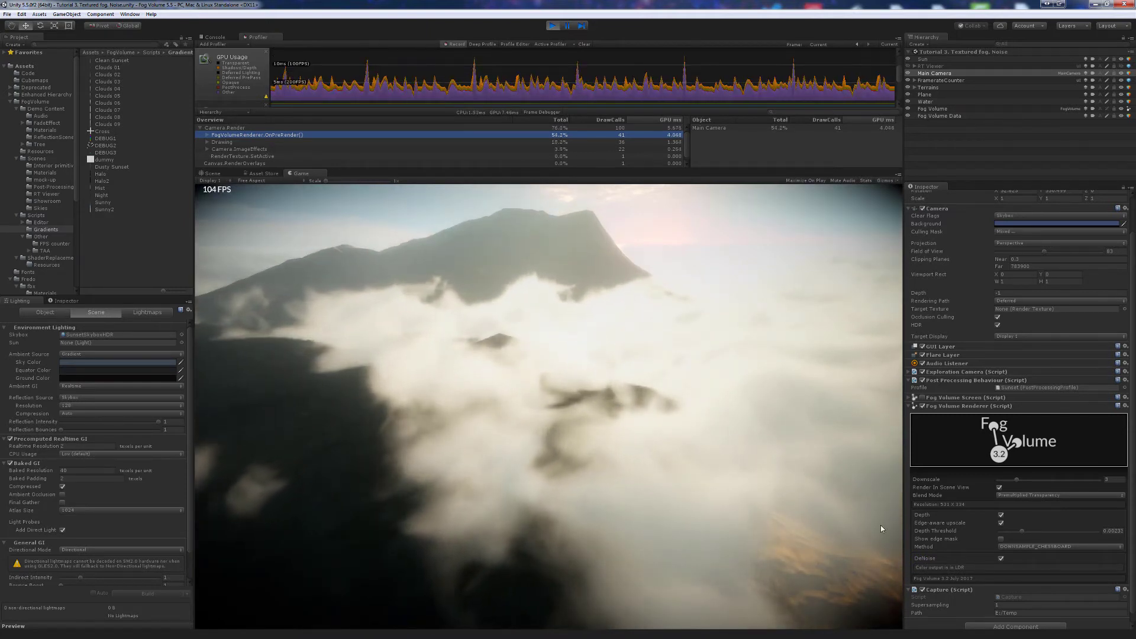
click(1001, 559)
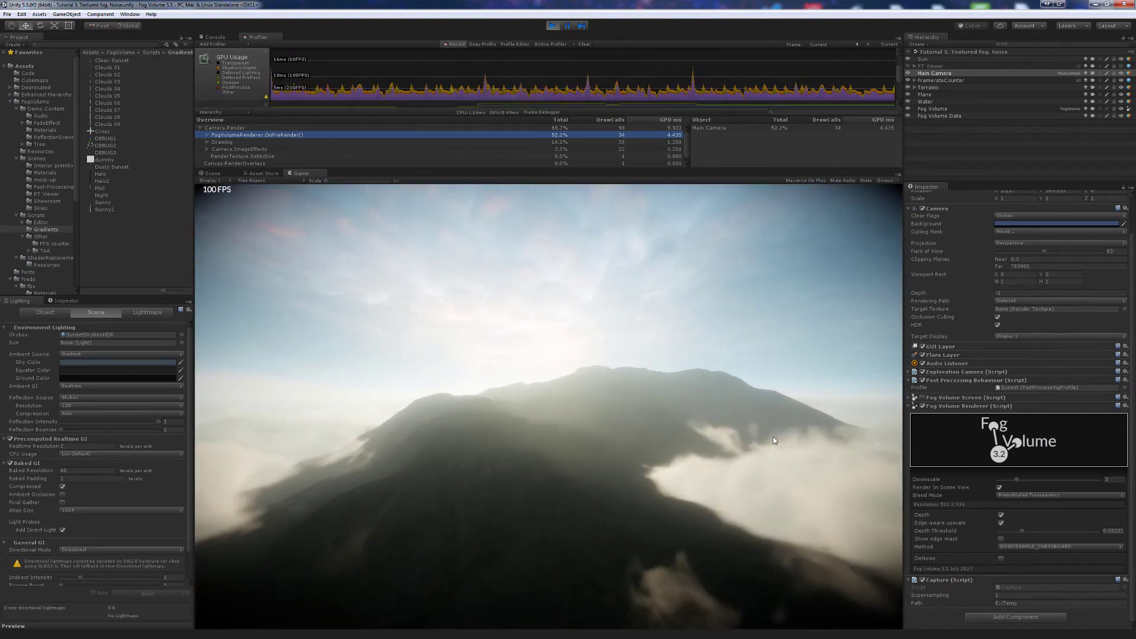
Show the depth map of the Sun's Fog Volume Directional Light over the game view
click(925, 59)
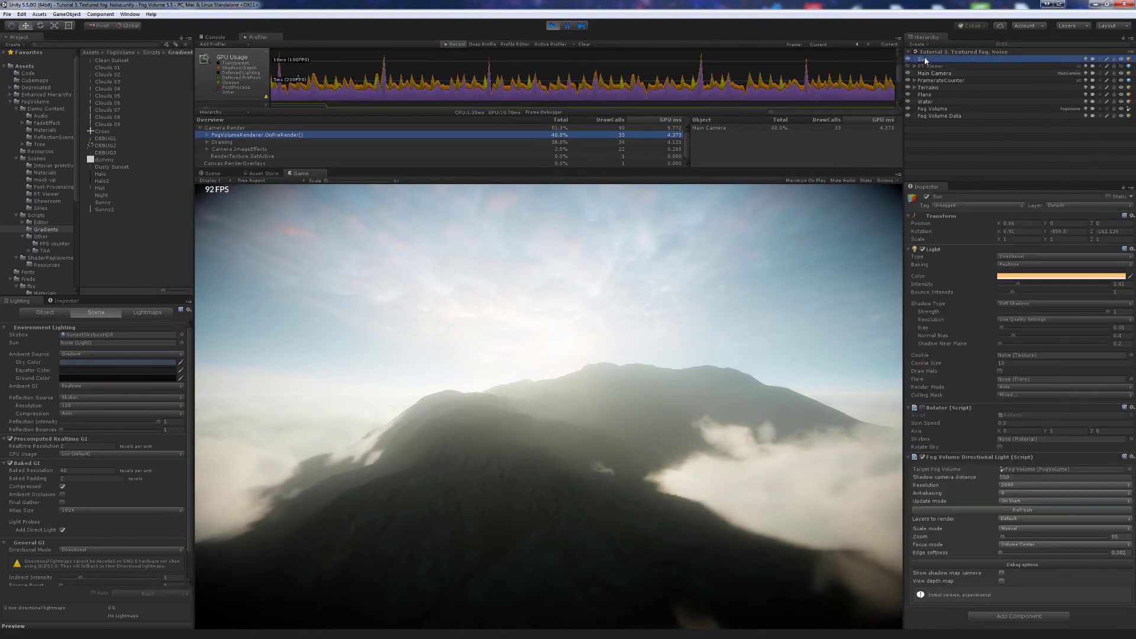
click(1002, 581)
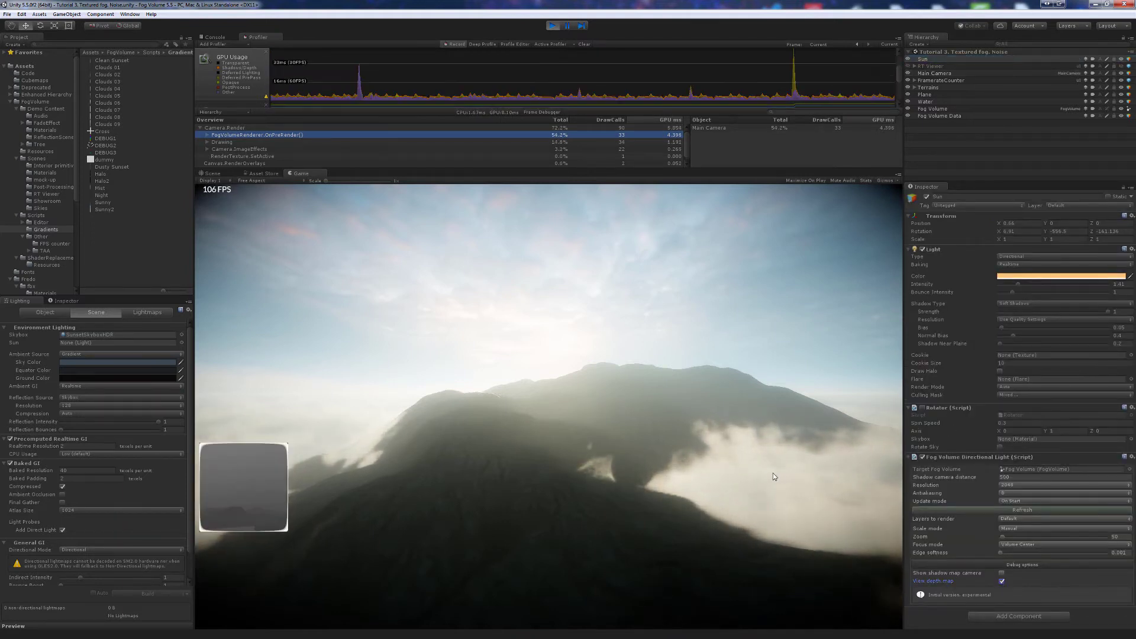
drag(764, 449, 764, 457)
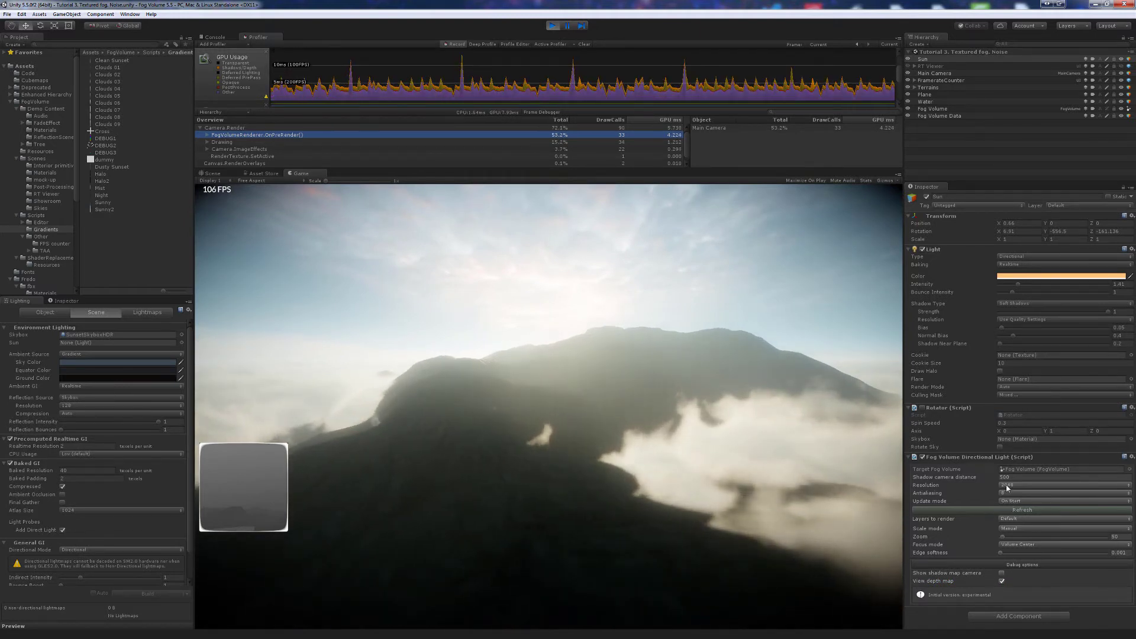
Set the Sun's Fog Volume Directional Light update mode to Interleaved and its Zoom to 384
click(1021, 521)
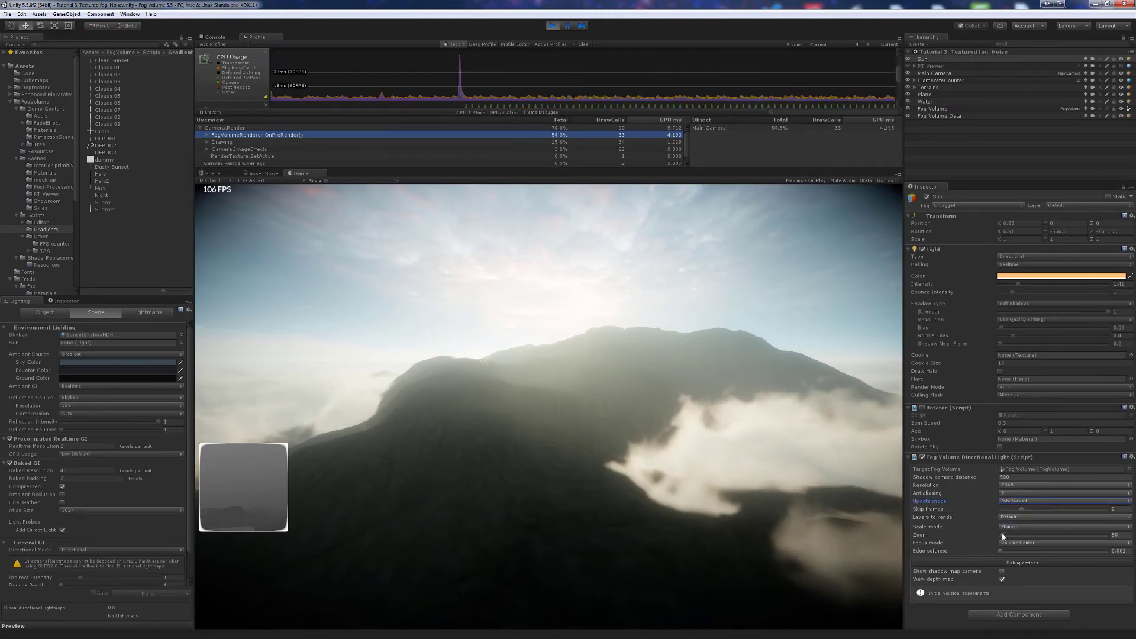
click(1008, 536)
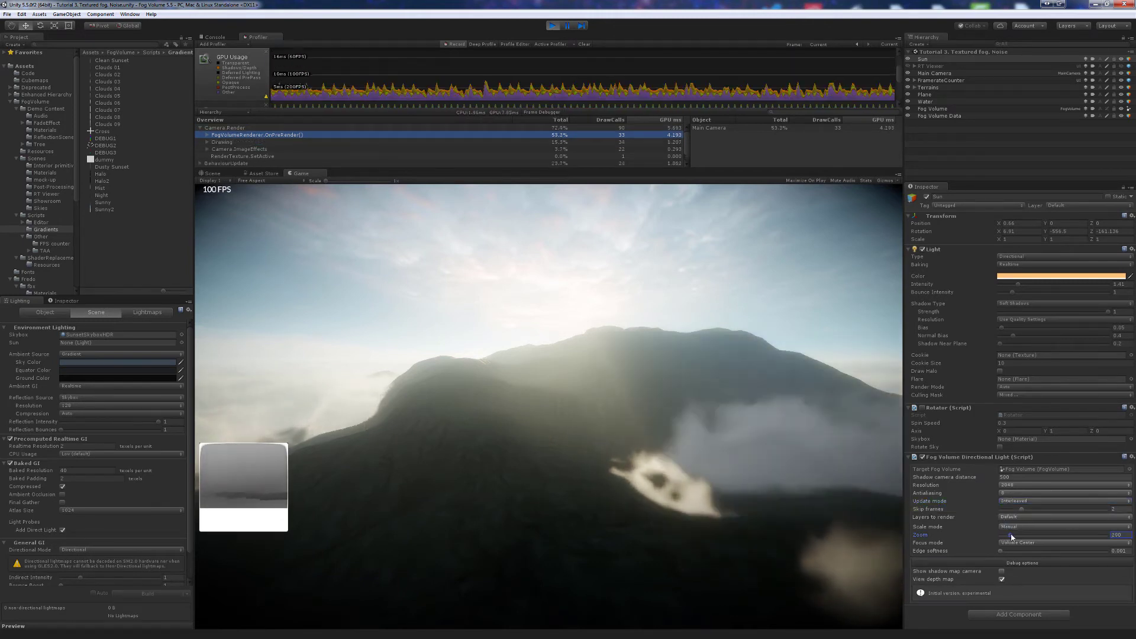
drag(1009, 537, 1018, 538)
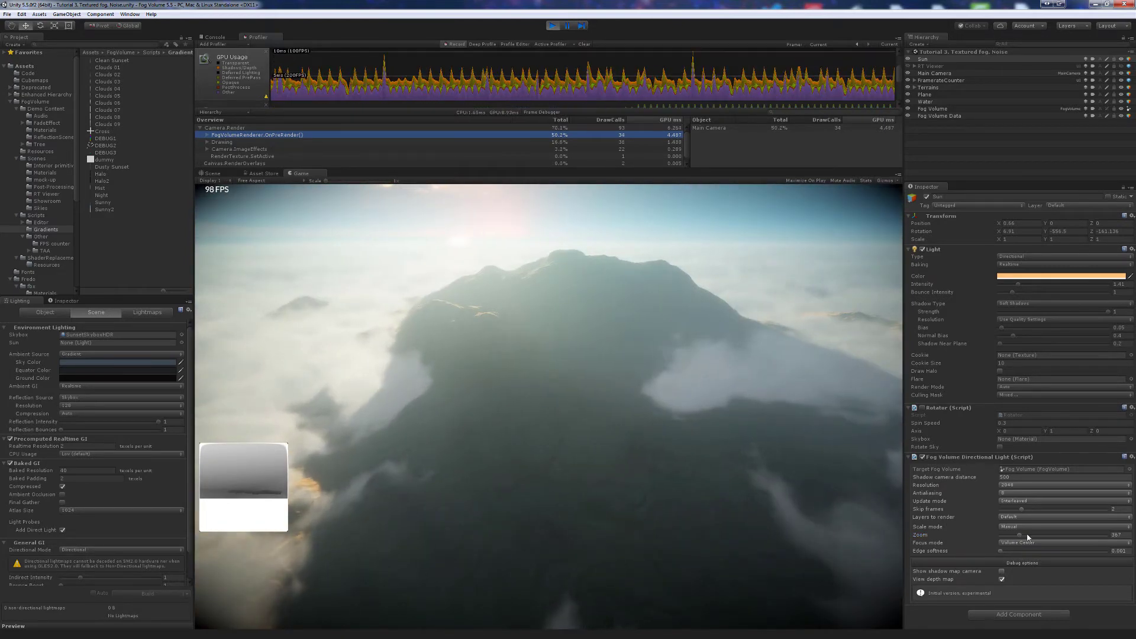
drag(1016, 536, 1021, 537)
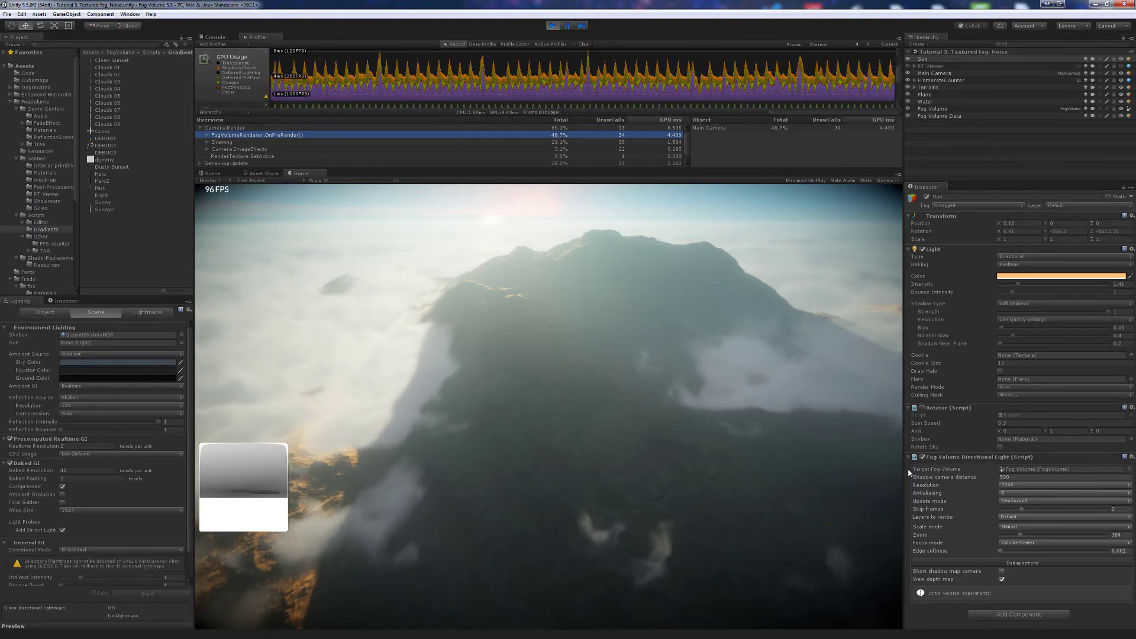
Copy the Fog Volume component's play-mode settings, stop play mode and paste the values back onto the component
click(930, 109)
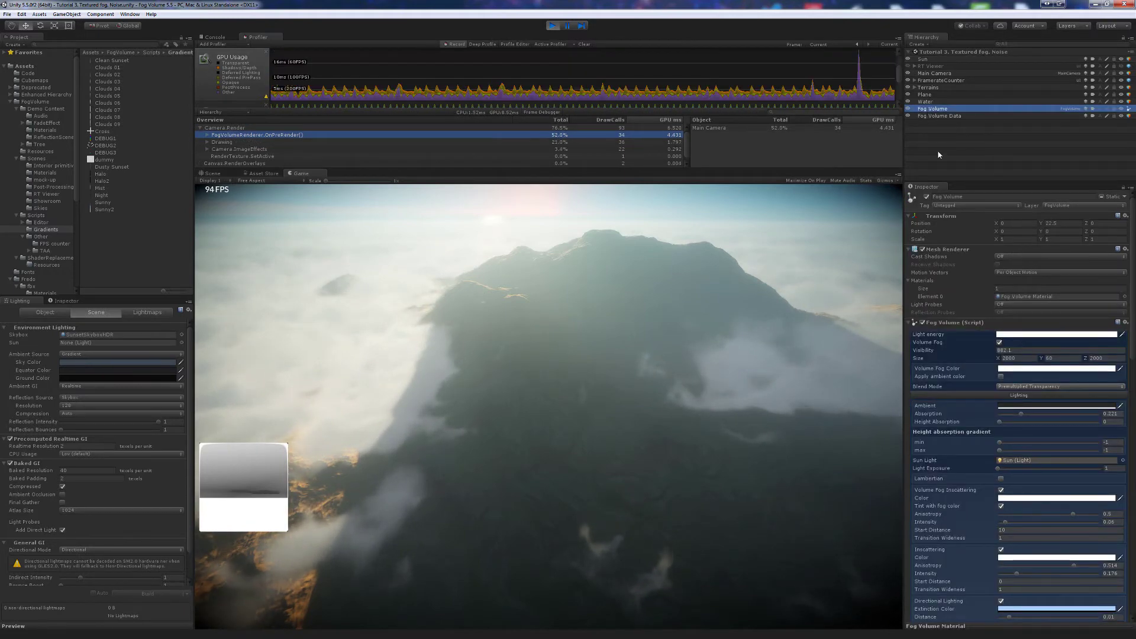
click(1126, 323)
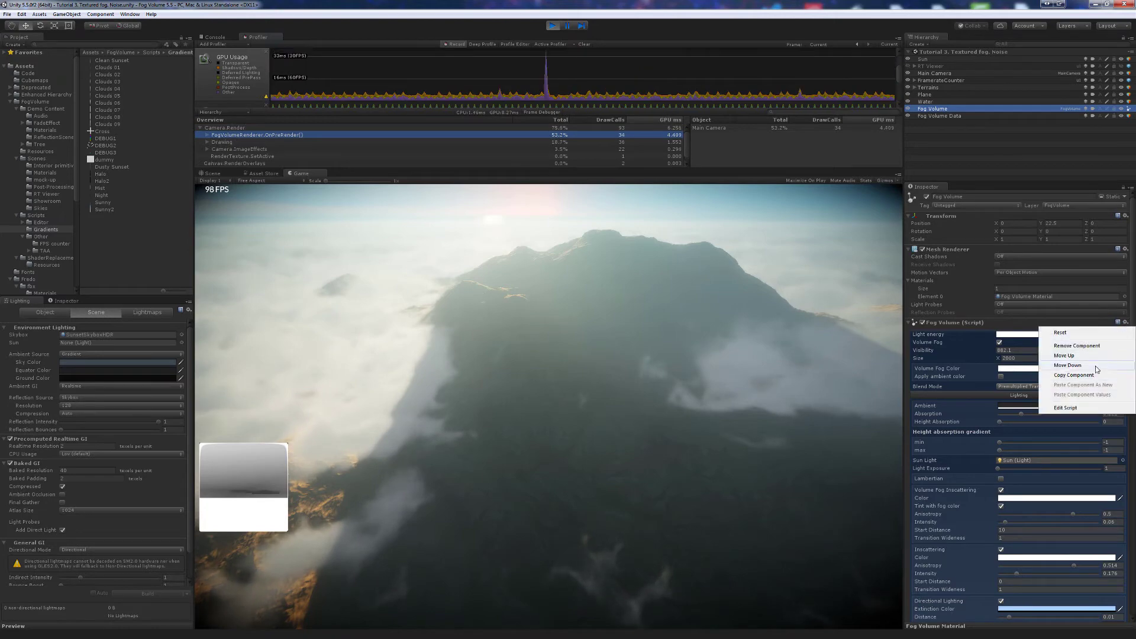
click(1070, 375)
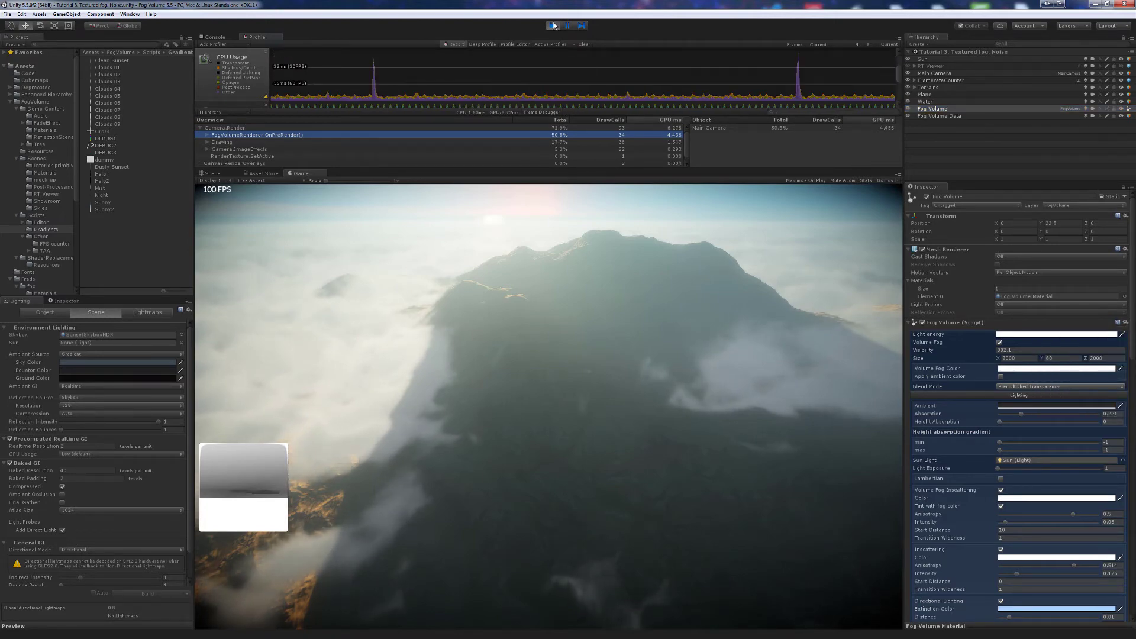
key(ctrl+p)
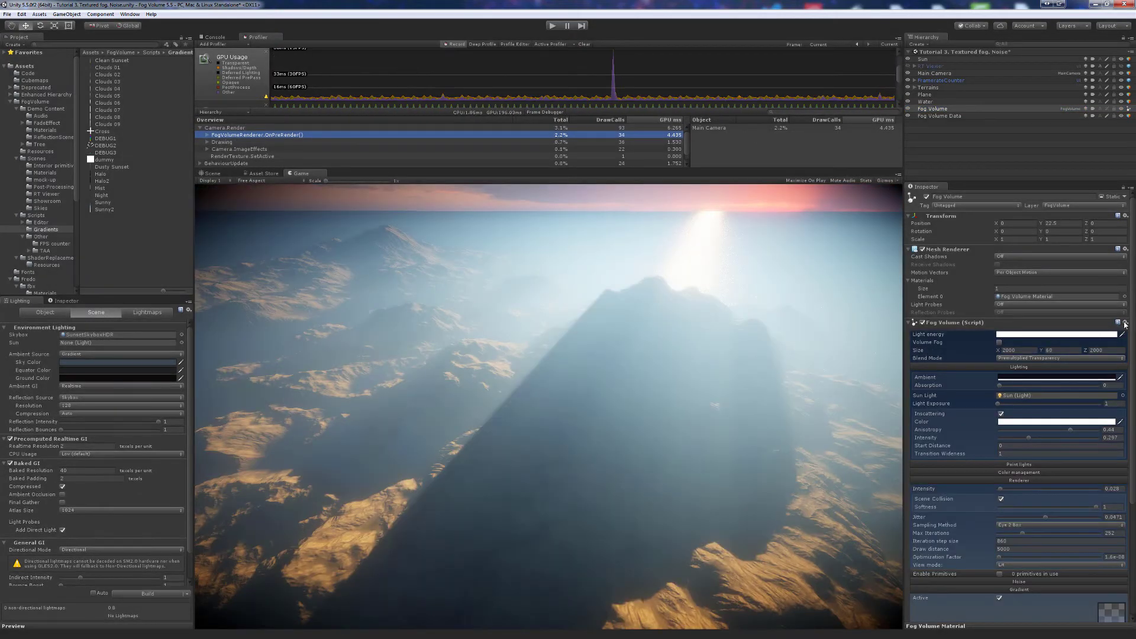
click(1126, 323)
click(1079, 395)
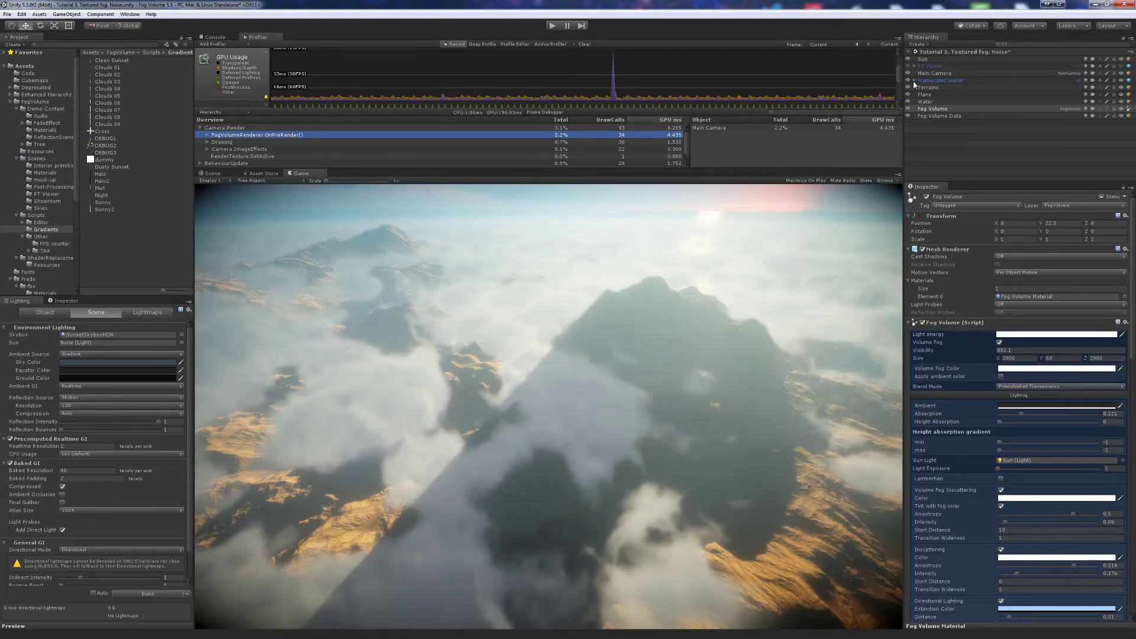
Run the scene again and, with the Sun's fog depth map shown, set its update mode to Interleaved and Zoom to 350
click(919, 60)
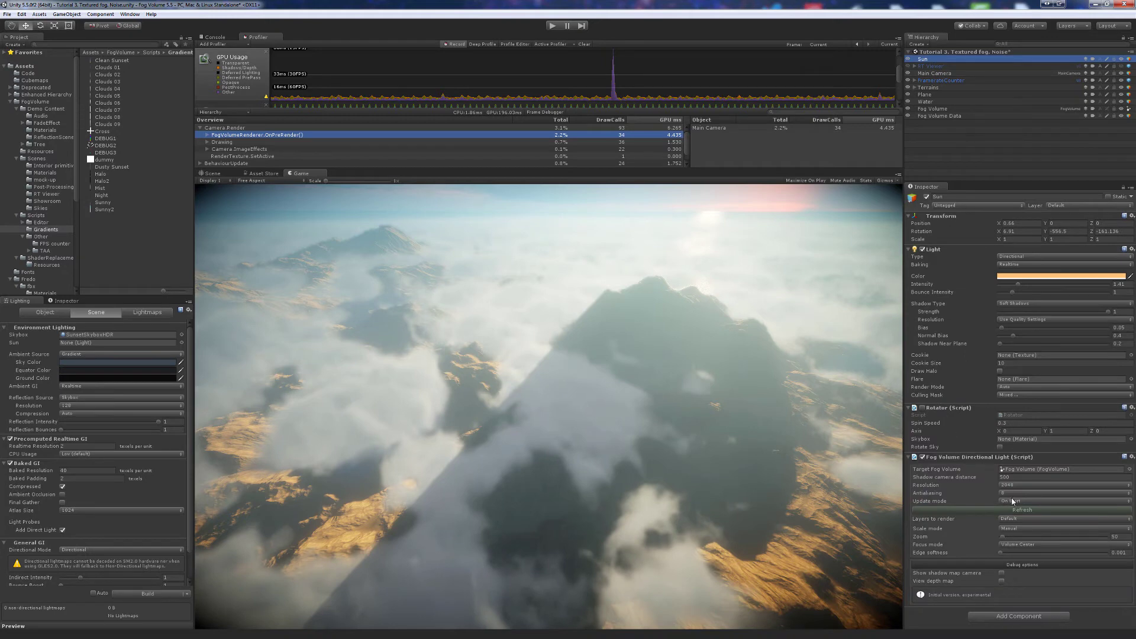
click(552, 25)
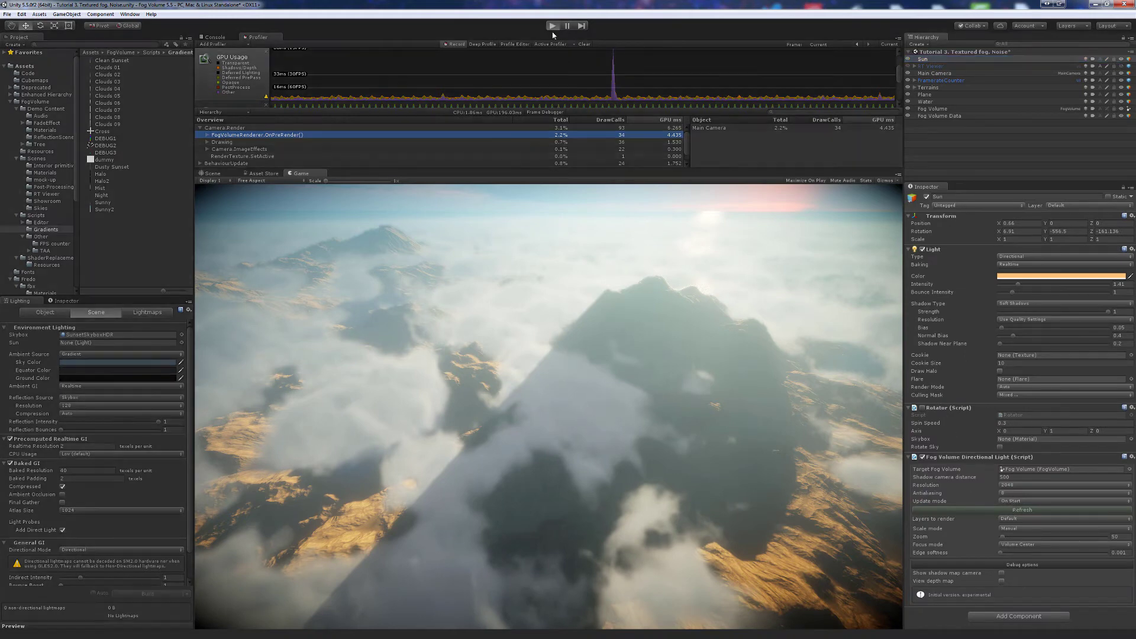
click(1001, 581)
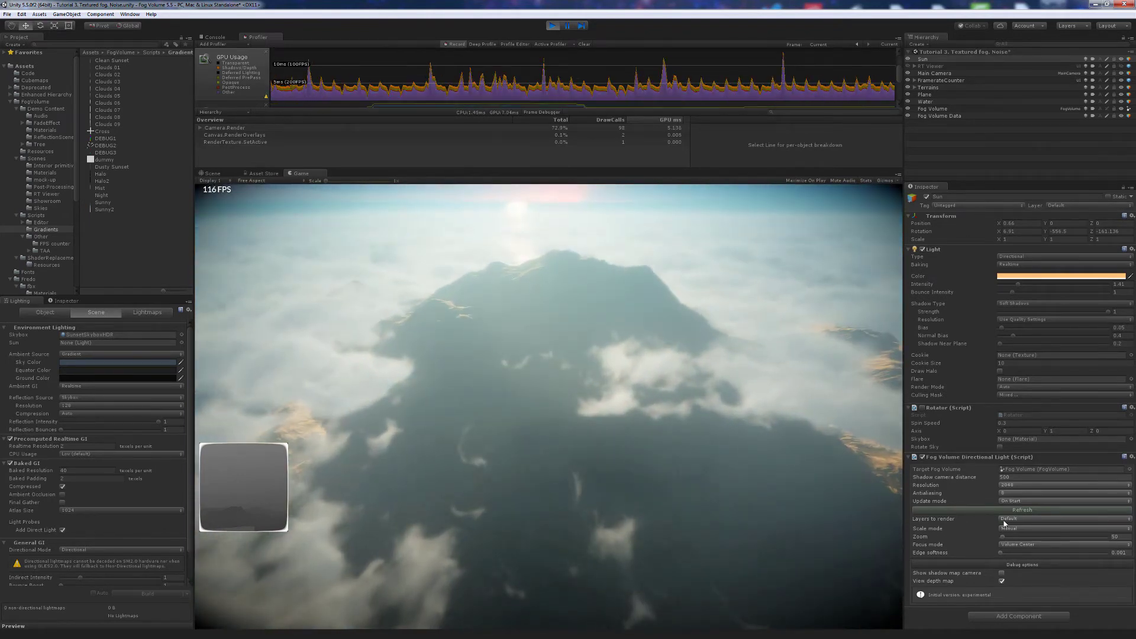
click(1026, 521)
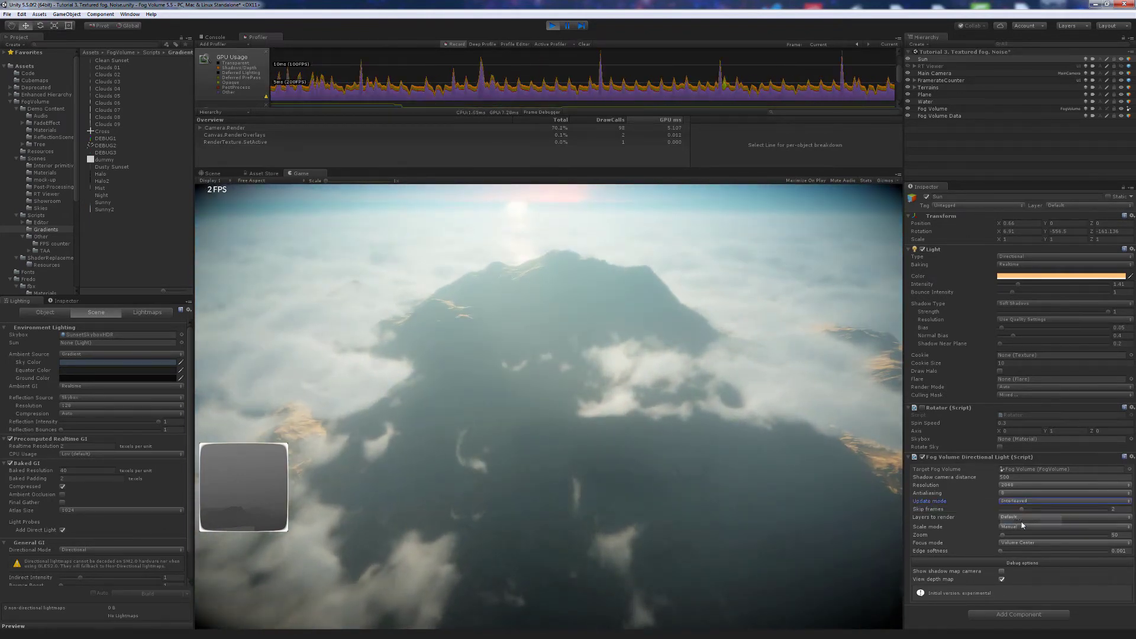
mouse_move(1002, 535)
mouse_down()
mouse_move(1019, 535)
mouse_move(1013, 554)
mouse_move(1100, 556)
mouse_move(999, 556)
mouse_up()
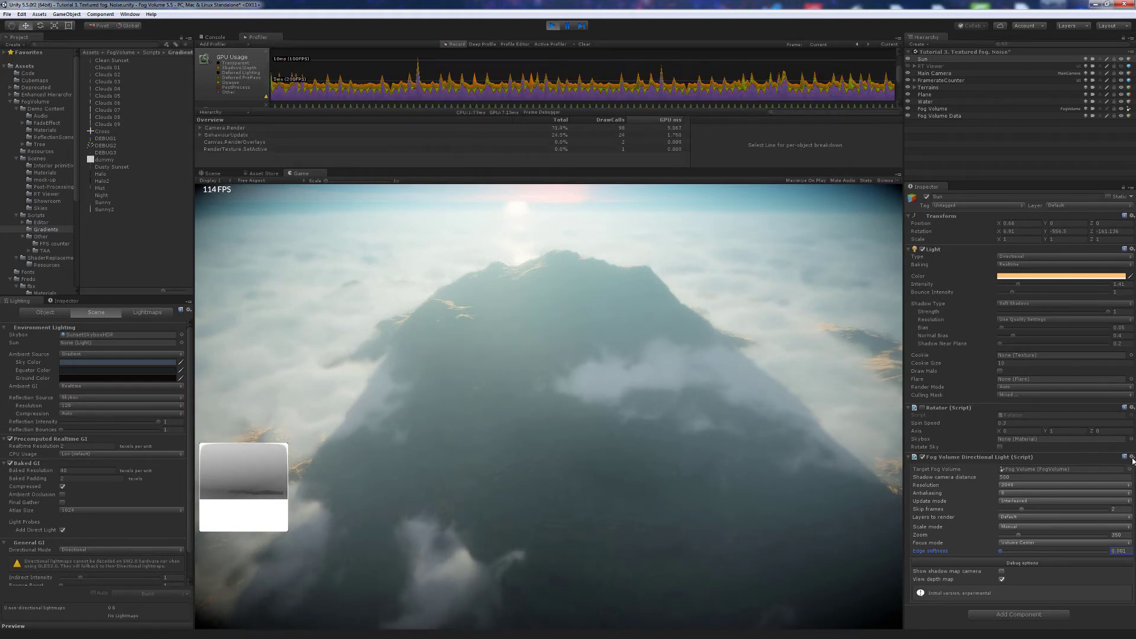
Hide the Sun's fog depth map and set its update mode to On Start
click(1002, 579)
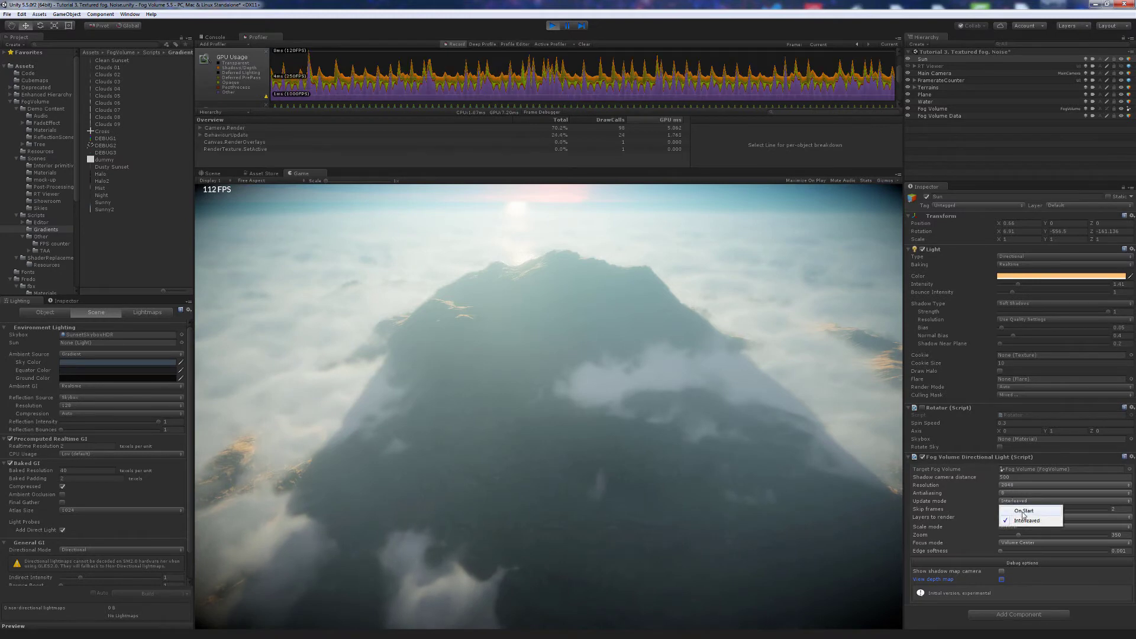
click(1023, 511)
Copy the Sun's Fog Volume Directional Light component, stop play mode and paste its values back onto the component
click(1132, 457)
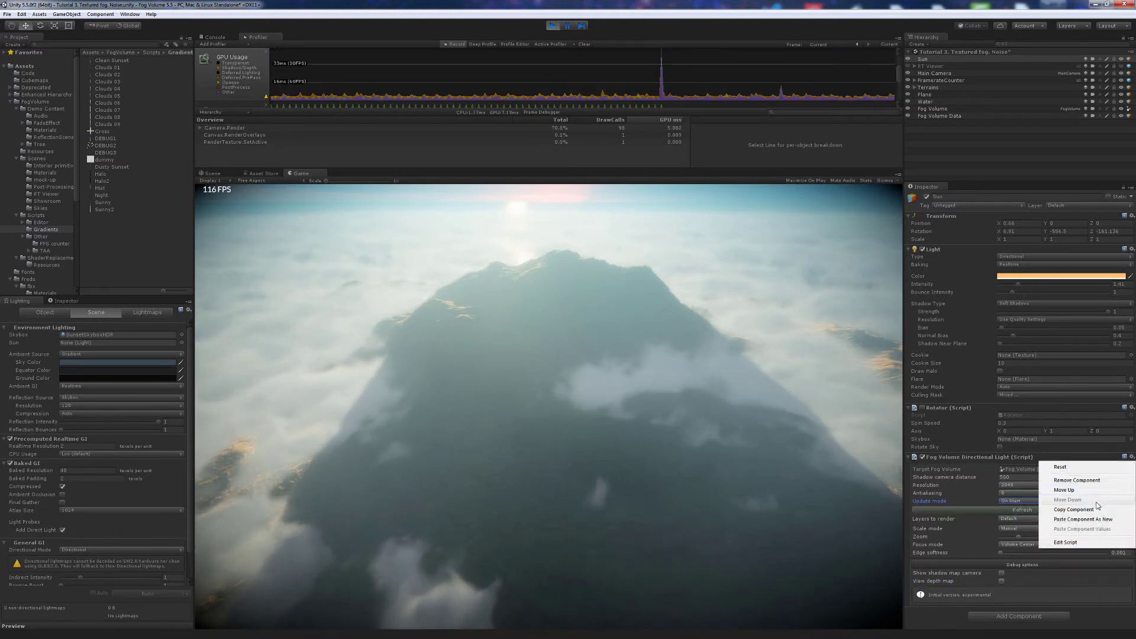
click(1070, 510)
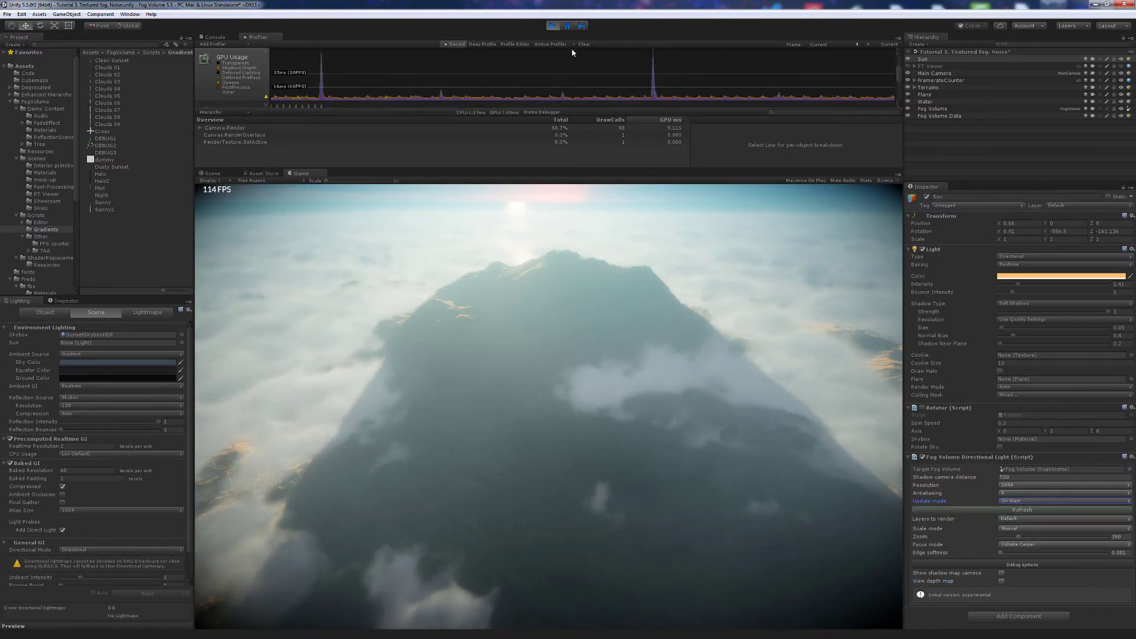
click(550, 26)
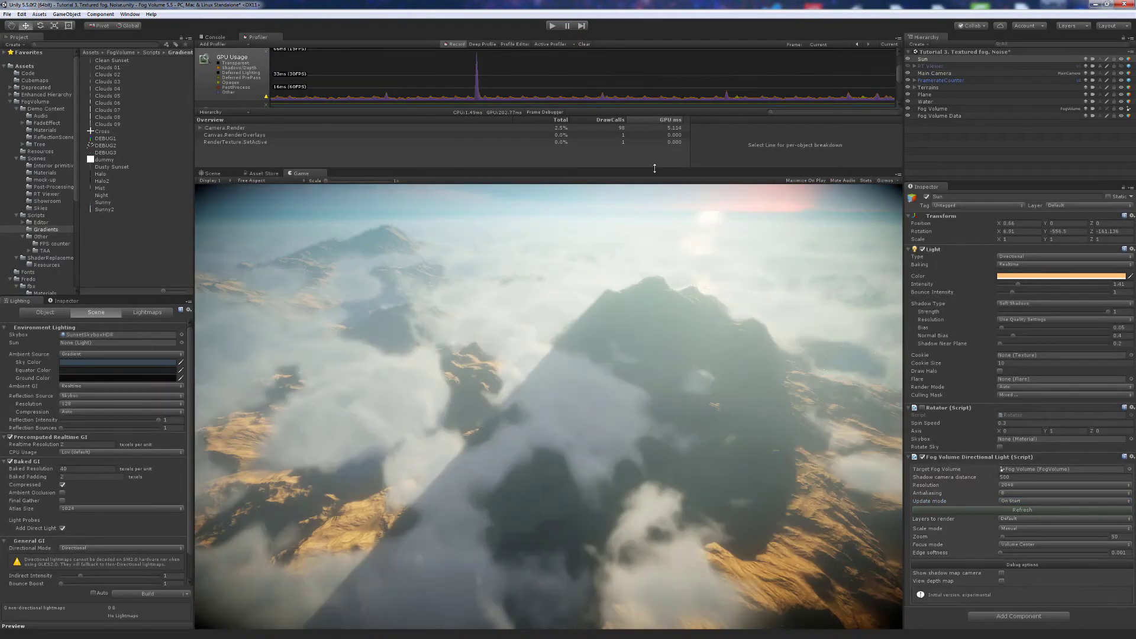
click(1131, 457)
click(1080, 530)
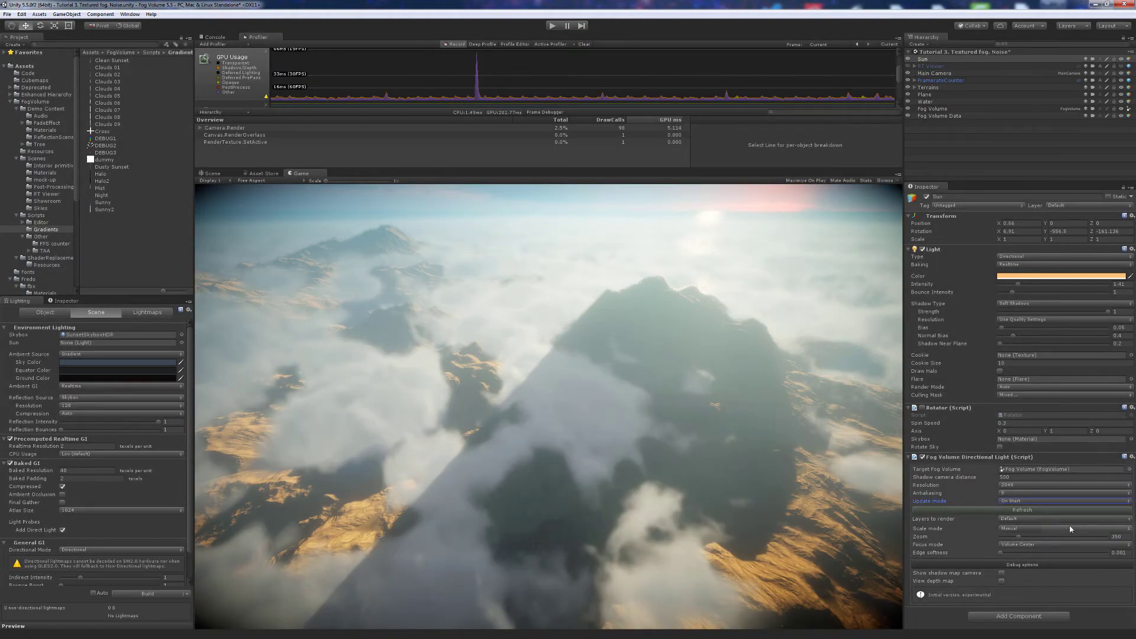
Save the scene, run it and examine the Camera.Render GPU cost of the fog in the profiler before stopping play mode
key(ctrl+s)
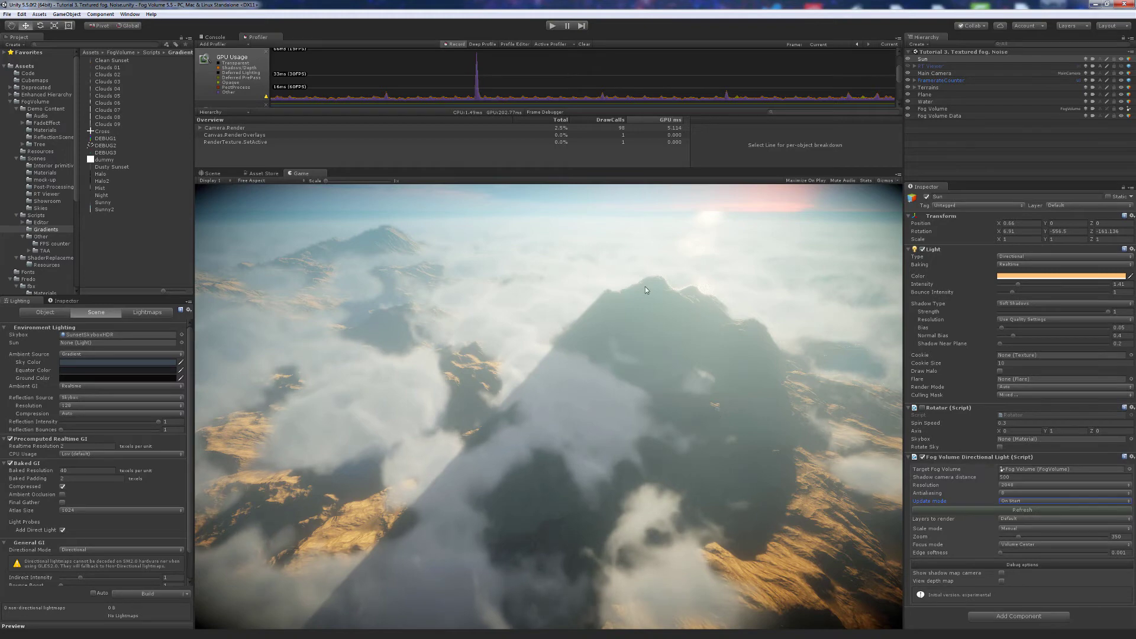
click(552, 26)
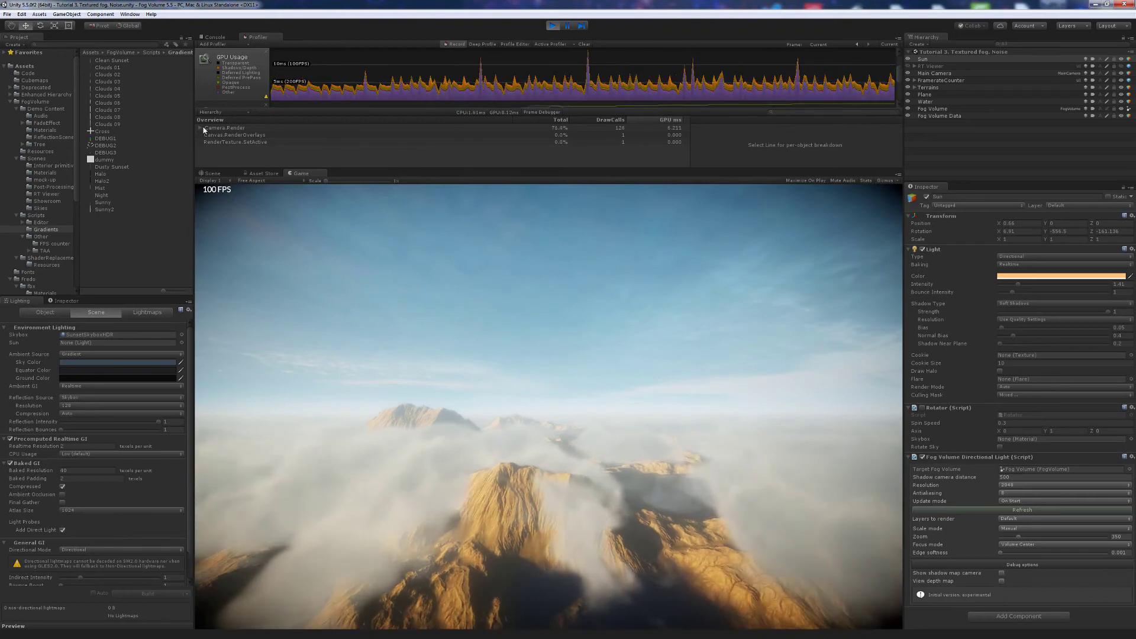
click(201, 128)
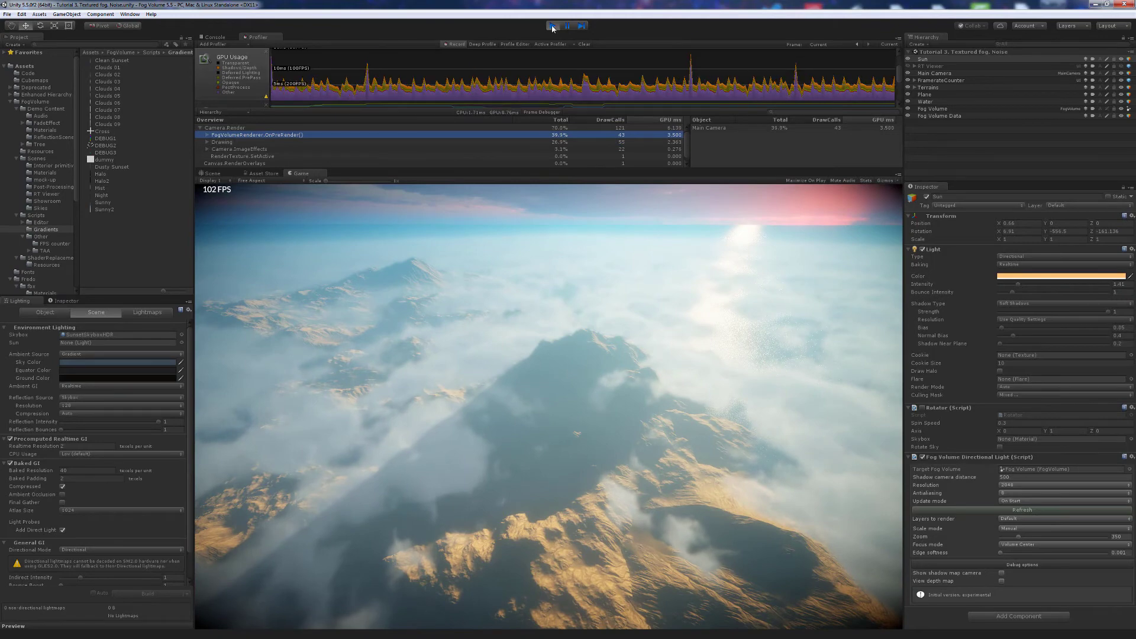
click(552, 26)
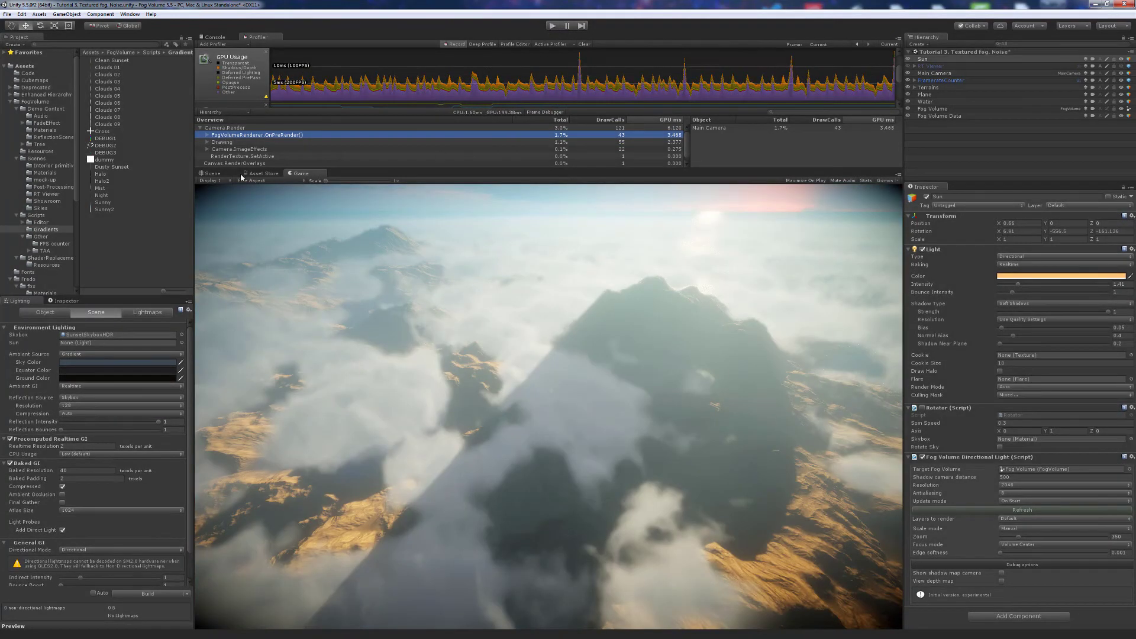
Create a Fog Volume Primitive in the Scene view
click(223, 175)
key(s)
right_drag(572, 305, 474, 323)
key(w)
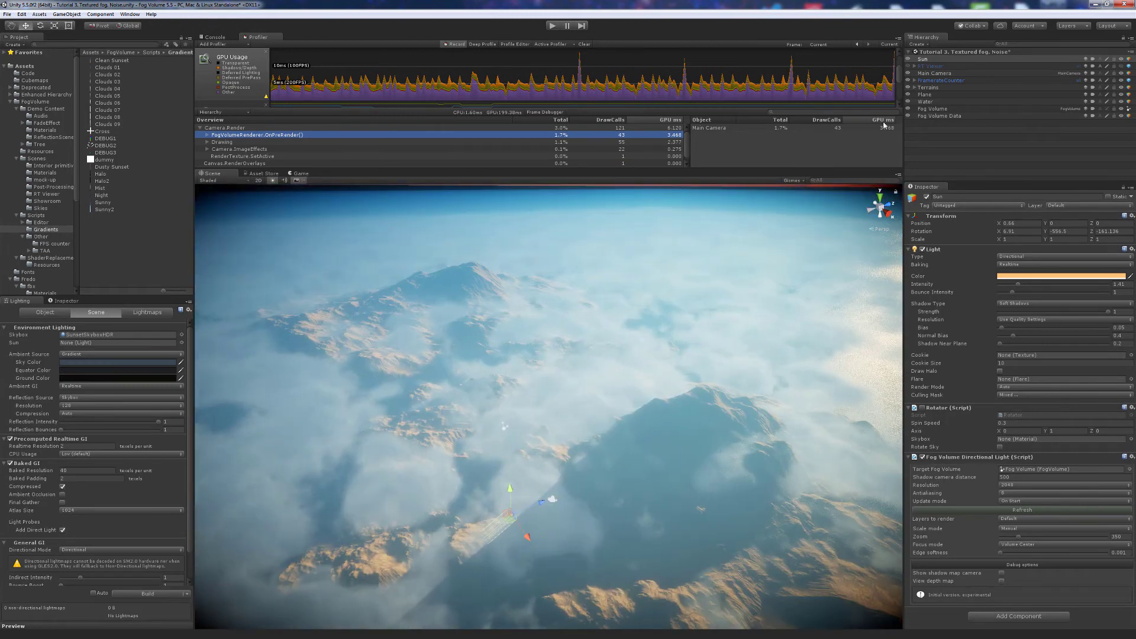
click(918, 44)
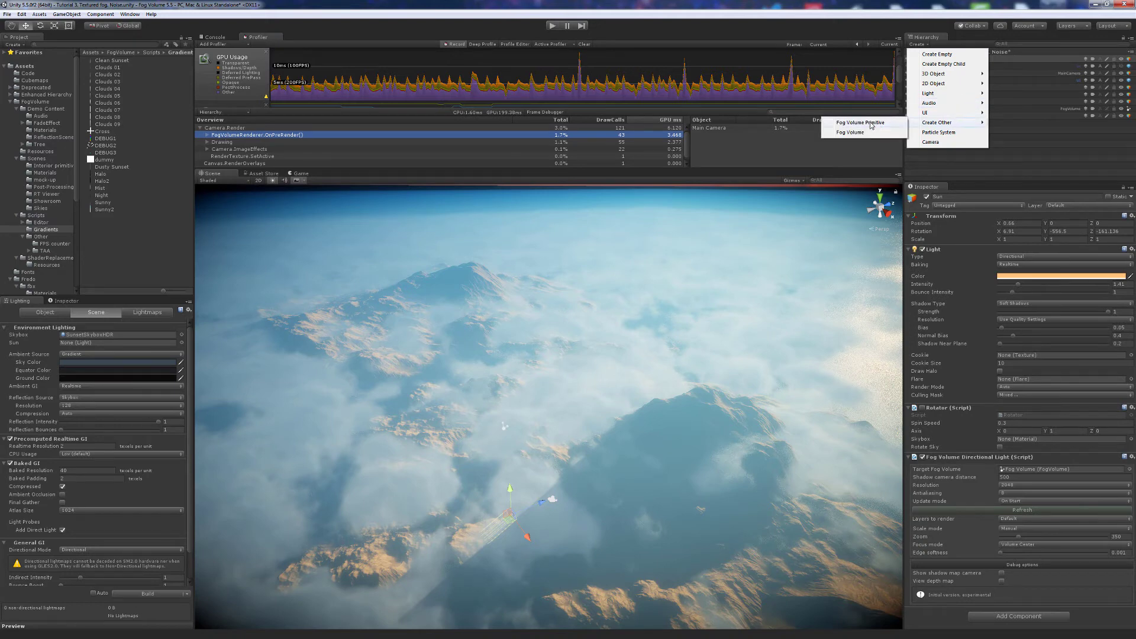
click(871, 123)
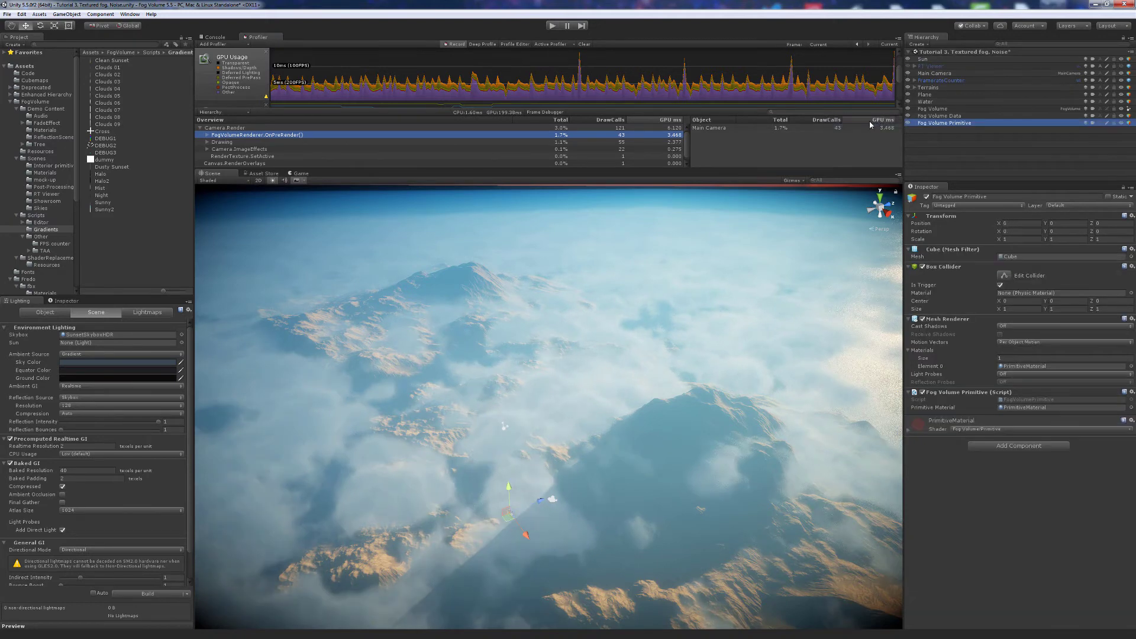
Move the fog primitive over the mountains and scale it to about 232 × 47 × 47
right_drag(588, 398, 570, 436)
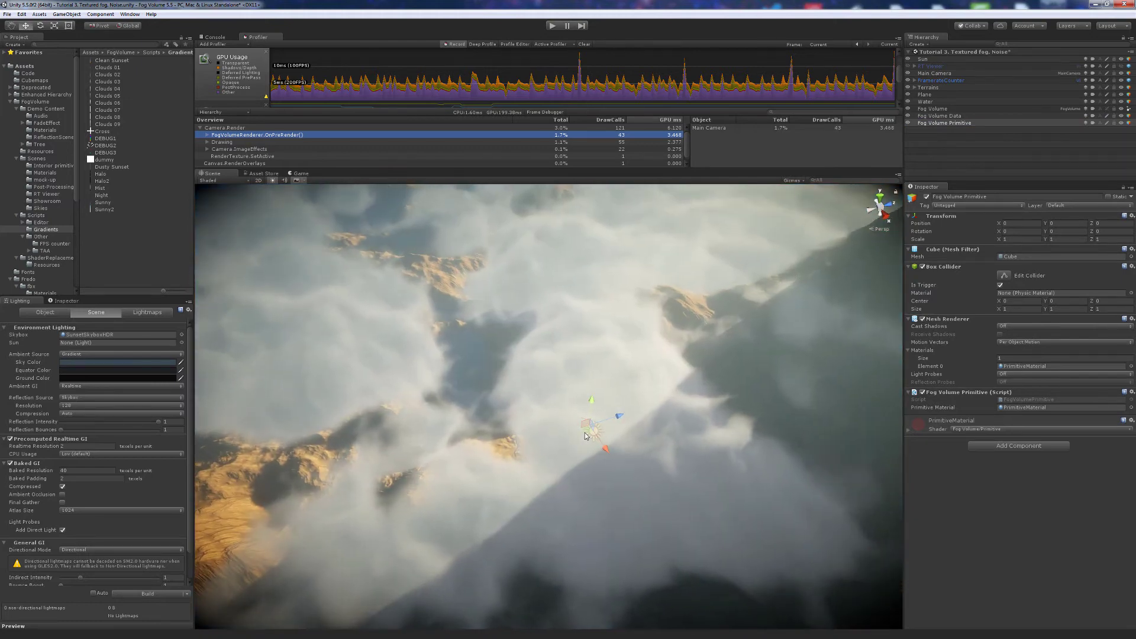
drag(533, 401, 471, 355)
right_drag(517, 397, 623, 402)
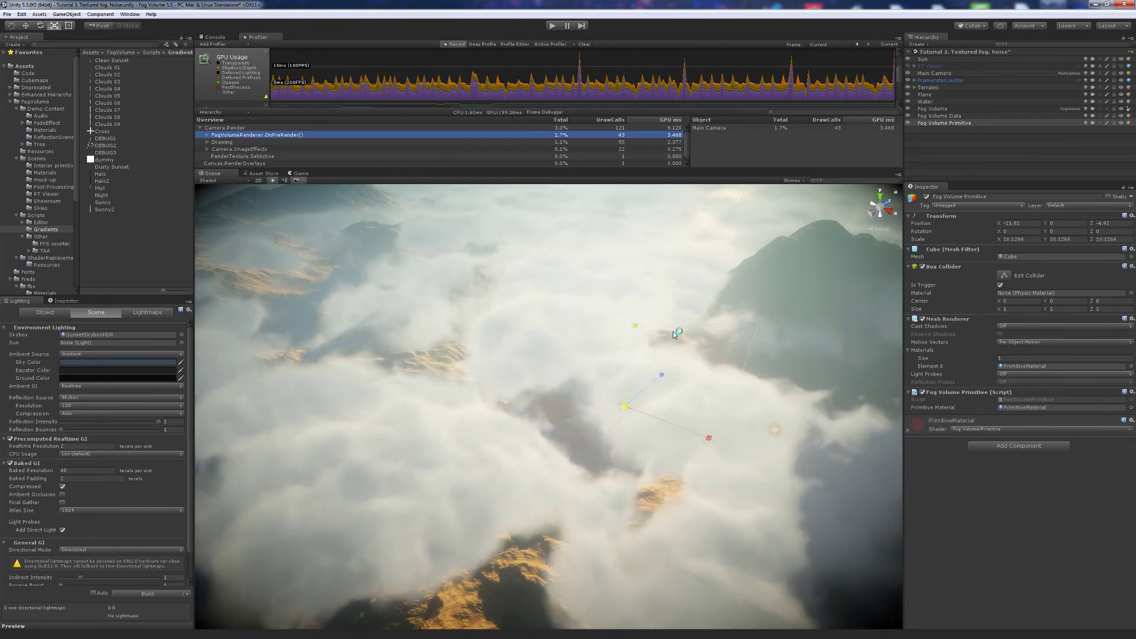
drag(682, 322, 680, 325)
scroll(674, 337, down, 15)
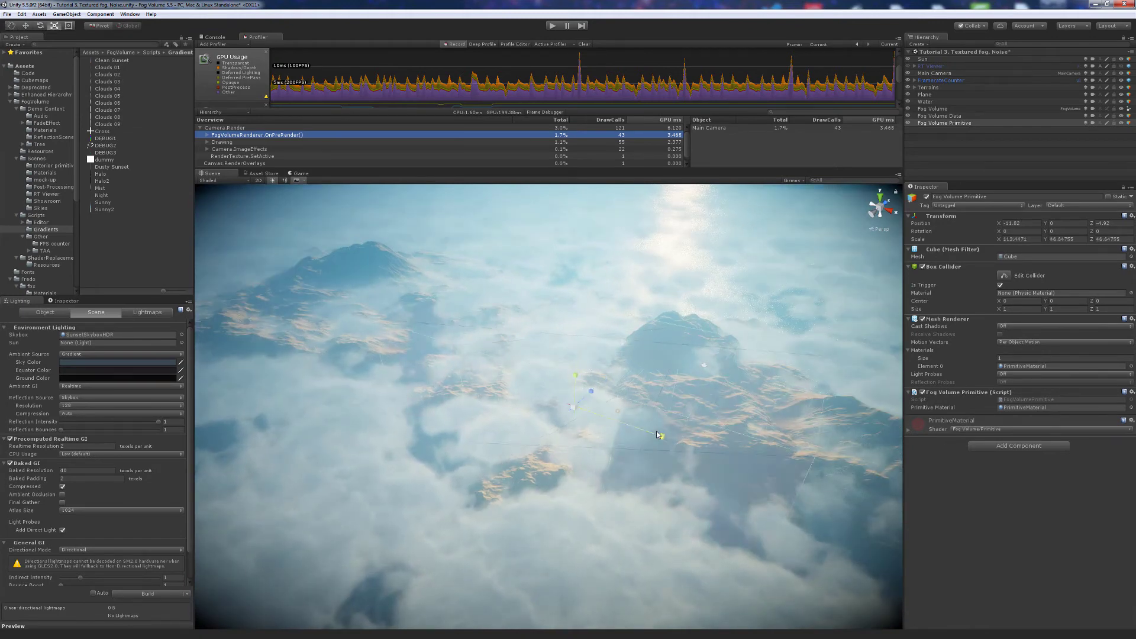
key(d)
right_drag(686, 404, 498, 385)
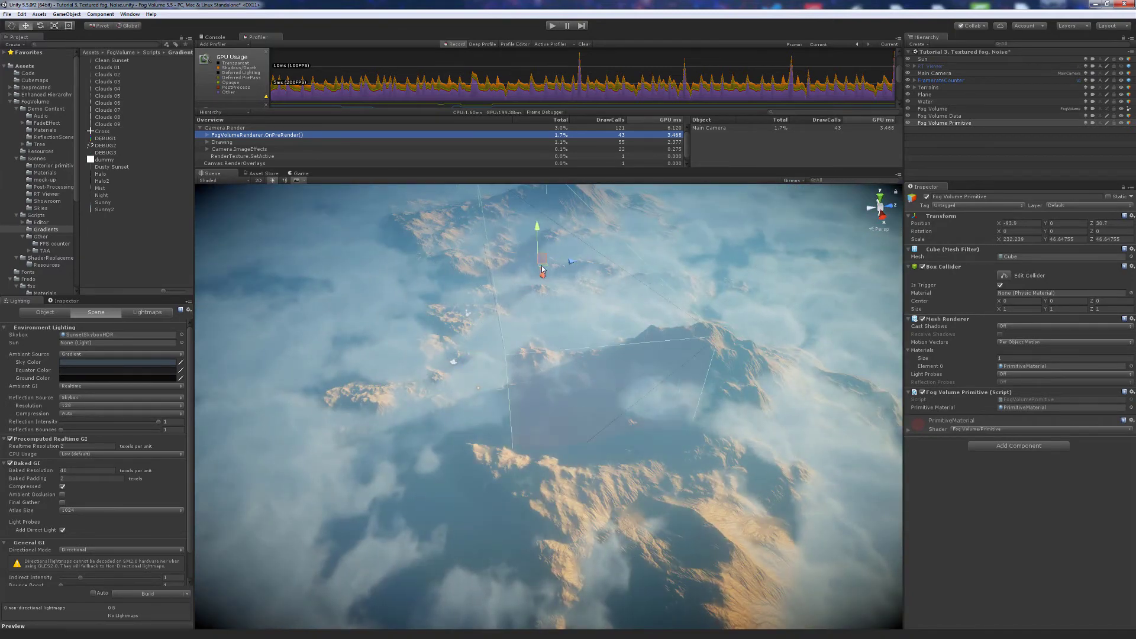
right_drag(521, 379, 547, 347)
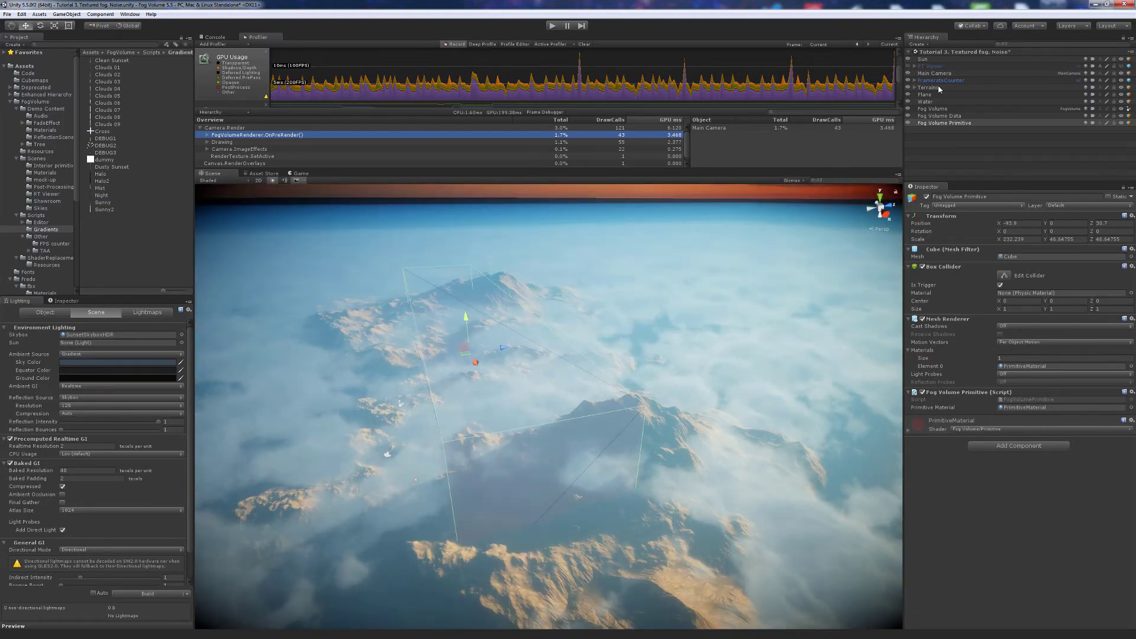
Collapse the Fog Volume's noise settings and enable primitives in its renderer settings
click(928, 109)
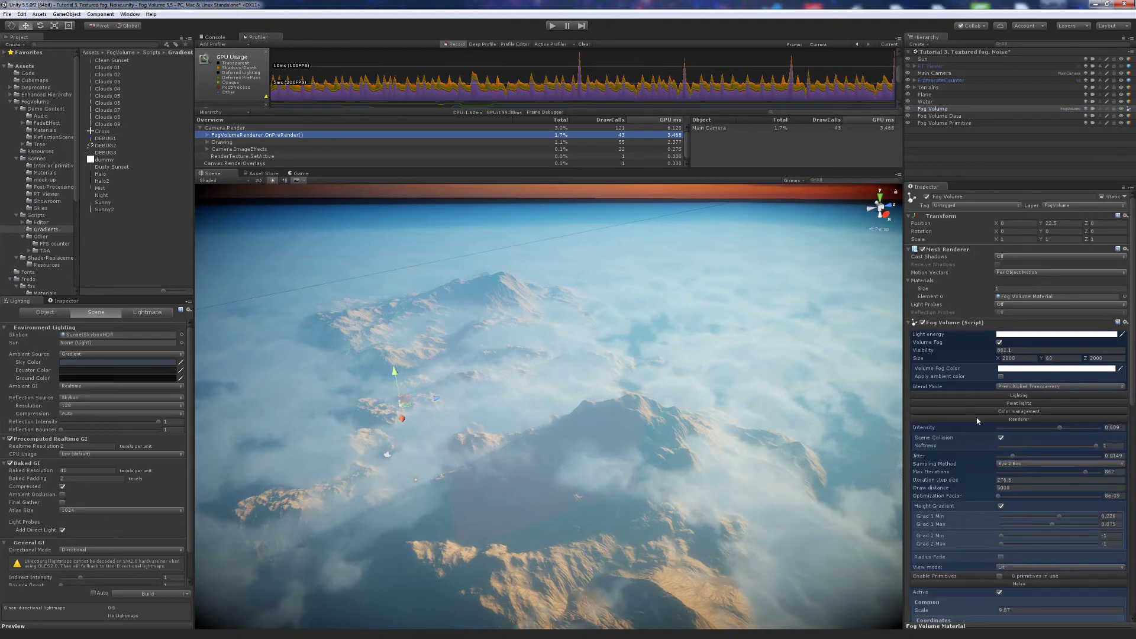
scroll(973, 494, down, 5)
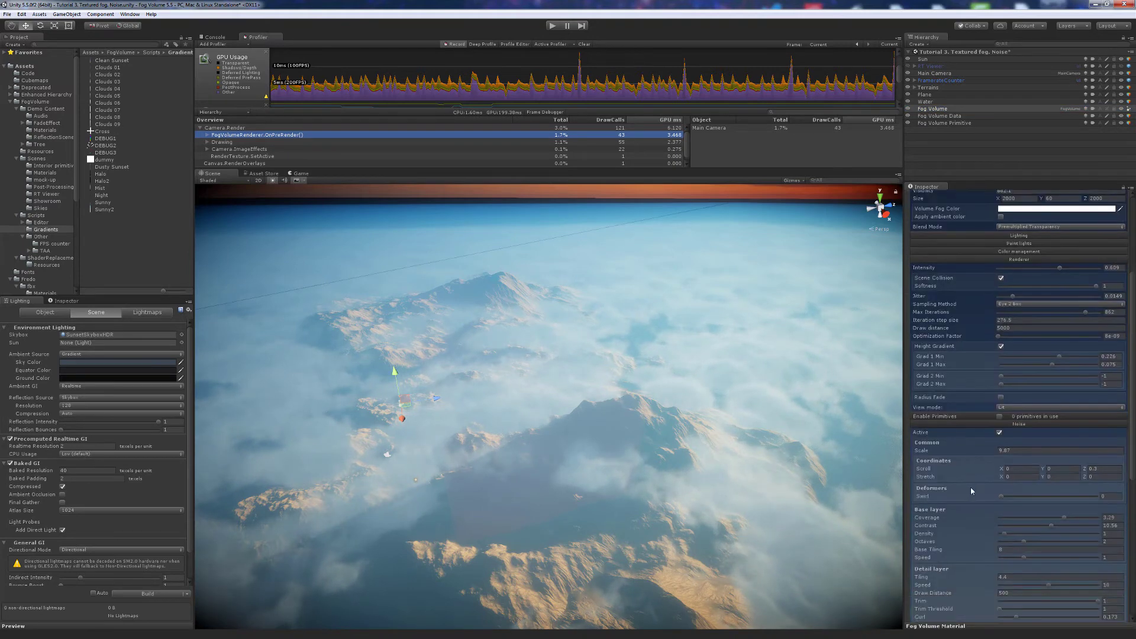
click(990, 424)
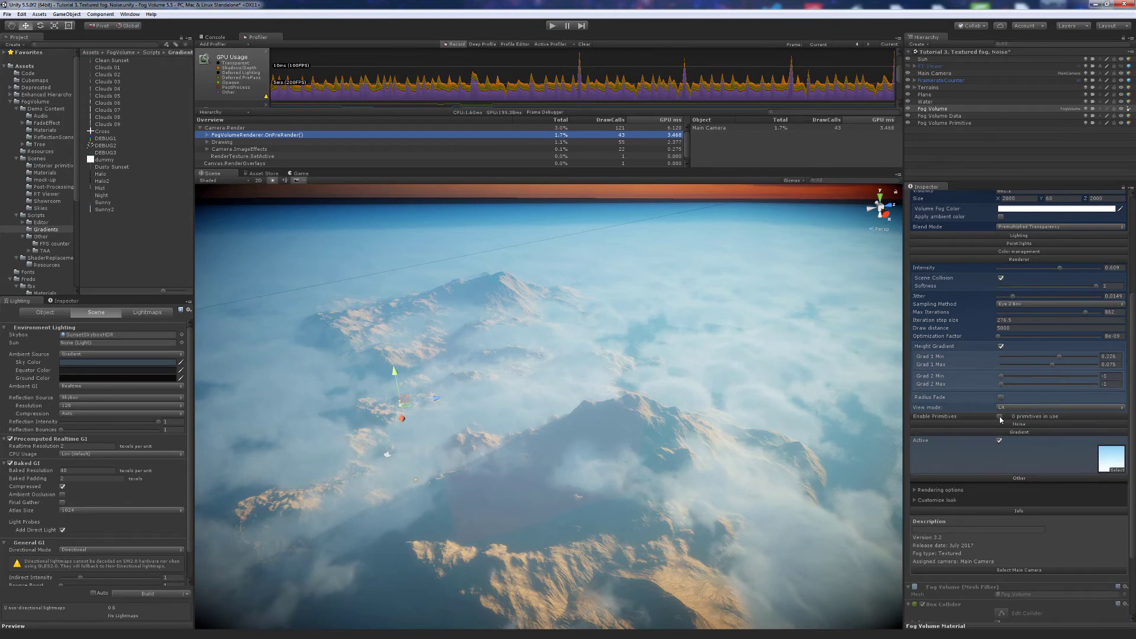
click(1000, 417)
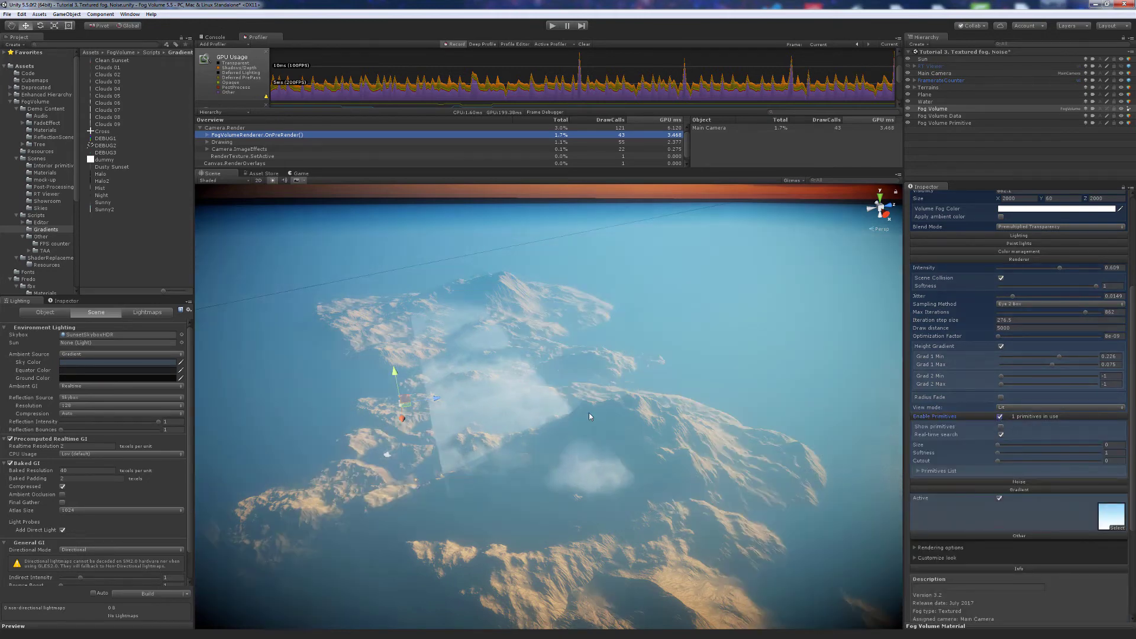
Turn off real-time search for primitives and select the listed primitive while keeping the Fog Volume's settings locked in the Inspector
alt+drag(481, 432, 553, 431)
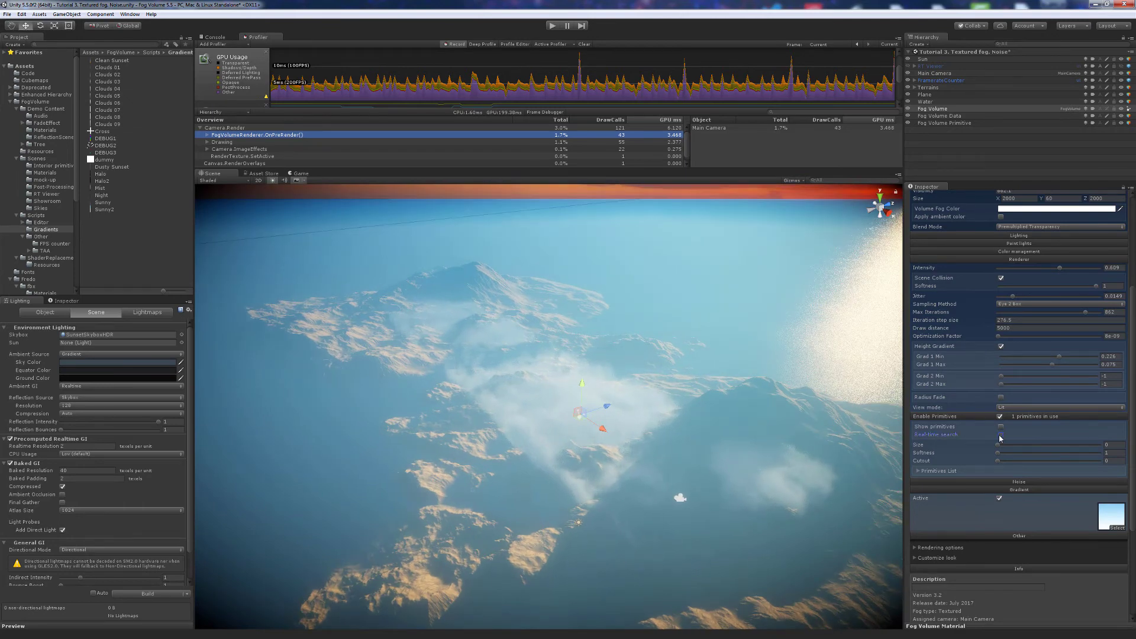
click(918, 471)
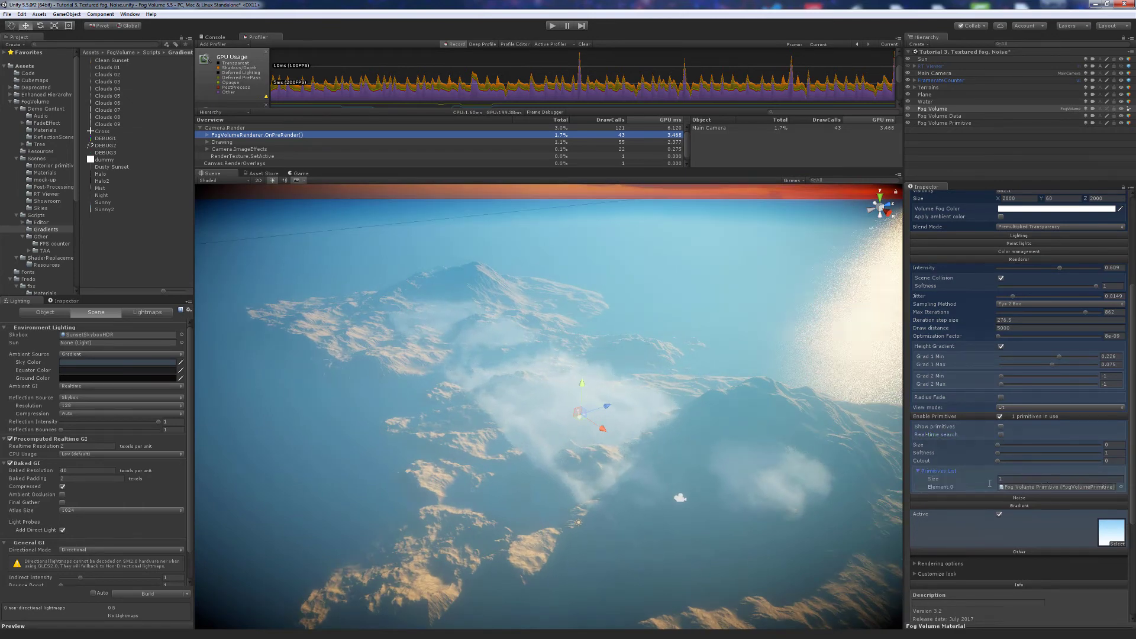
alt+drag(752, 423, 644, 465)
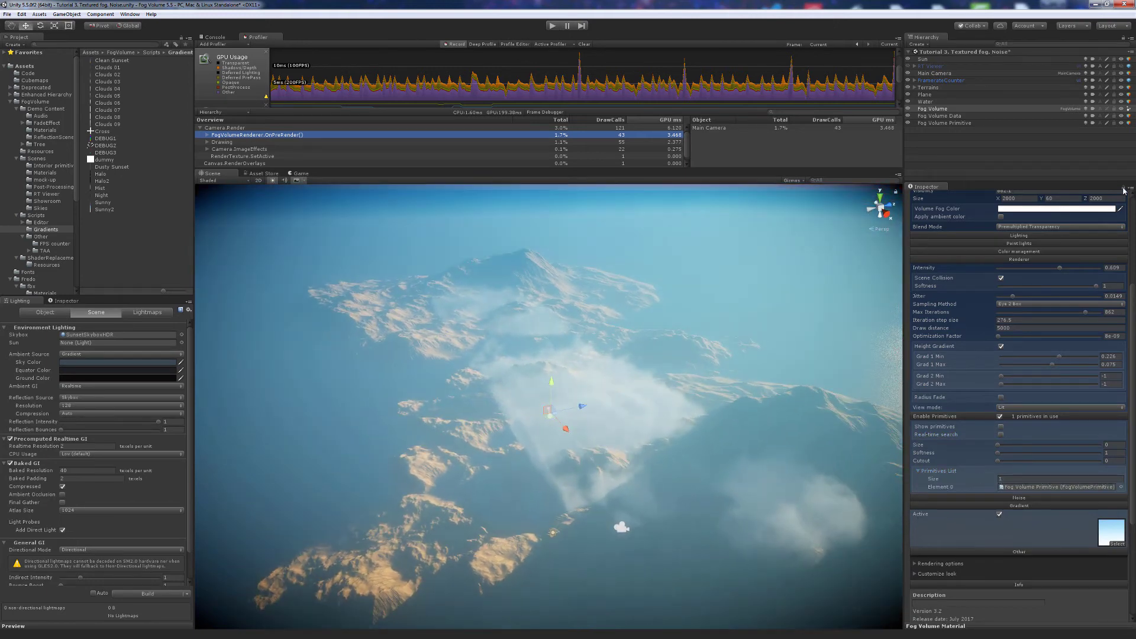
double_click(1031, 487)
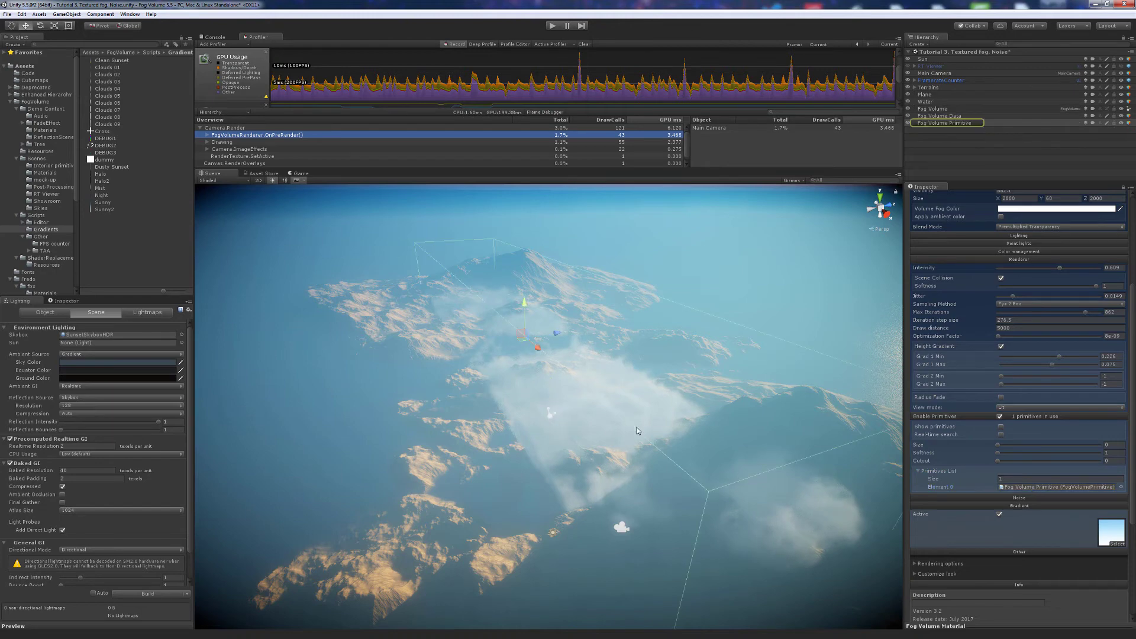
Reposition and resize the fog primitive so it encloses the mountain peak in front of the sun's reflection
drag(509, 354, 555, 304)
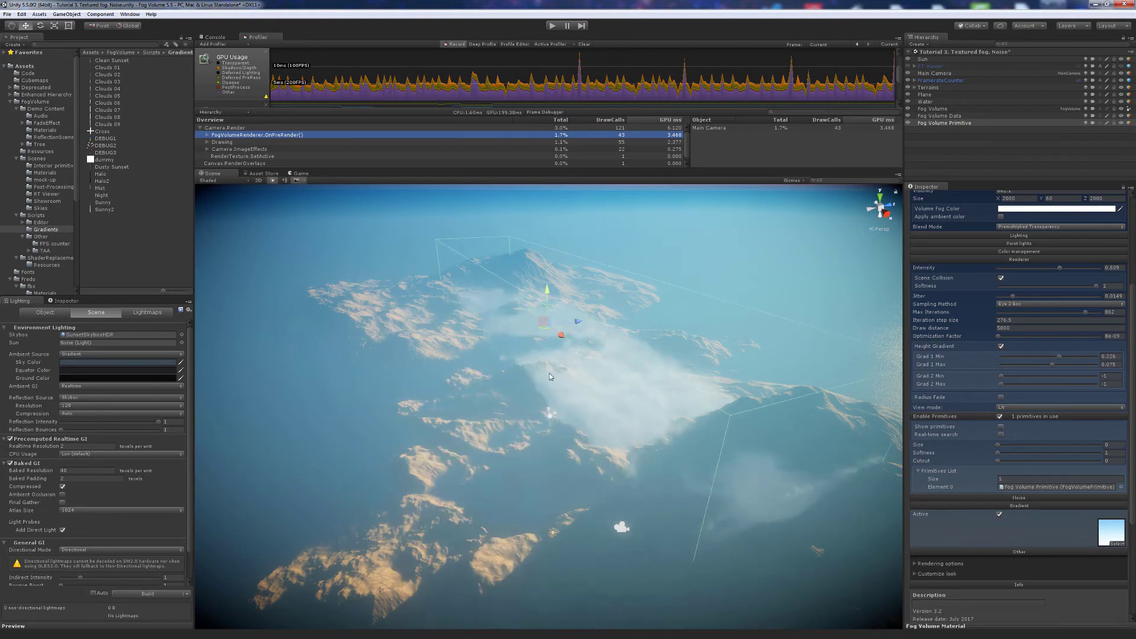
right_drag(577, 380, 639, 396)
alt+drag(660, 399, 648, 396)
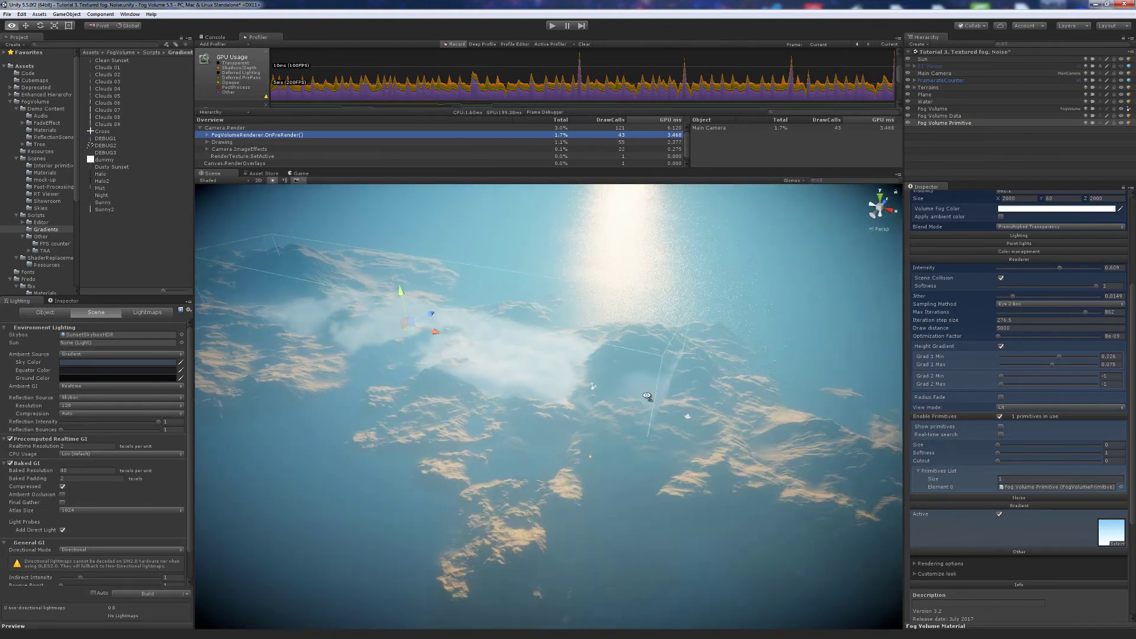
drag(506, 347, 655, 370)
key(r)
key(w)
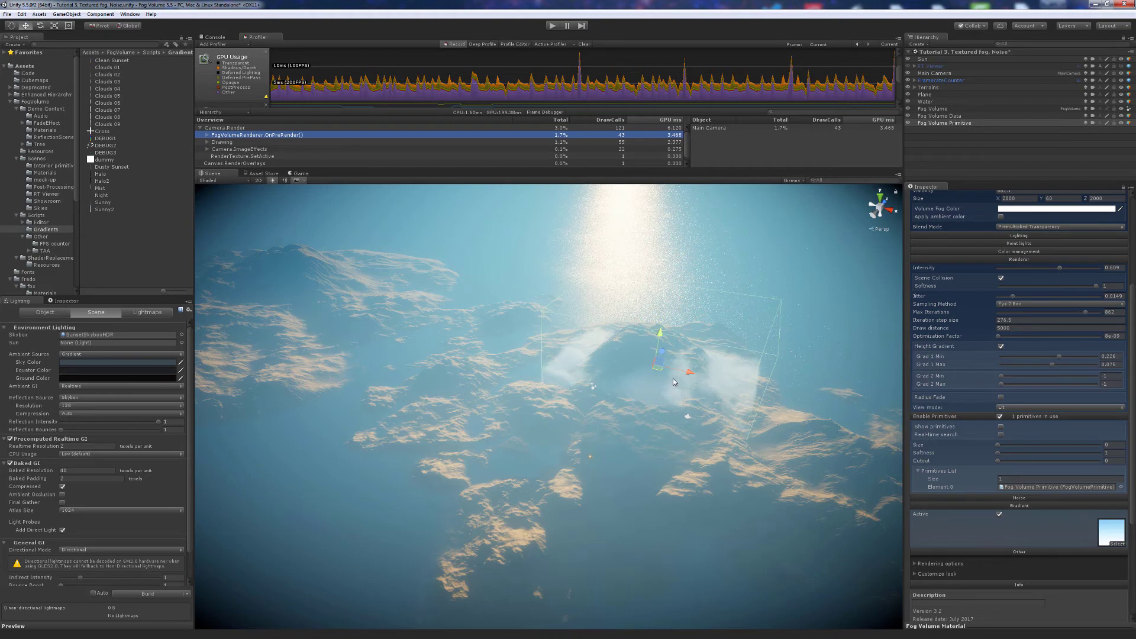
Duplicate the fog primitive onto the second mountain and refresh the primitives list with a brief real-time search
key(ctrl+d)
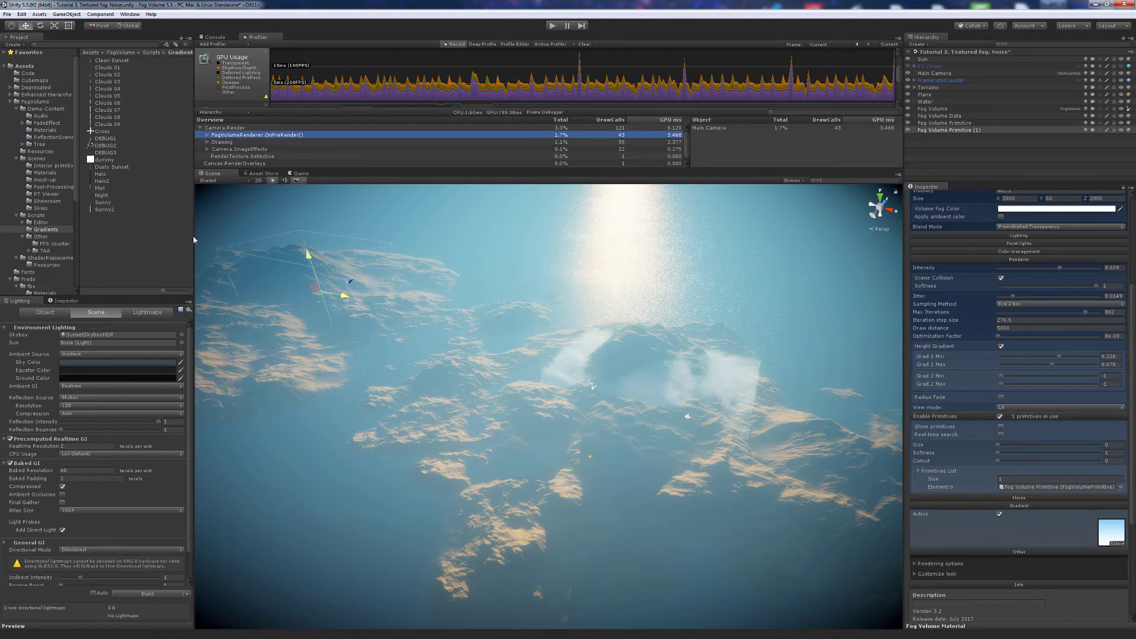
drag(192, 235, 168, 219)
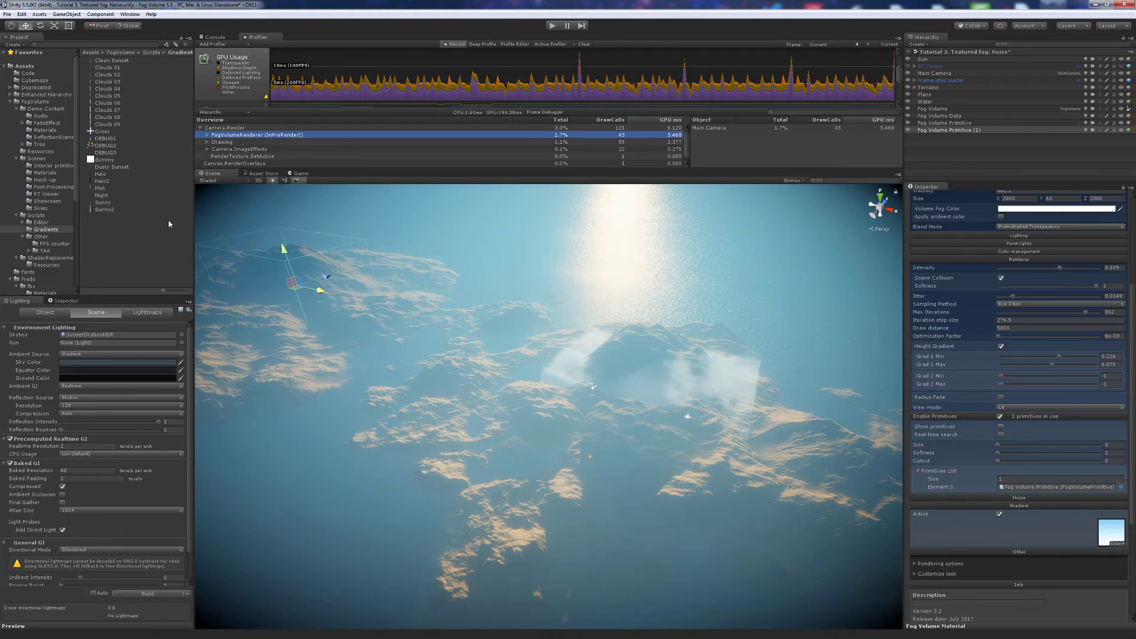
click(1001, 435)
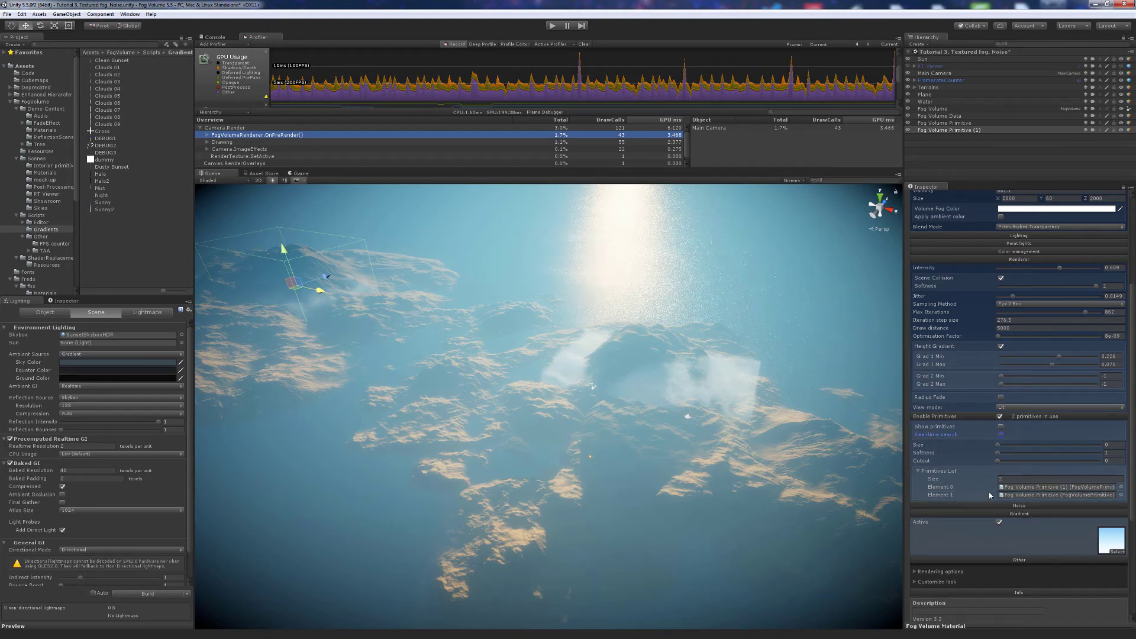
Set the Fog Volume's primitive Softness to 39.5 and Size to -56.9 to blend the fog edges
right_drag(640, 386, 651, 394)
key(a)
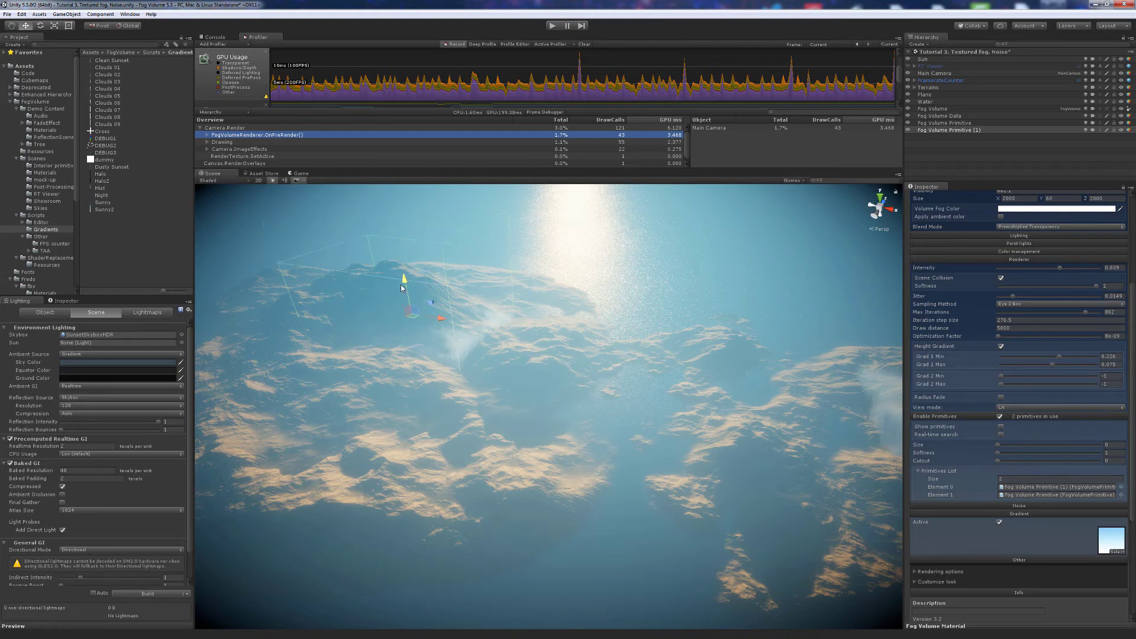
right_drag(441, 293, 496, 323)
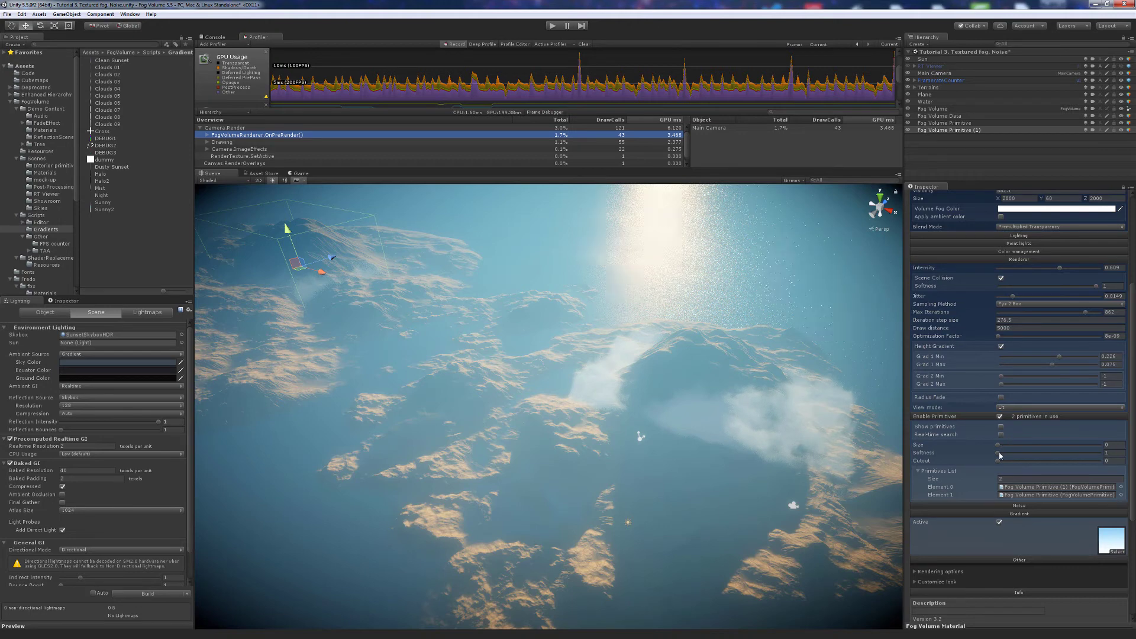
drag(1007, 455, 1039, 448)
right_drag(721, 416, 614, 377)
key(d)
Move the second primitive along and down the mountain's slope, and raise the primitive Softness to 43.8
drag(557, 337, 606, 337)
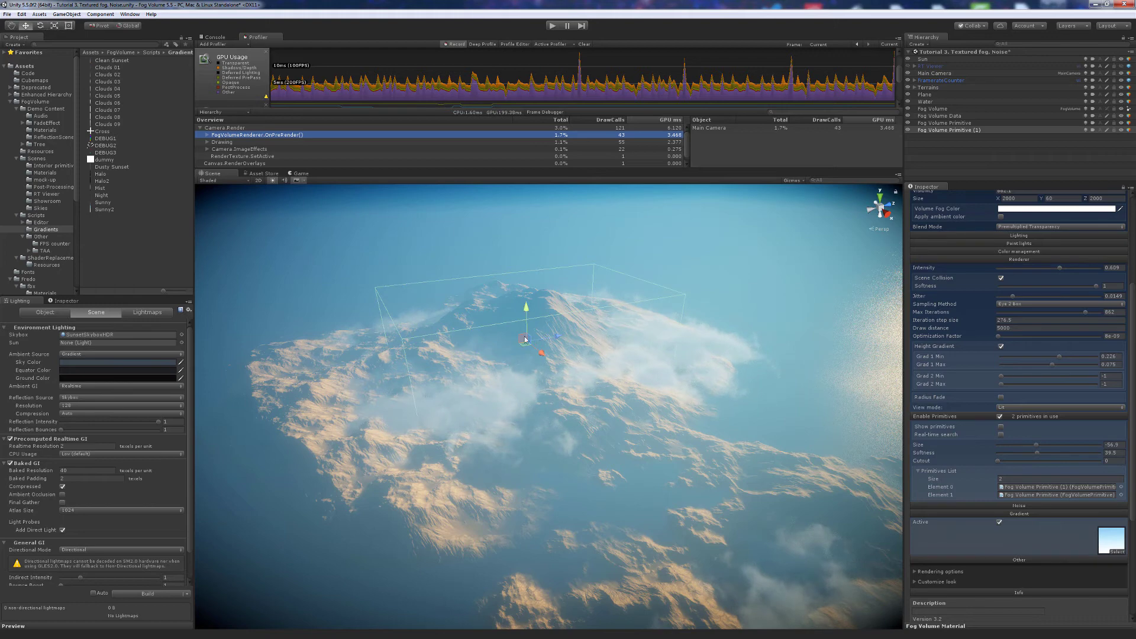
drag(512, 340, 440, 350)
key(w)
drag(435, 282, 439, 307)
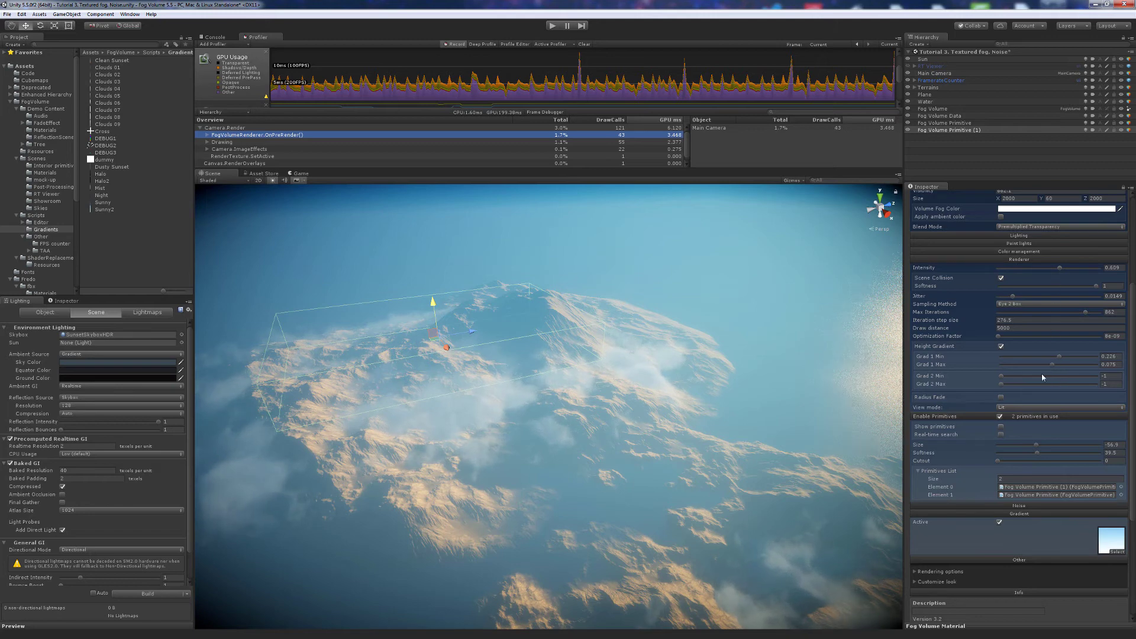
mouse_move(1038, 455)
mouse_down()
mouse_move(1010, 455)
mouse_move(1043, 455)
mouse_up()
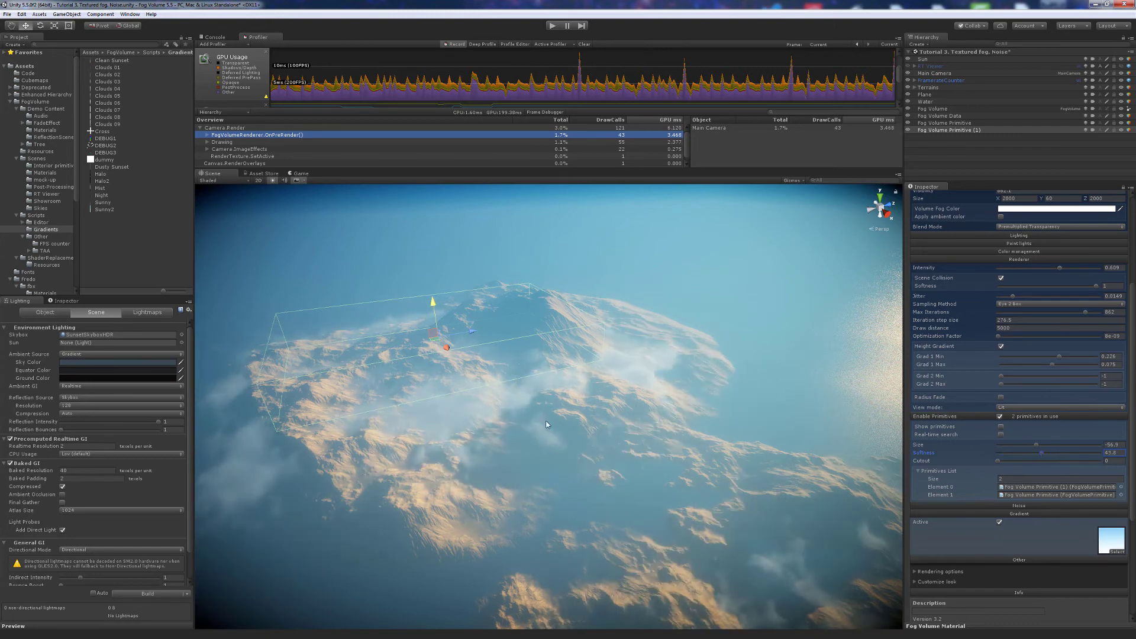
Turn on Show primitives for the Fog Volume and expand the second primitive's PrimitiveMaterial settings
right_drag(546, 421, 584, 448)
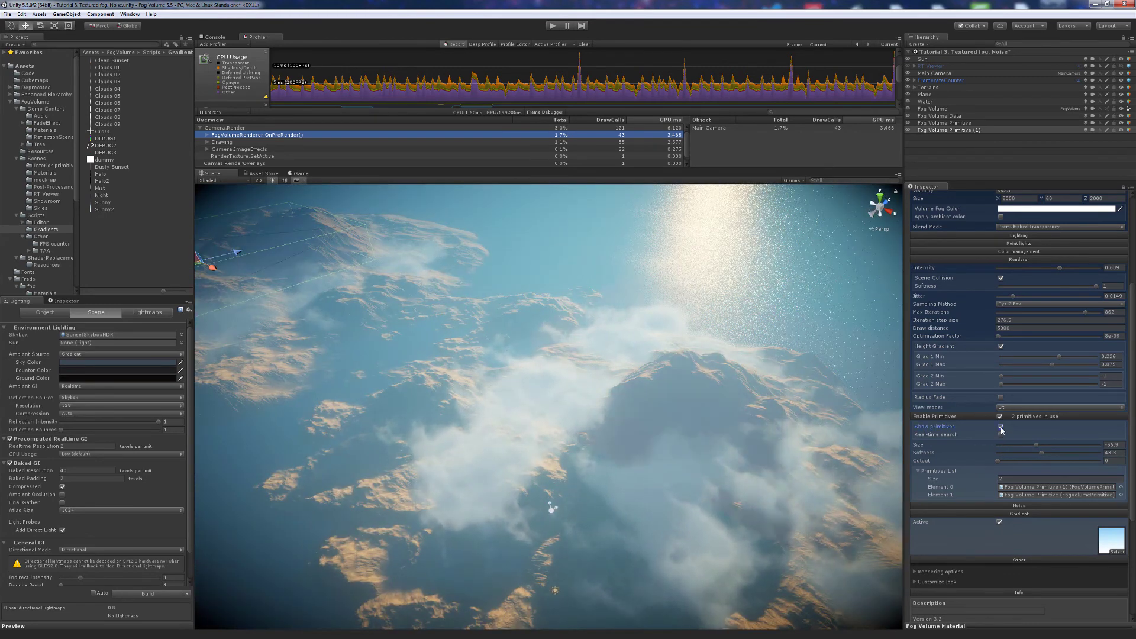
right_drag(673, 437, 656, 441)
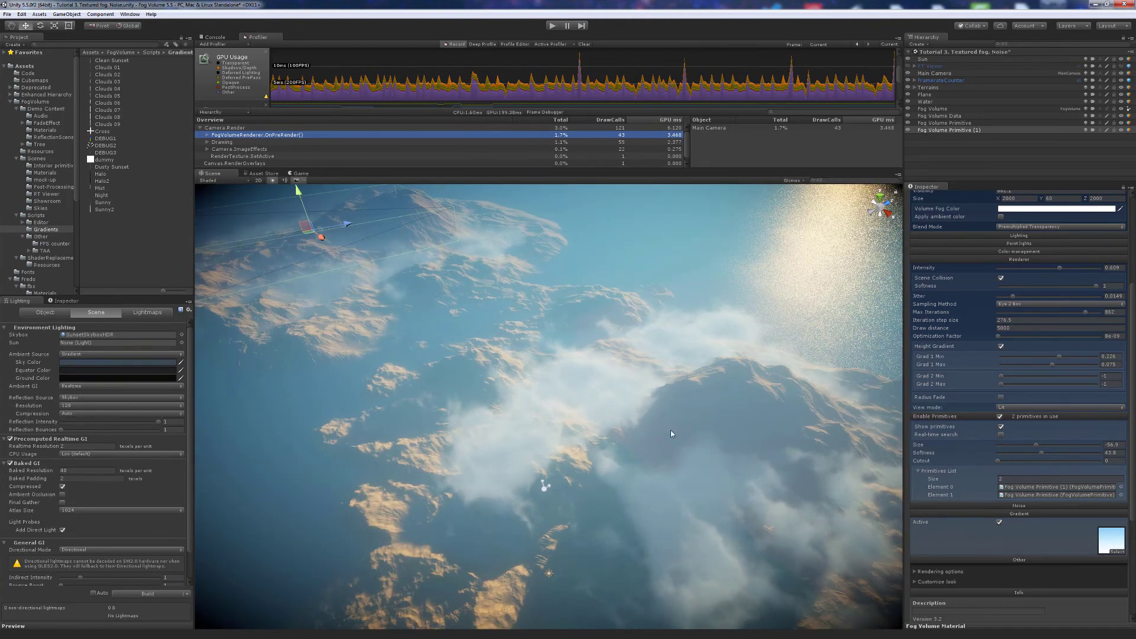
click(66, 301)
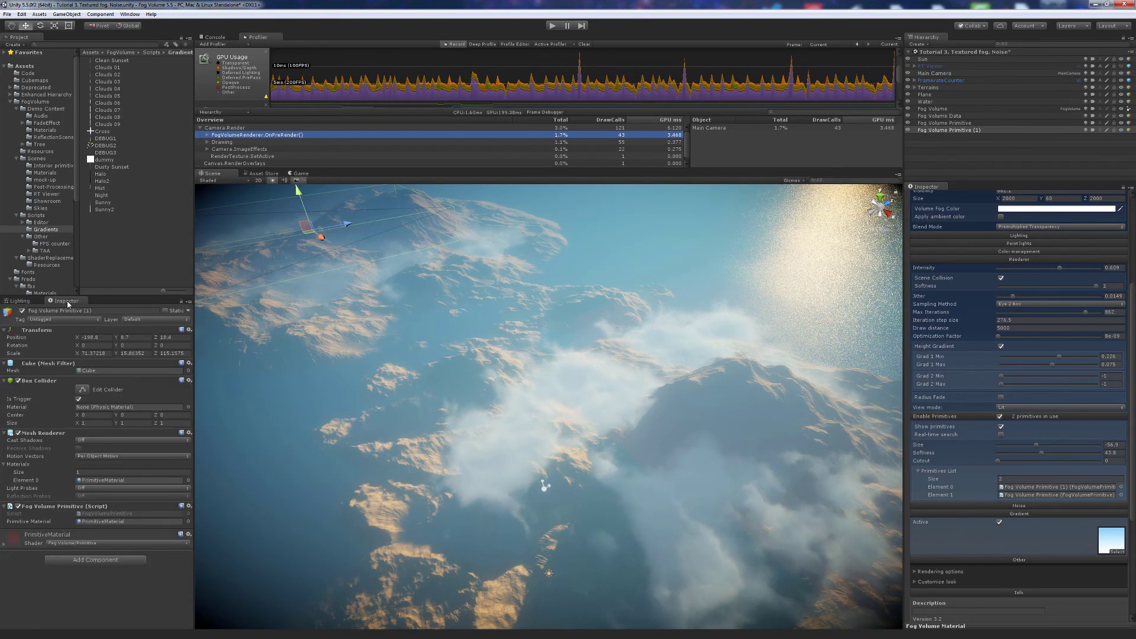
click(39, 538)
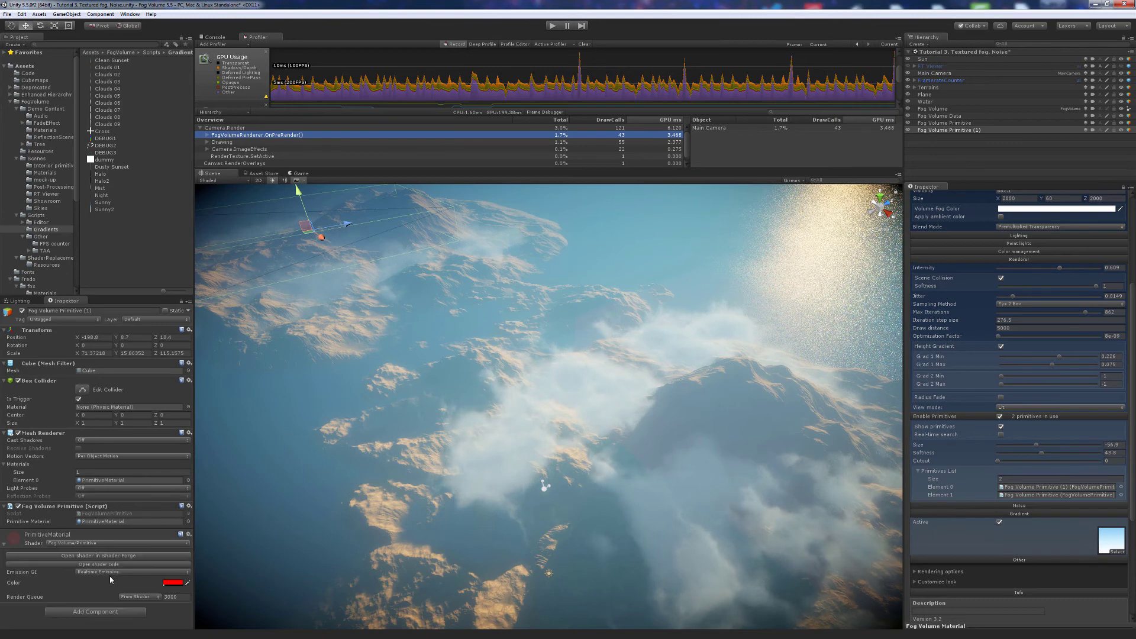
Raise the alpha of the primitive material's red color to 84, and toggle Show primitives repeatedly to compare, leaving it off
click(167, 583)
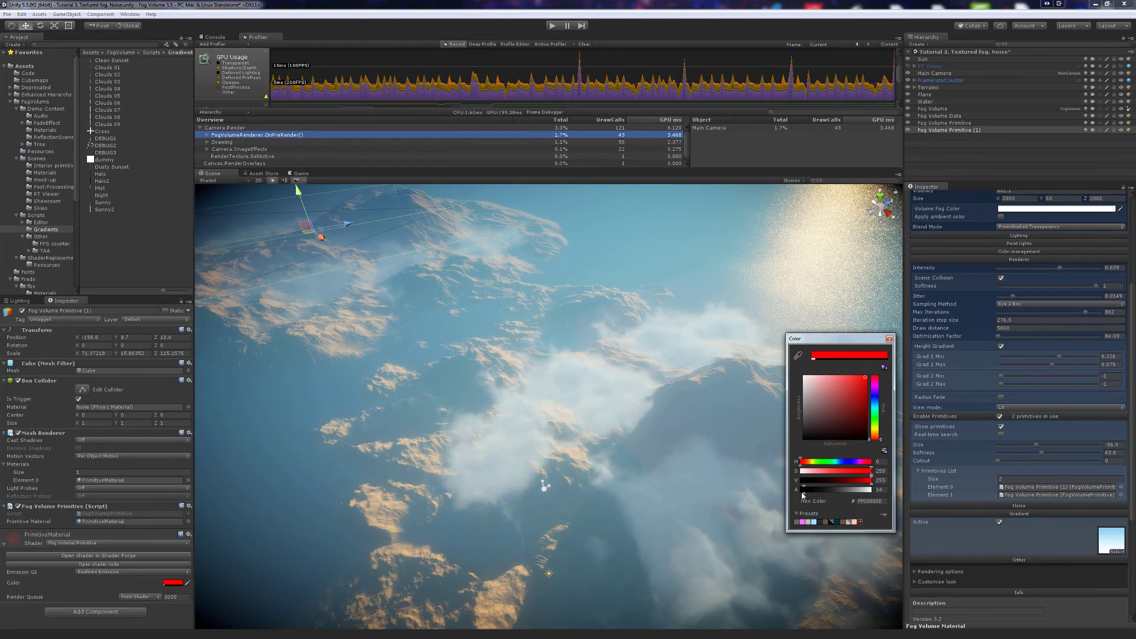
mouse_move(807, 493)
mouse_down()
mouse_move(855, 496)
mouse_move(825, 494)
mouse_up()
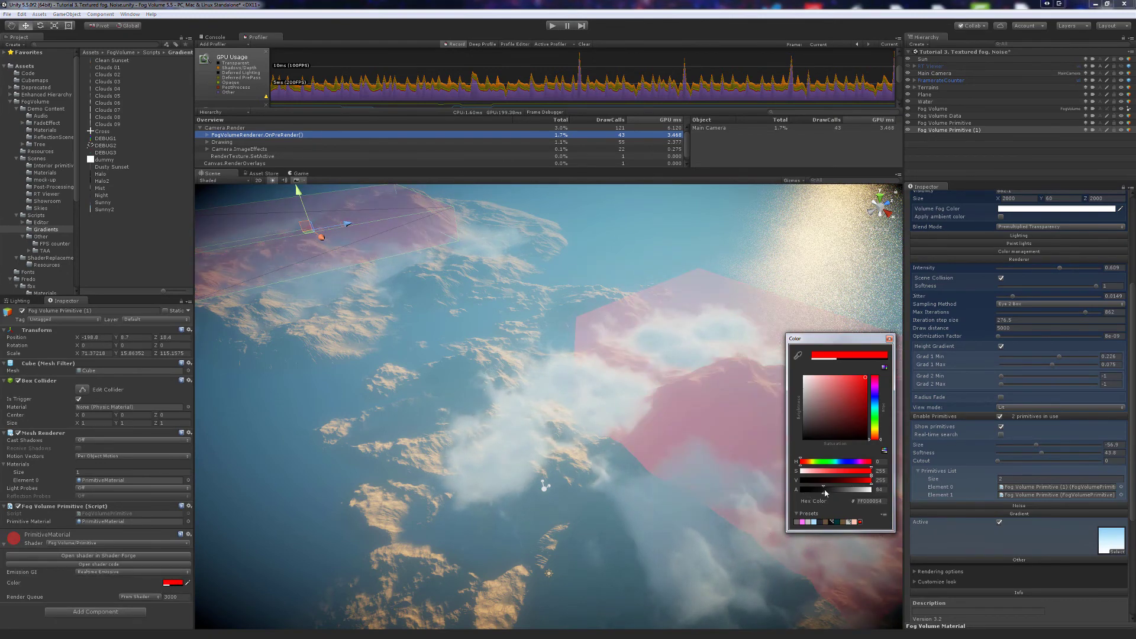
click(1001, 427)
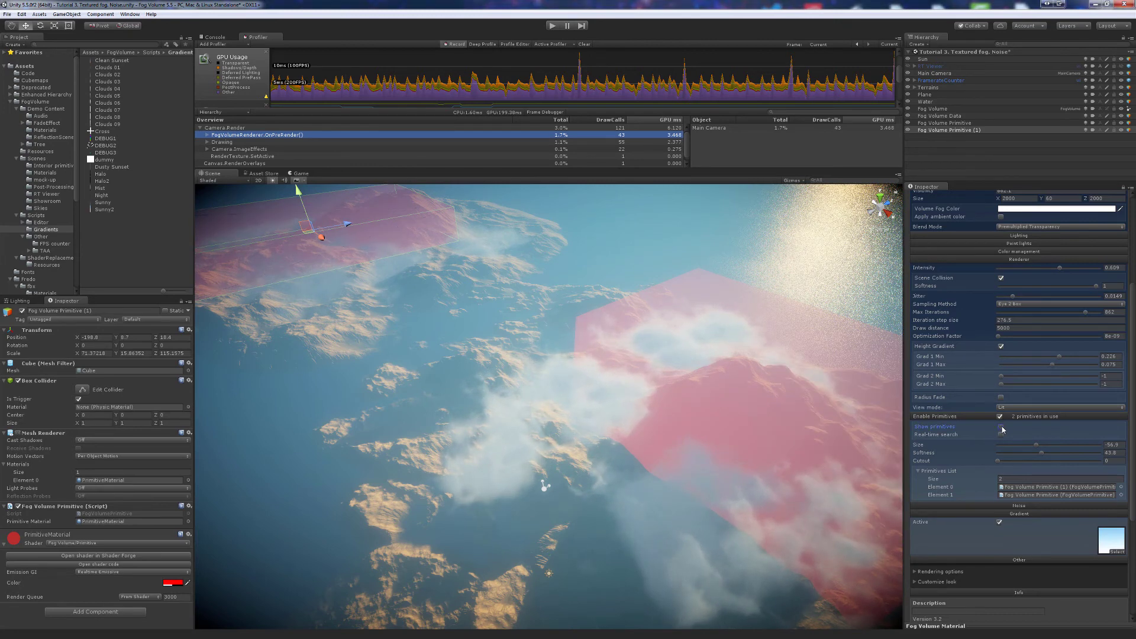
click(1001, 427)
click(1001, 426)
click(1001, 427)
click(1001, 427)
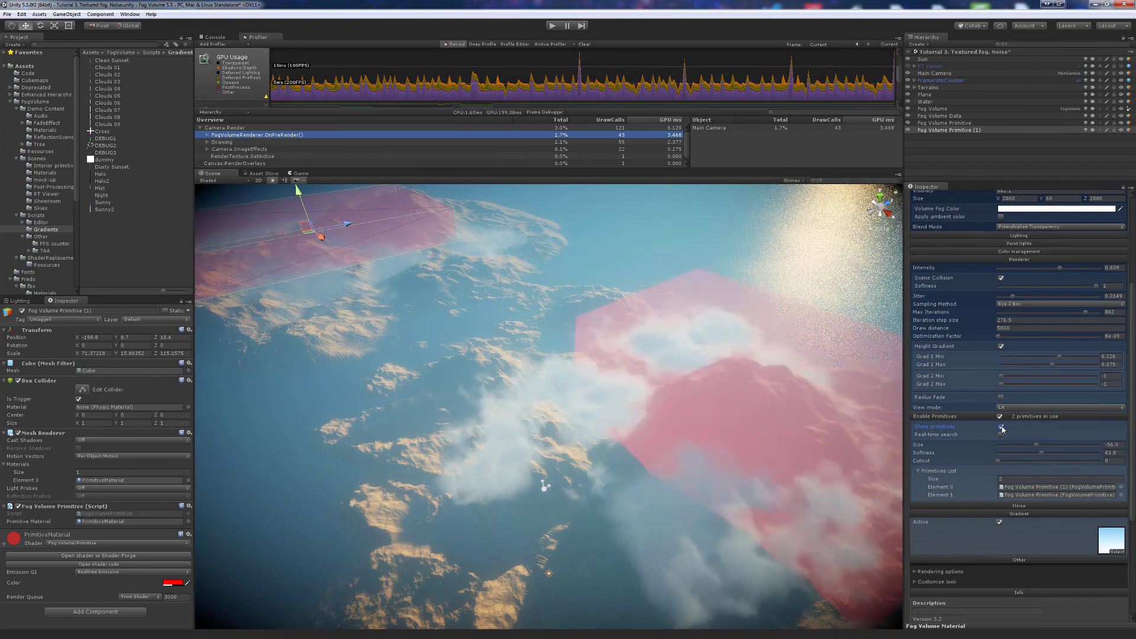
click(1001, 427)
alt+drag(743, 445, 727, 449)
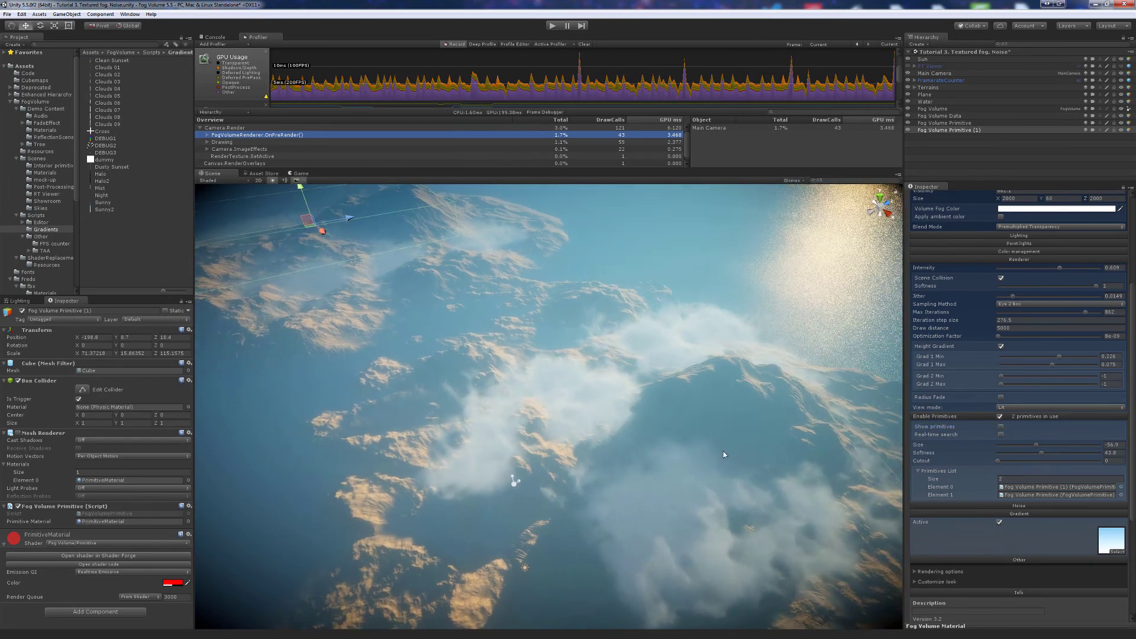
Select the original Fog Volume Primitive and rescale it to about 4.8 on Y and 100 on Z, shifting it toward the valley
double_click(1034, 495)
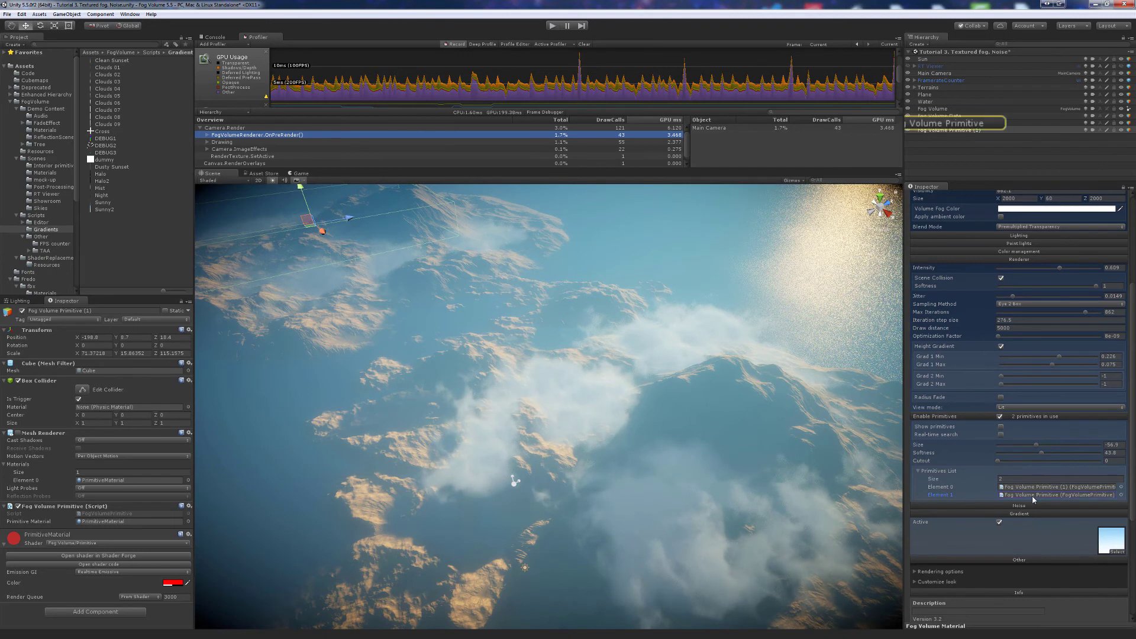
key(r)
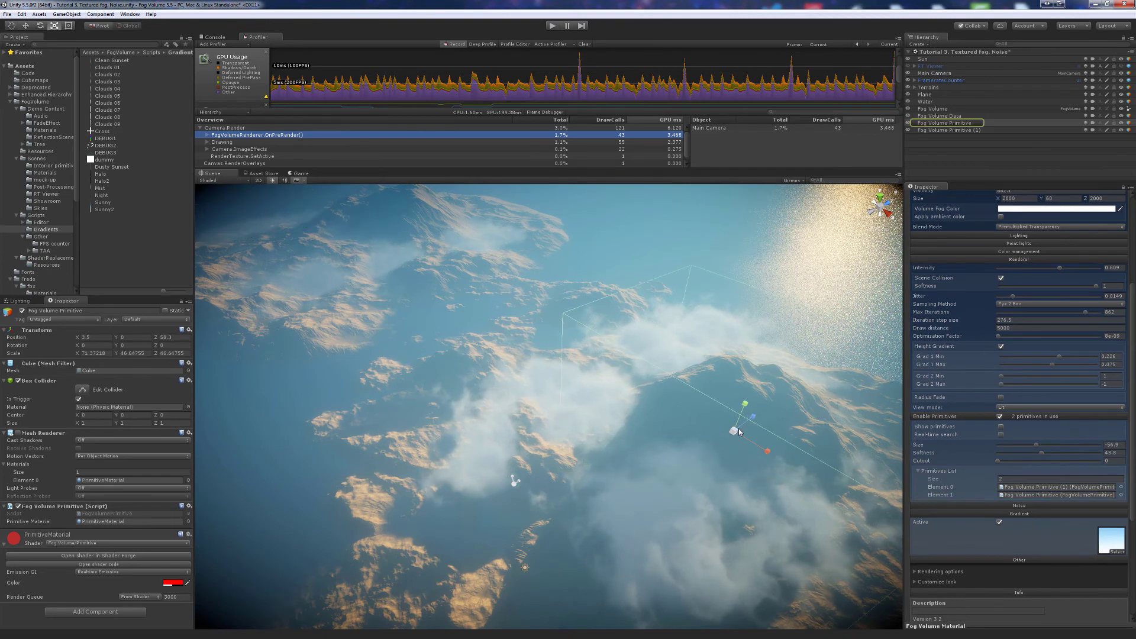
drag(754, 420, 685, 434)
key(w)
key(r)
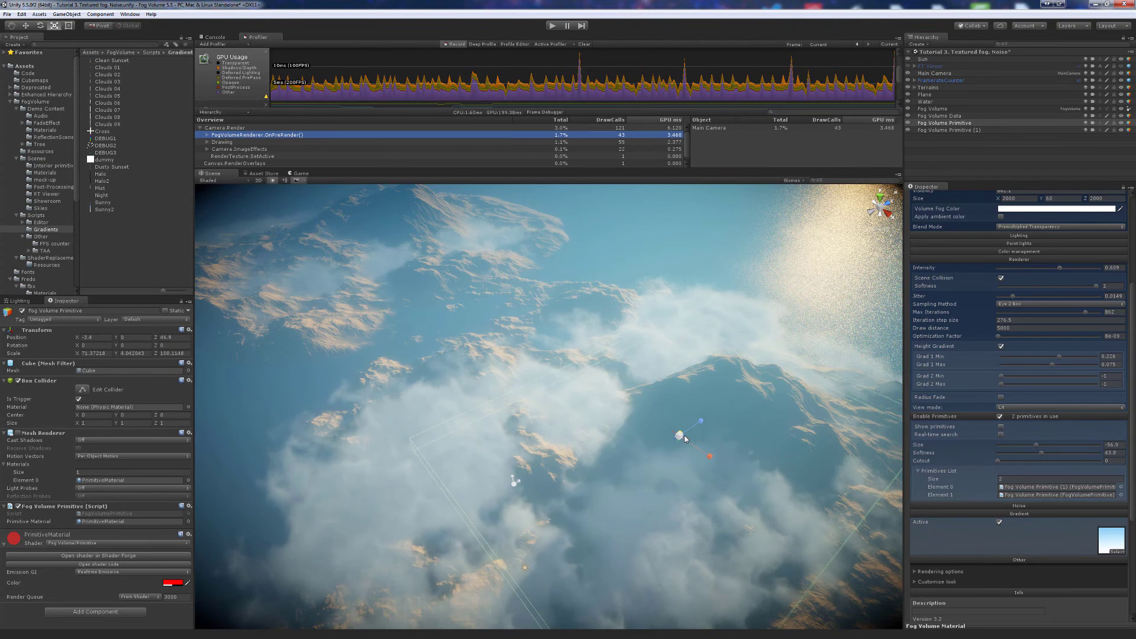
Lower the original primitive to Y -4.6, narrow it to about 7.4 on X, and reposition it to about X 9.6, Z 23
key(w)
drag(684, 429, 684, 430)
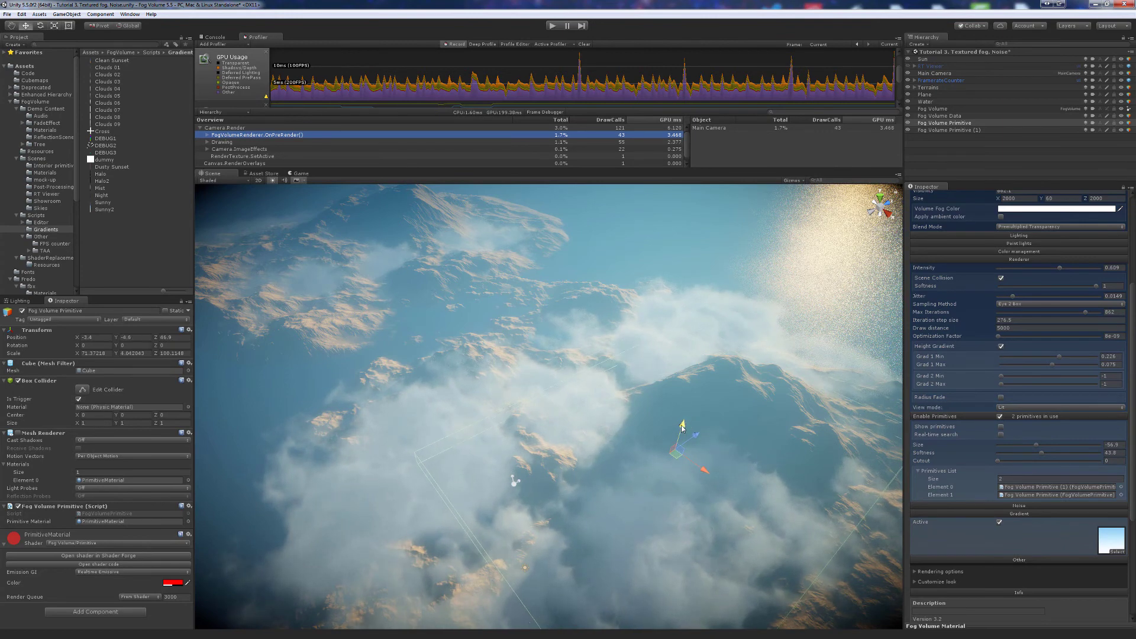
drag(707, 473, 643, 541)
key(w)
right_drag(690, 493, 650, 395)
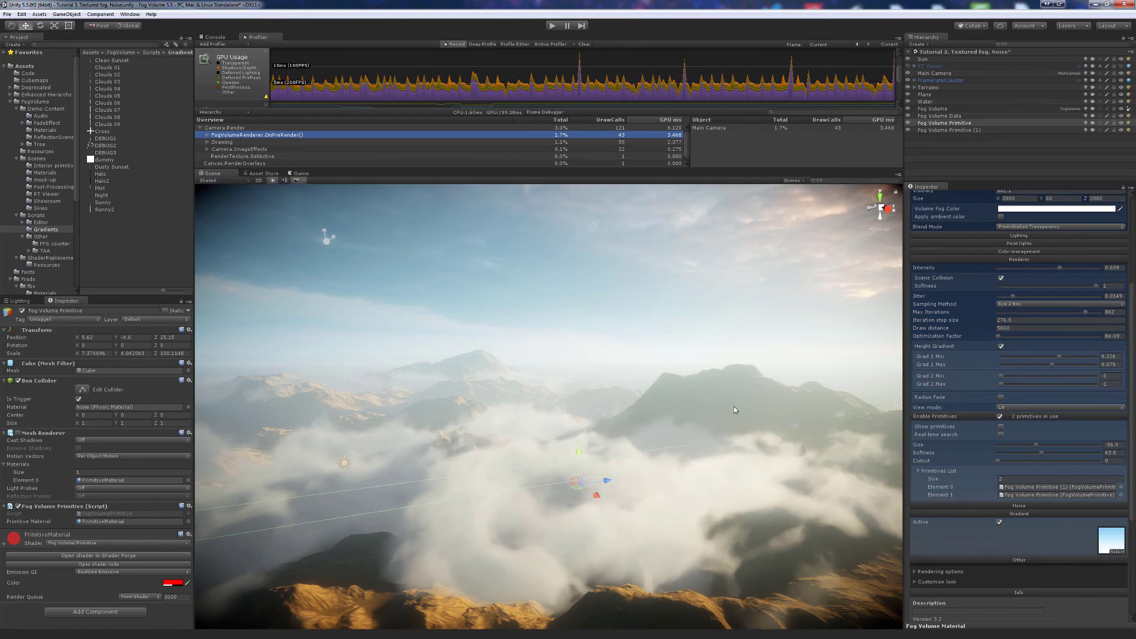
Switch to the Game view and set the Fog Volume's primitive Softness to 100 and Size to about -102.5
click(300, 173)
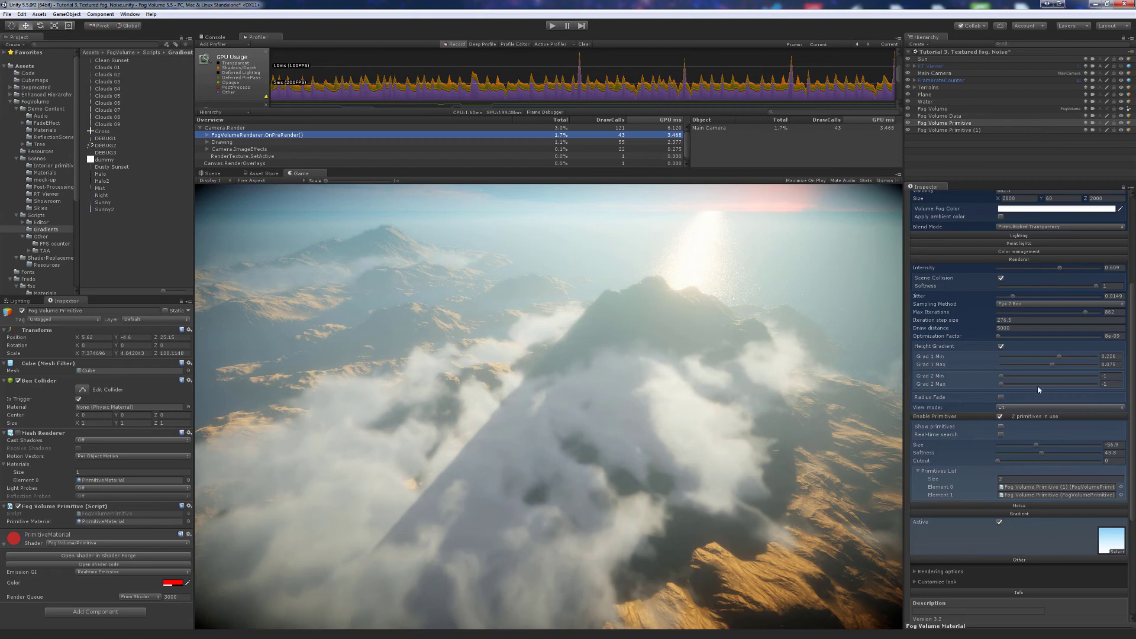
drag(1034, 449, 1067, 446)
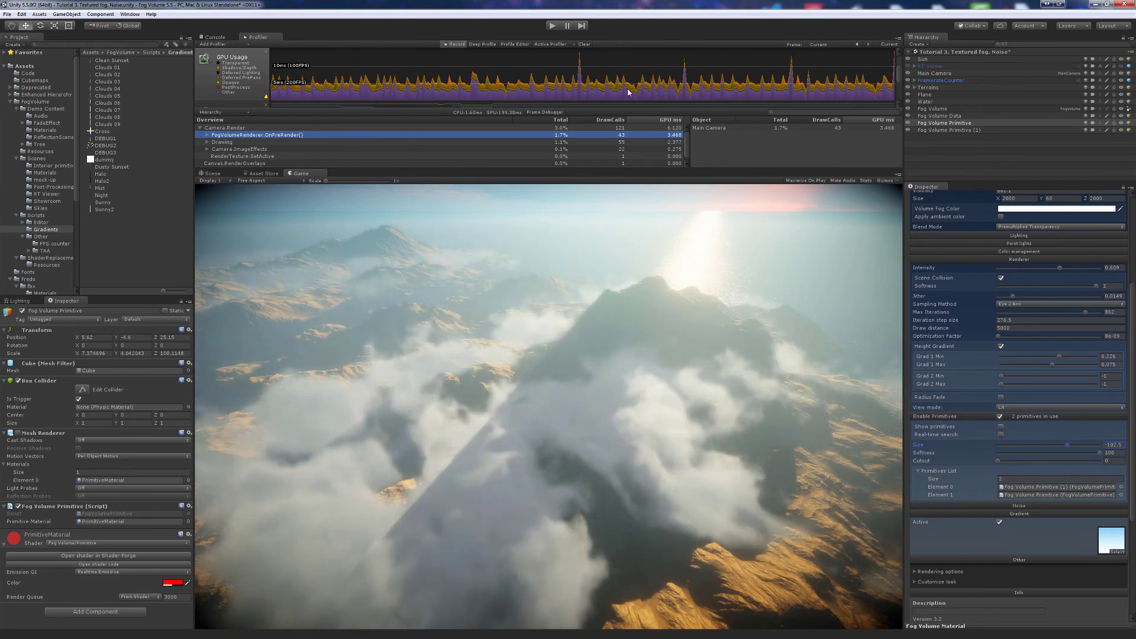
Run the scene and expand Camera.Render in the GPU profiler to examine the fog's rendering cost
click(552, 26)
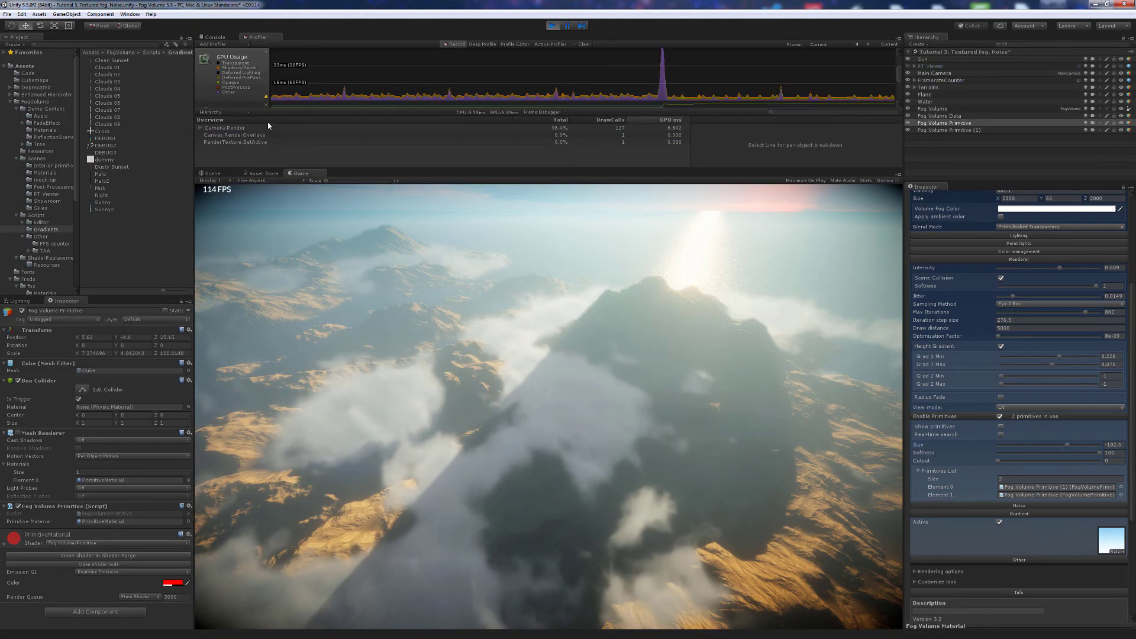
click(200, 128)
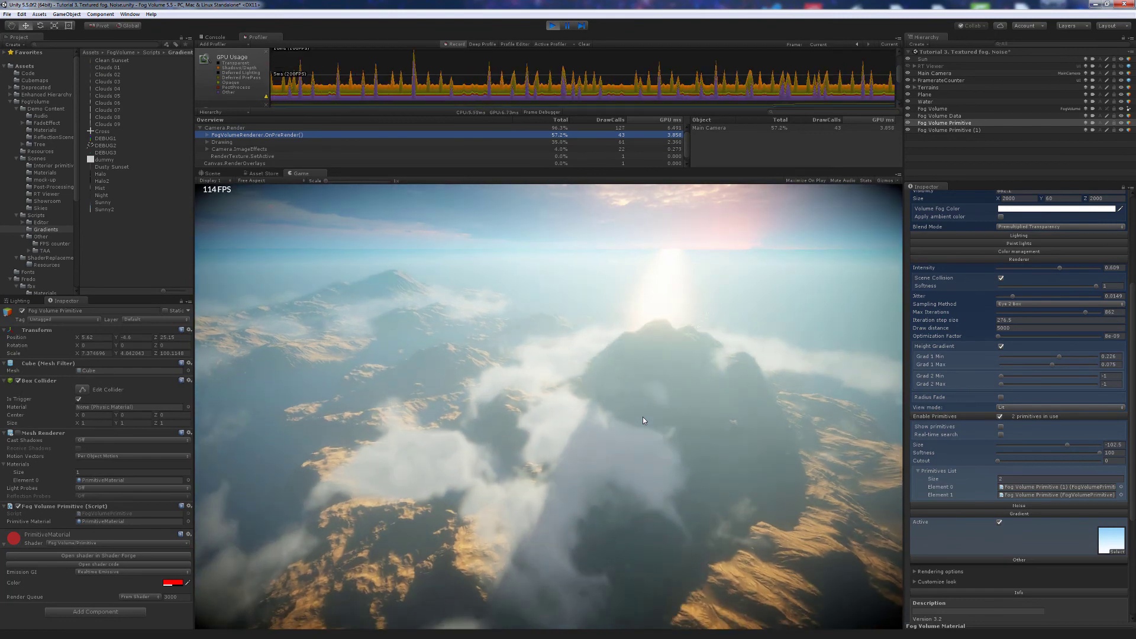
click(1002, 297)
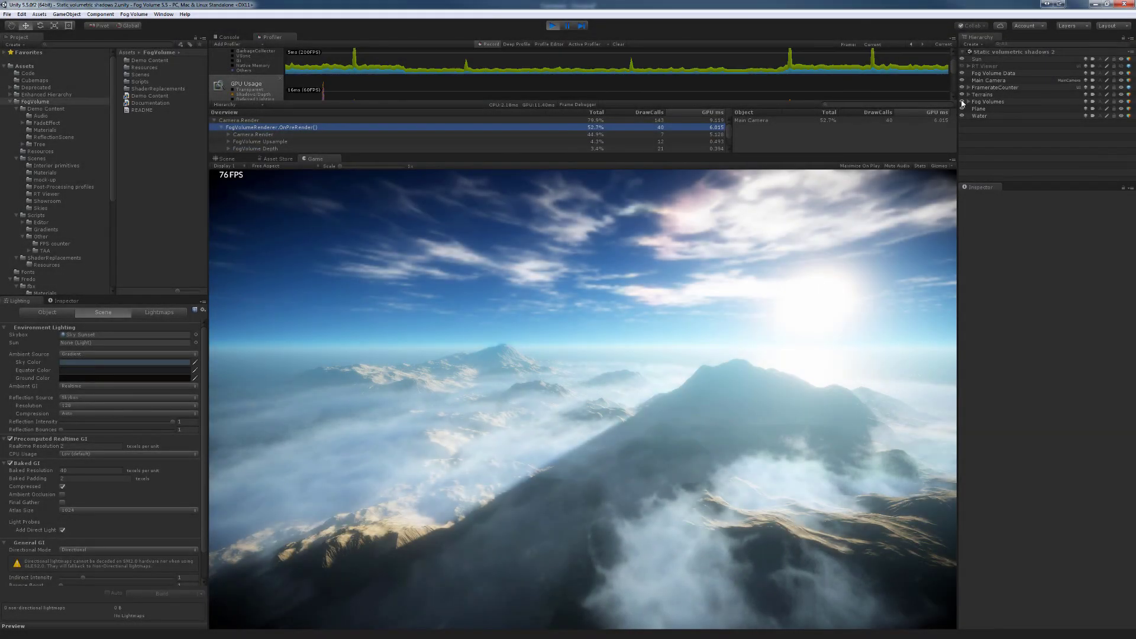
Disable the Fog Volumes group in the running Static volumetric shadows 2 scene and re-enable it to compare the view and performance
click(963, 103)
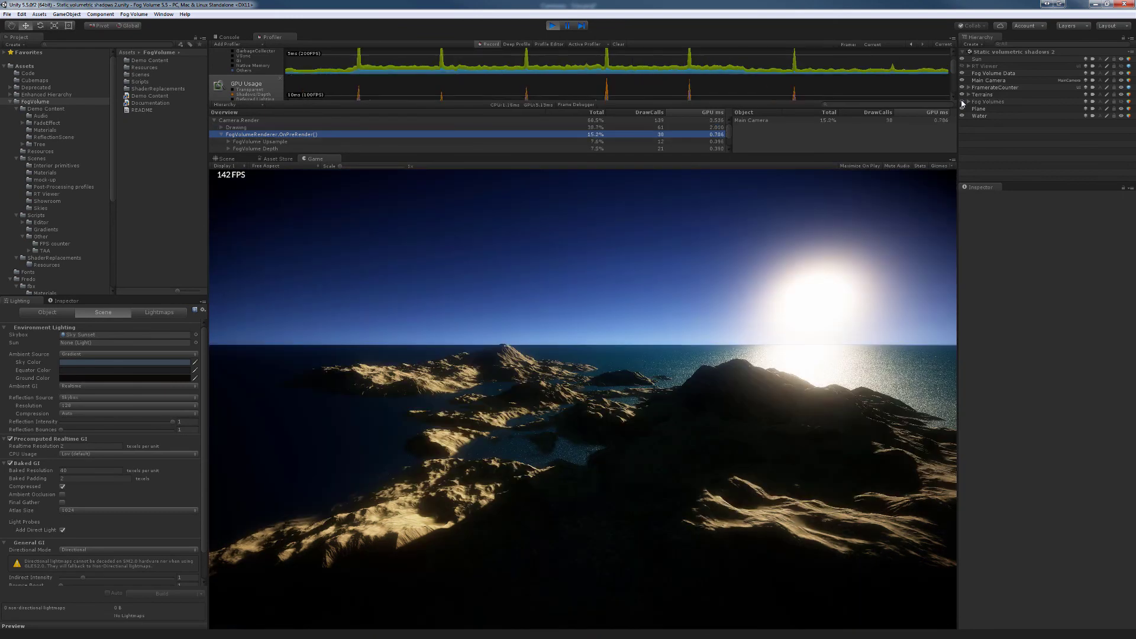
click(963, 103)
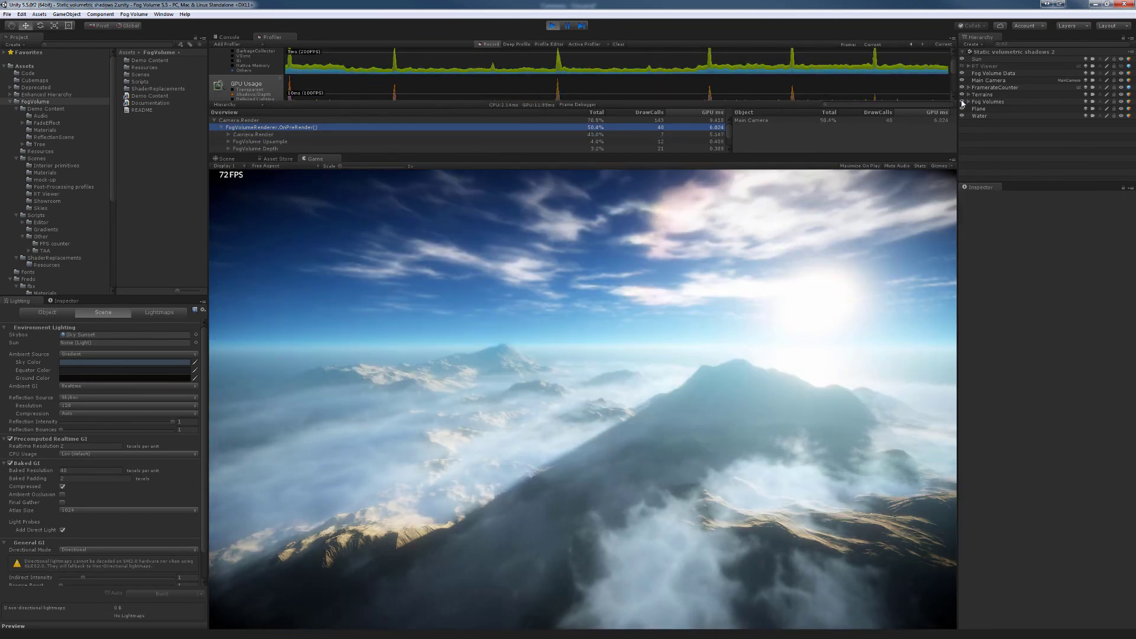